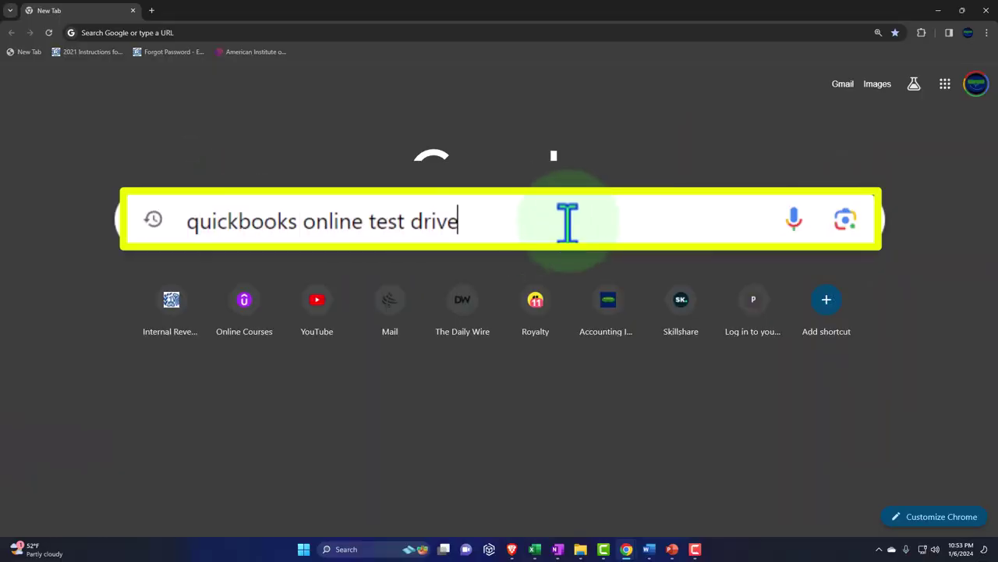
Search Google for "quickbooks online test drive" and launch Intuit's United States test drive, completing the robot check
key(Return)
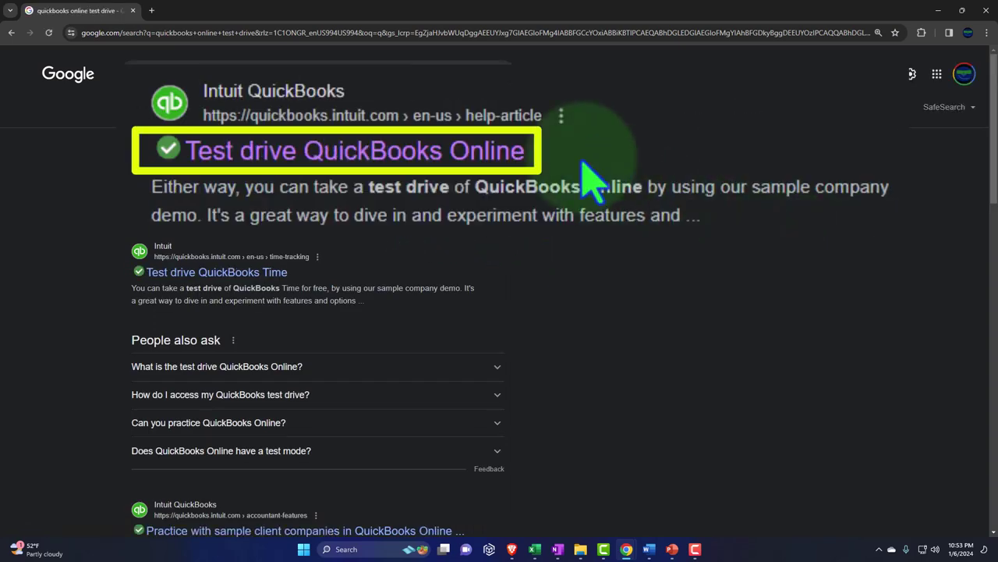
click(516, 164)
scroll(257, 250, down, 3)
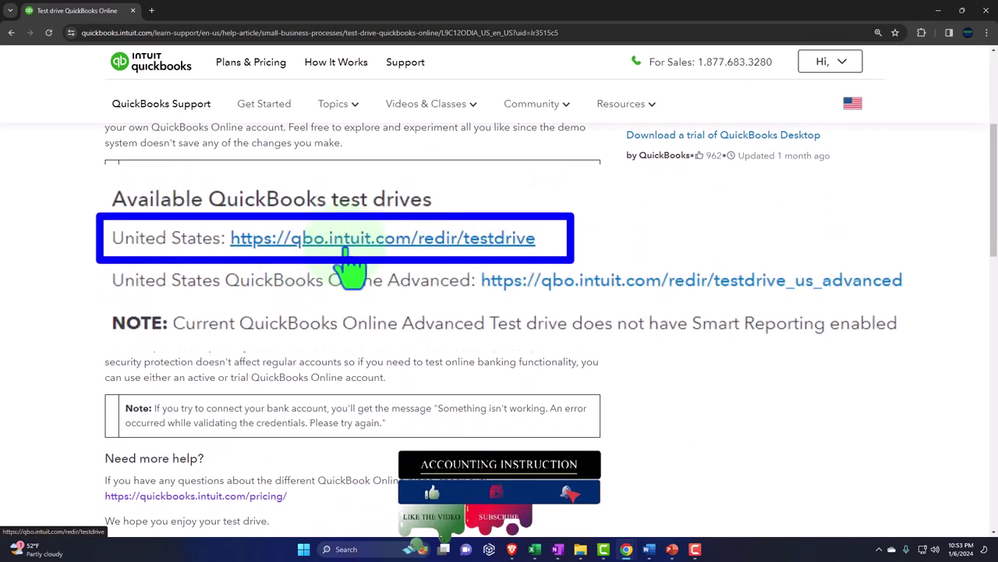
click(242, 248)
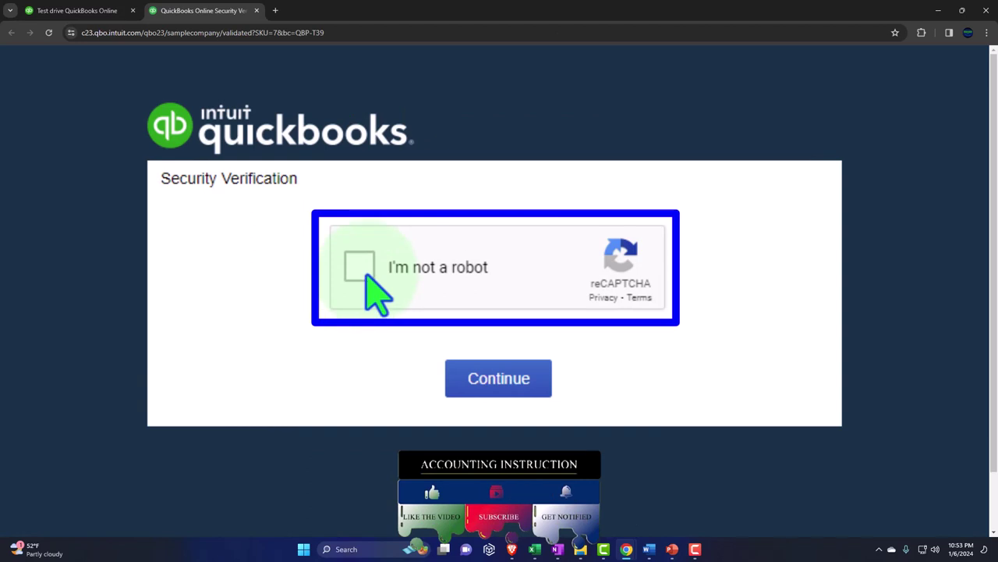
click(363, 272)
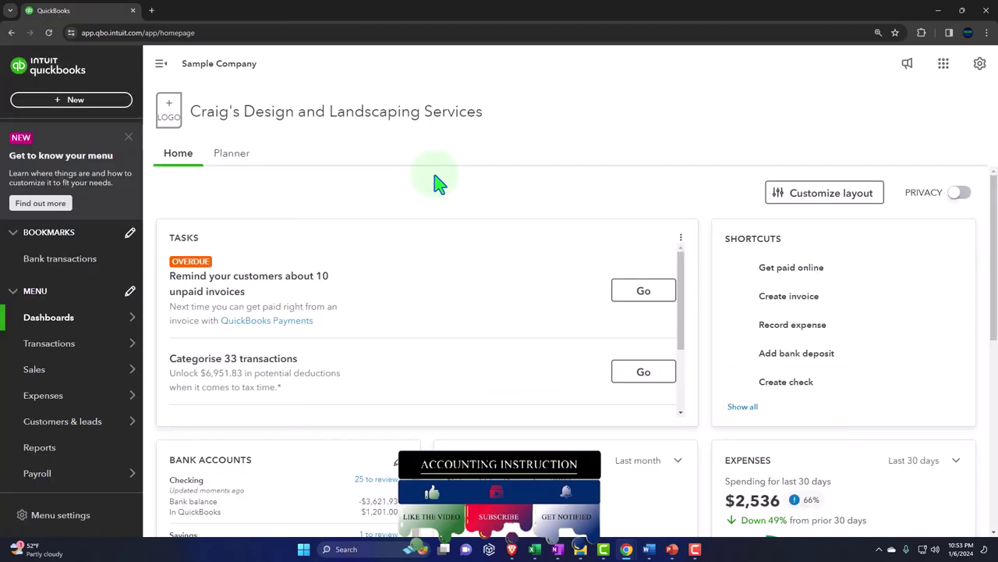
Dismiss the menu notice and open the Reports page, closing the homepage tour offer
click(128, 137)
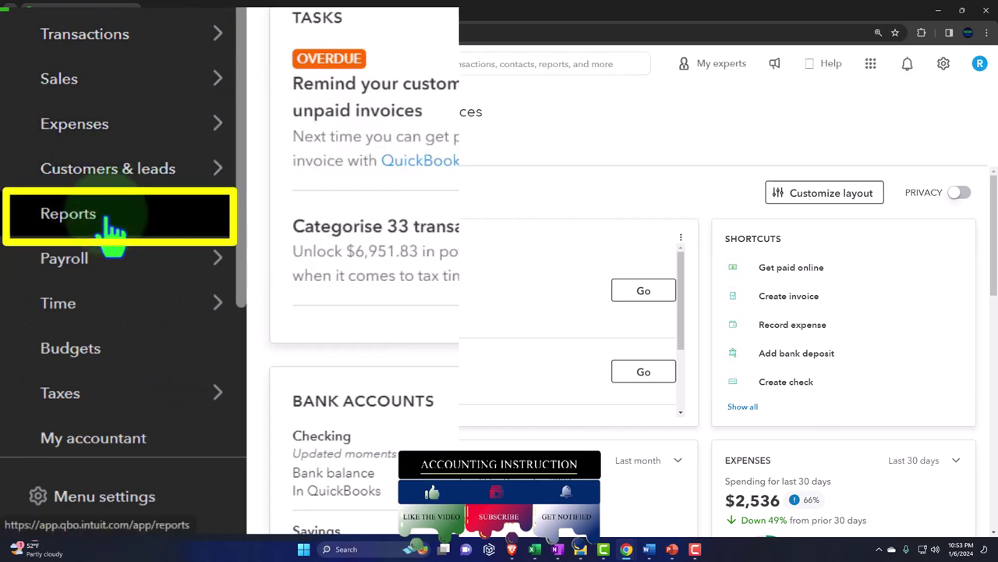
click(60, 356)
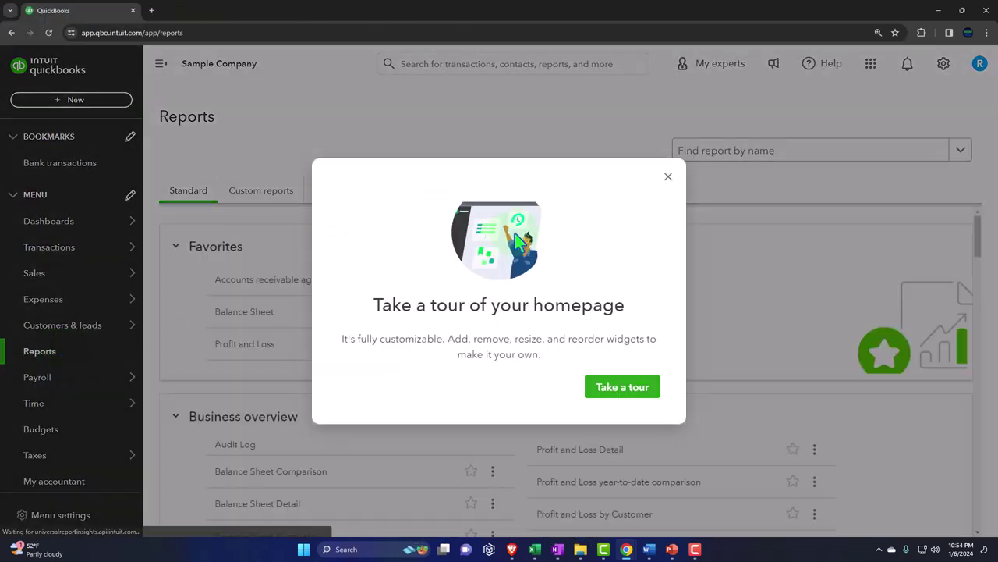
click(665, 178)
Open the Balance Sheet and Profit and Loss favorite reports, each in its own new browser tab
right_click(255, 322)
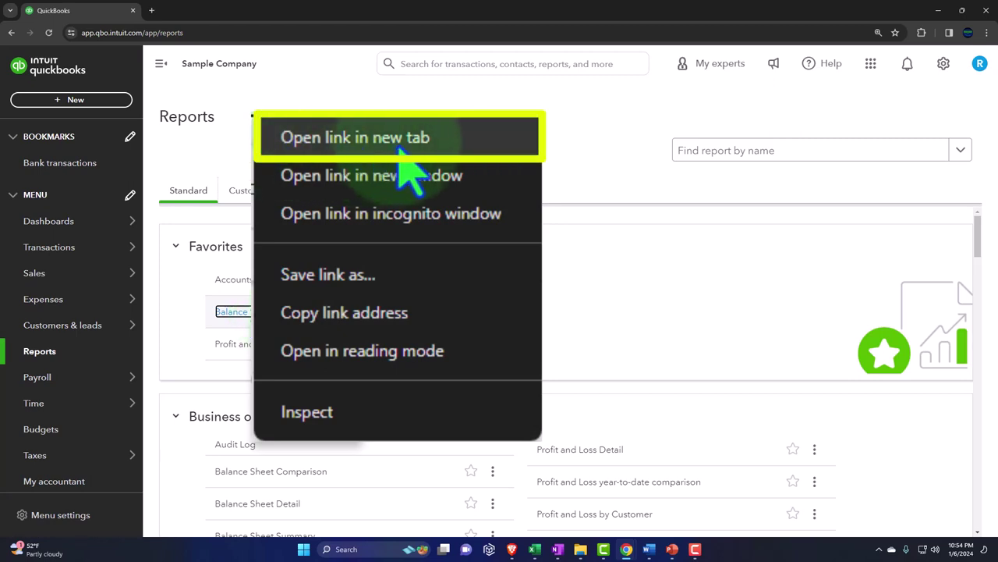
click(398, 145)
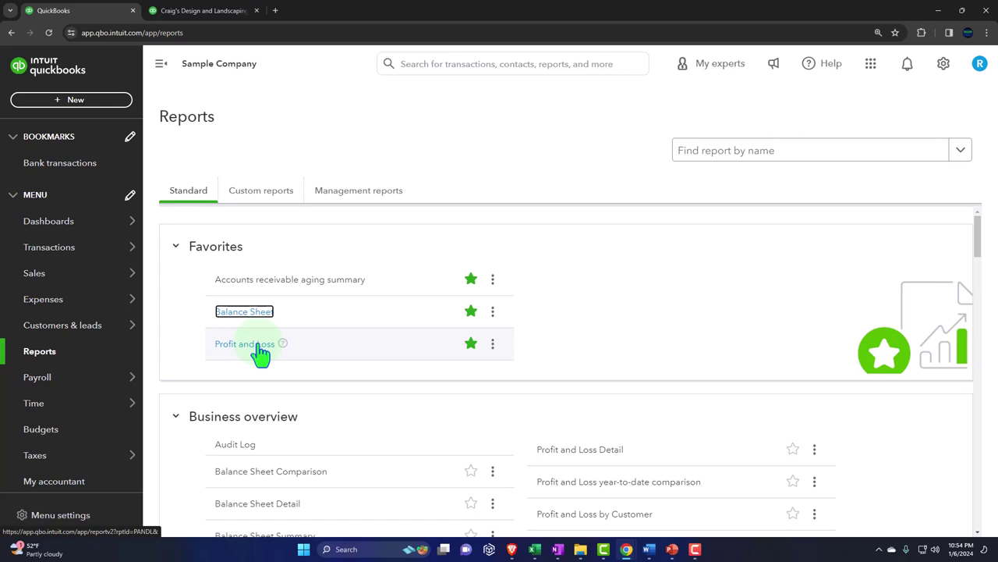
right_click(260, 354)
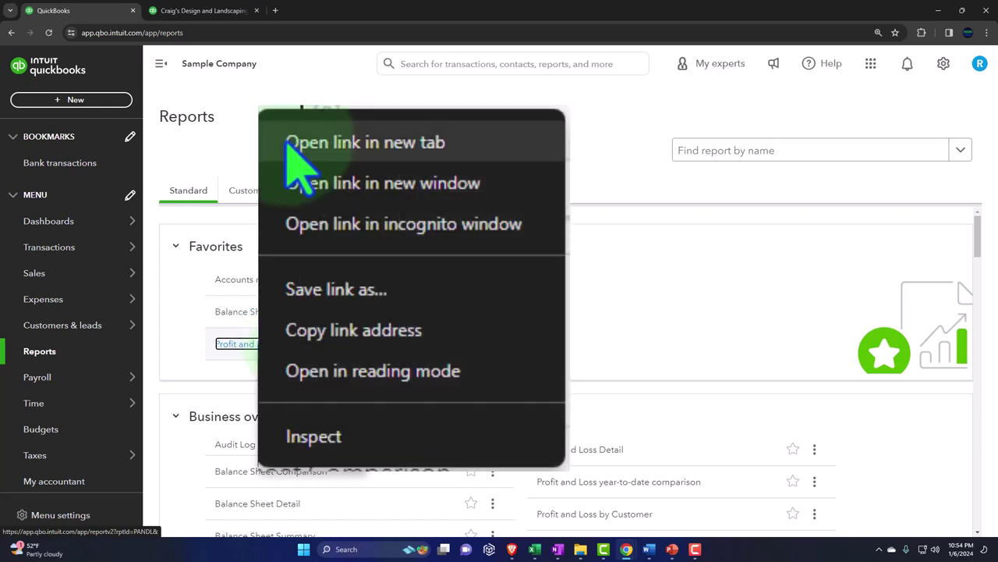
click(382, 148)
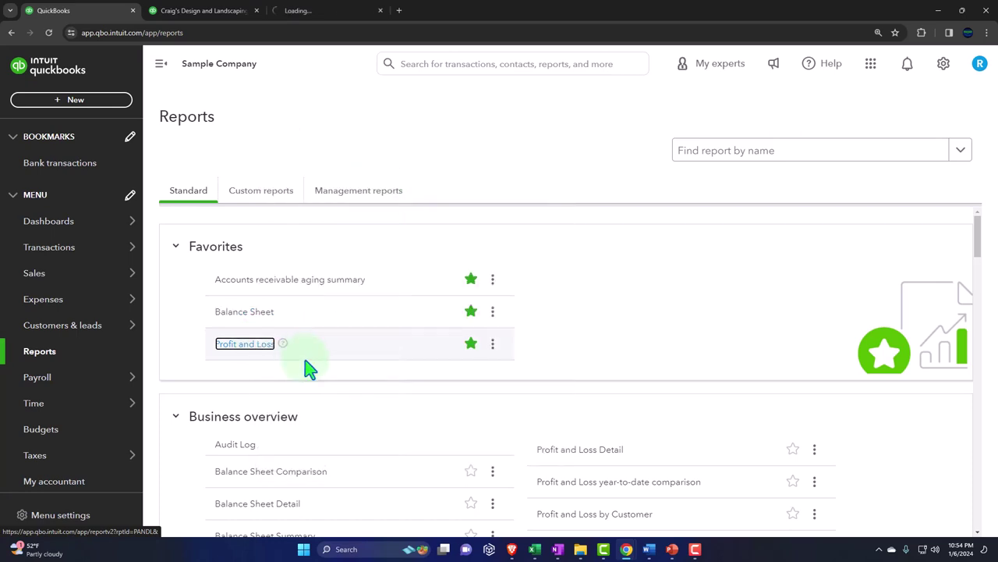
Run the Balance Sheet report for 01/01/2023 to 12/31/2023 with the navigation menu collapsed
click(199, 18)
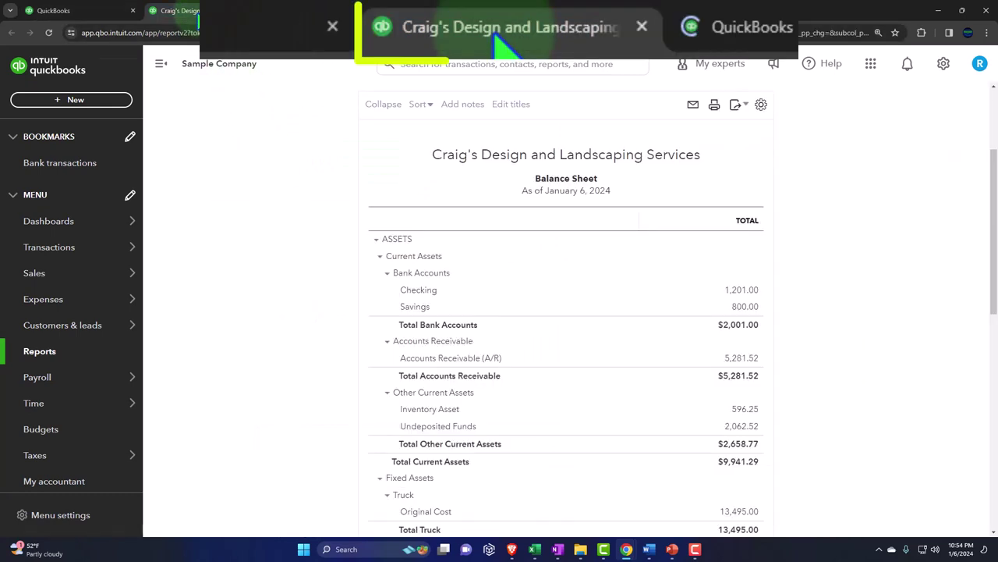
click(161, 70)
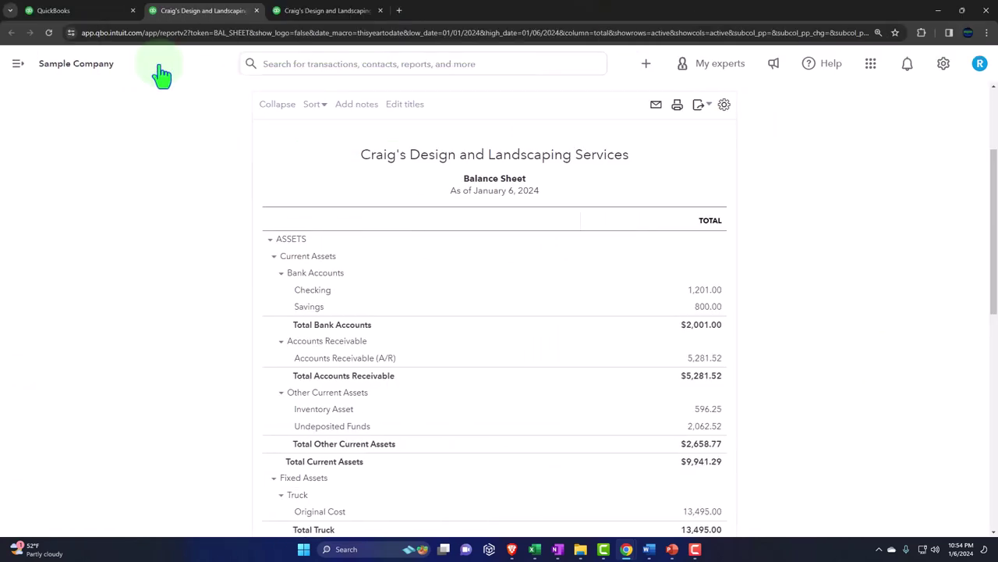
scroll(196, 234, up, 2)
click(310, 138)
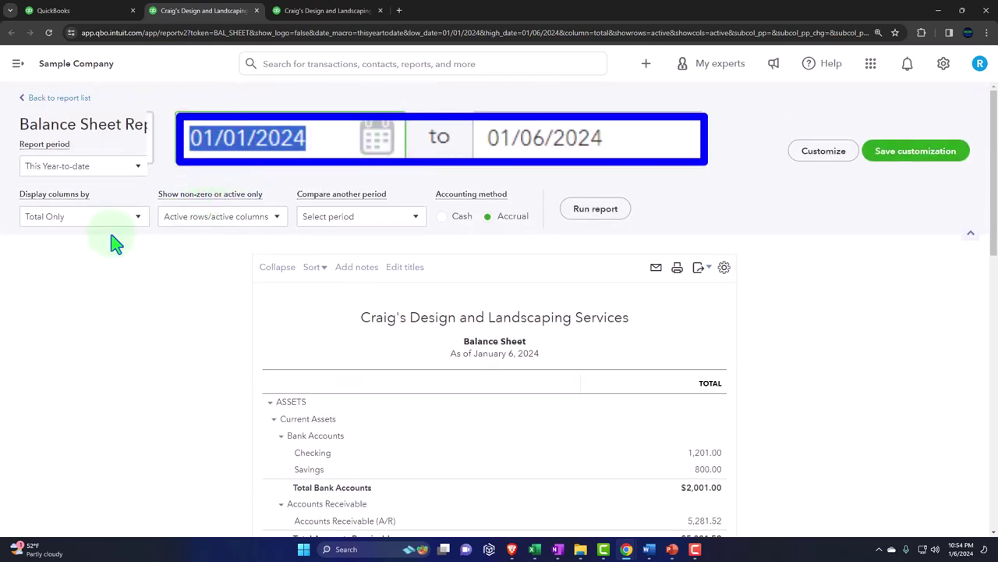
text(01012023)
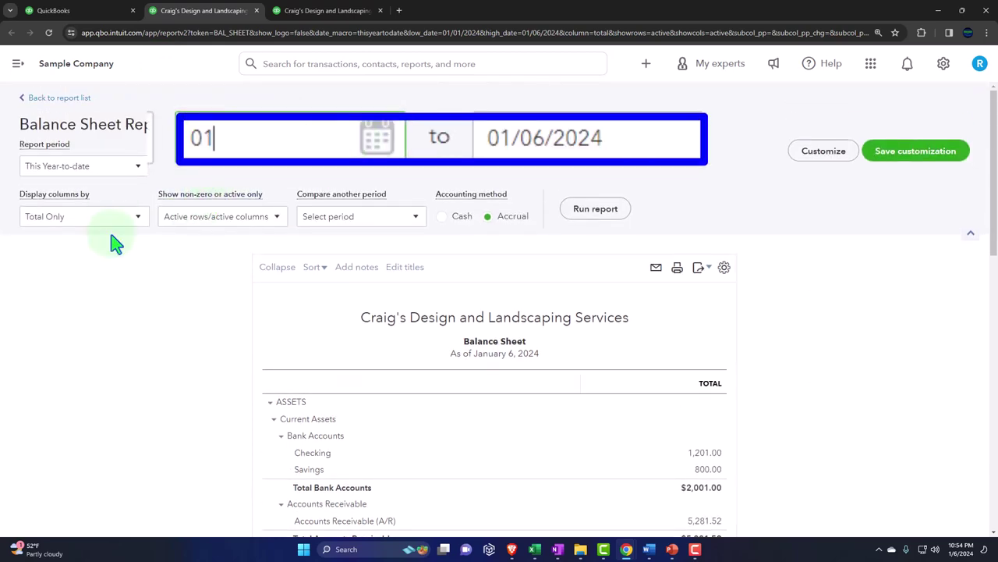
key(Tab)
text(12/31/2023)
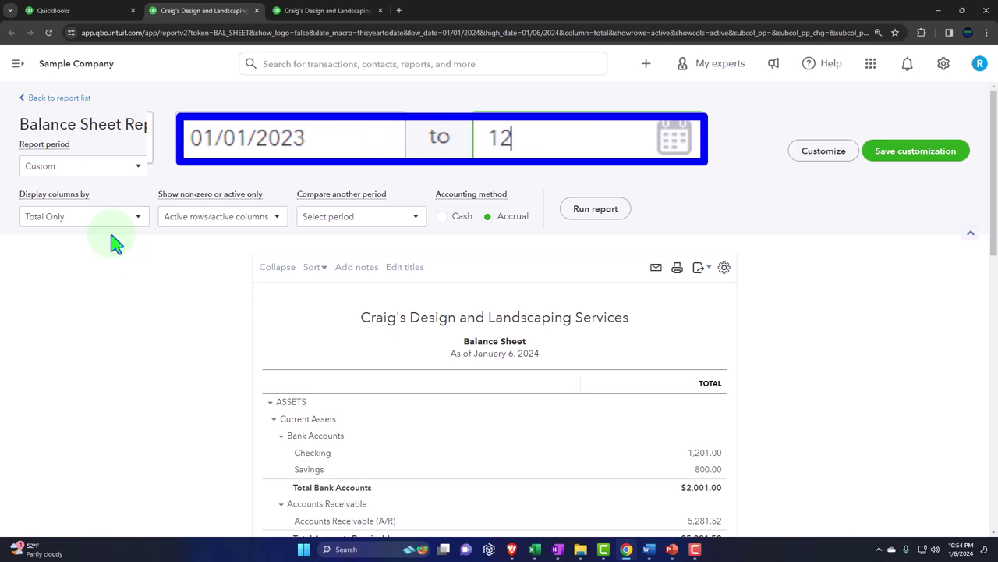
key(Tab)
click(590, 213)
scroll(468, 226, down, 2)
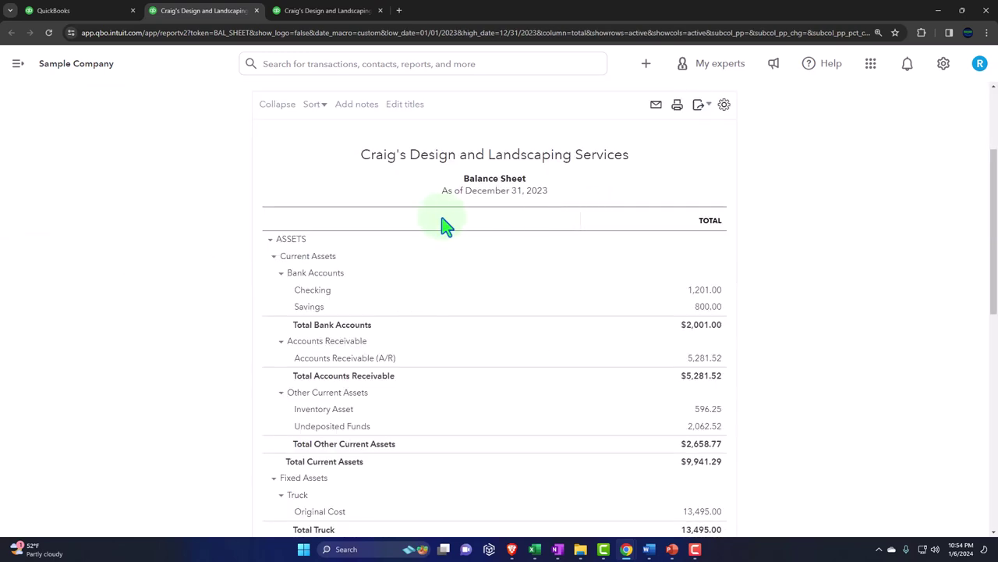
Run the Profit and Loss report for 01/01/2023 to 12/31/2023 with the navigation menu collapsed
click(315, 17)
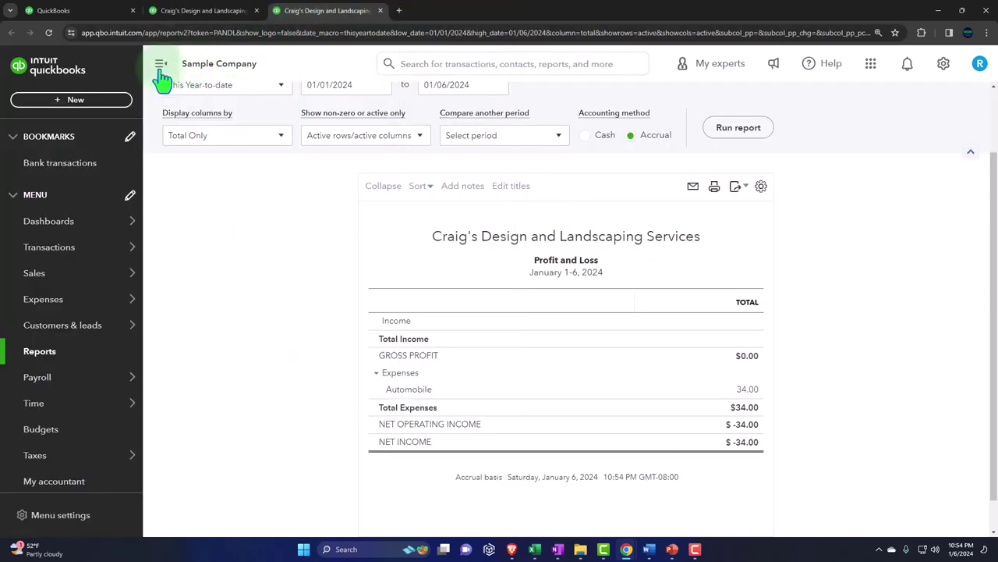
click(160, 68)
scroll(152, 258, up, 2)
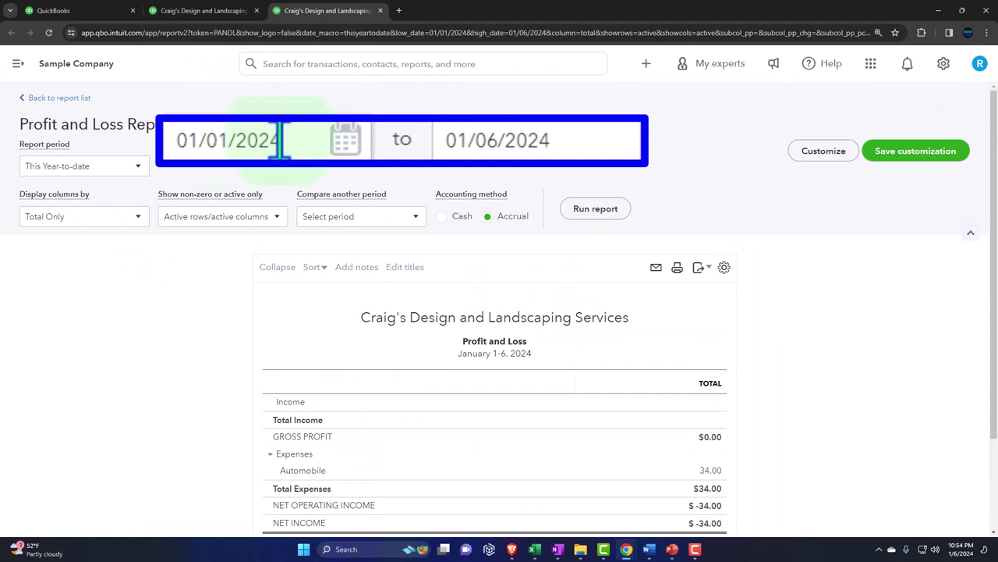
click(191, 166)
text(010123)
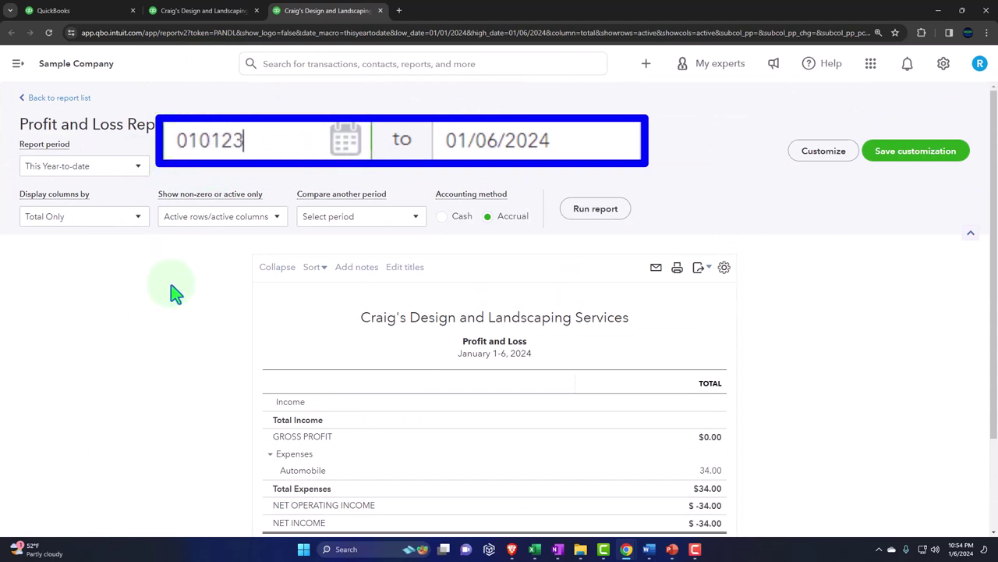
key(Tab)
text(123123)
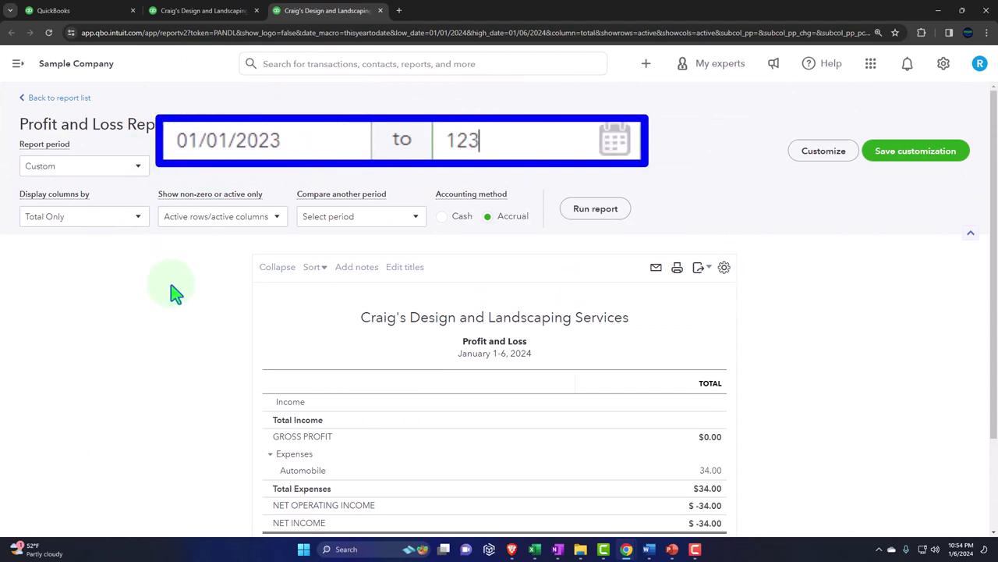
key(Tab)
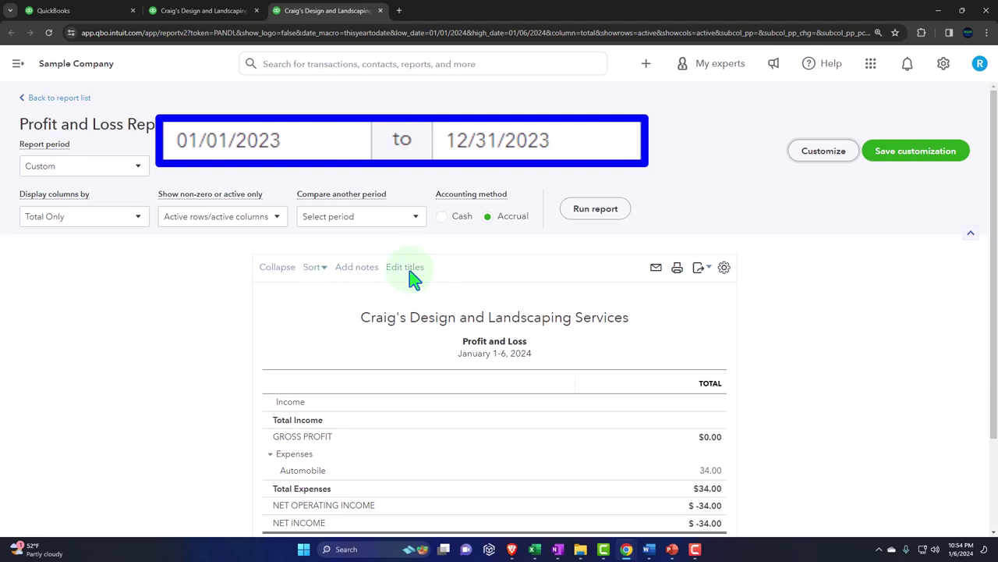
click(577, 212)
scroll(574, 216, down, 2)
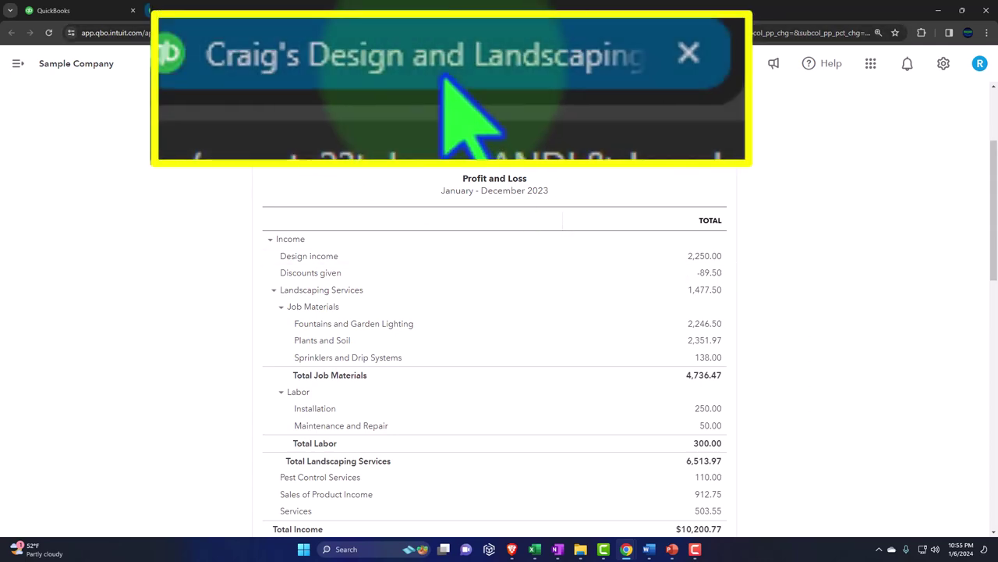
Collapse the Assets and the Liabilities and Equity sections of the Balance Sheet to their totals
click(207, 14)
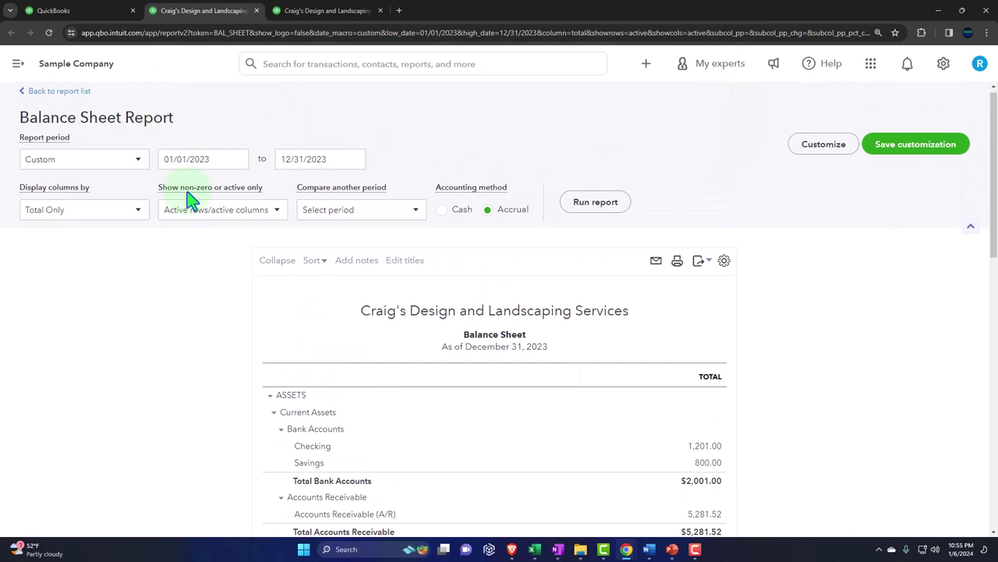
scroll(191, 207, down, 2)
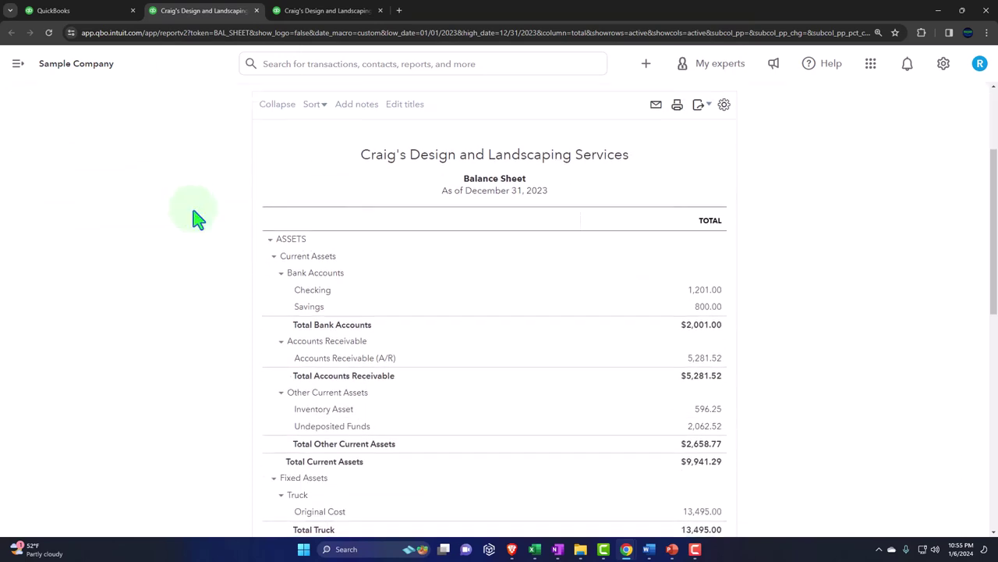
click(272, 241)
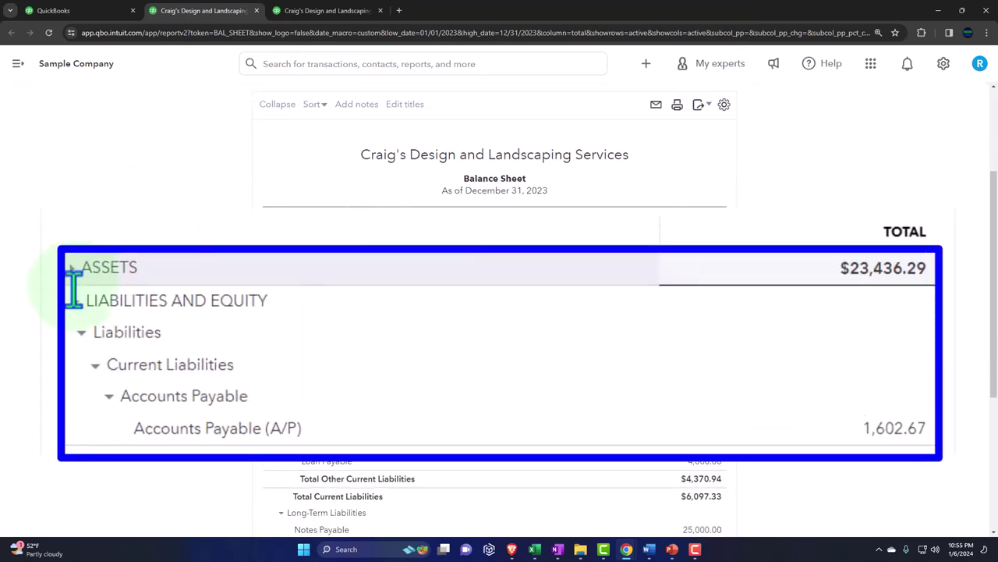
click(270, 262)
key(ctrl+plus)
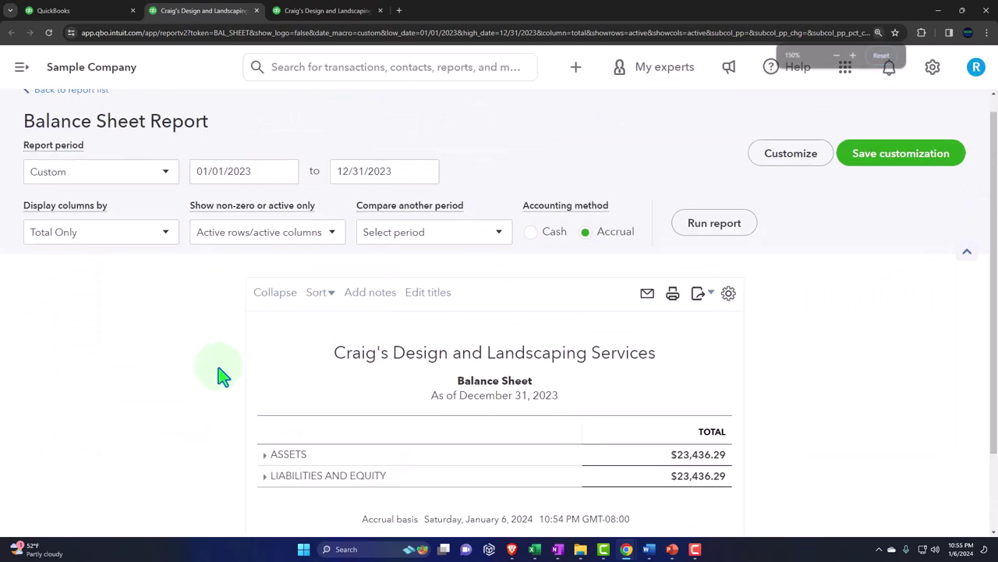
scroll(222, 378, down, 1)
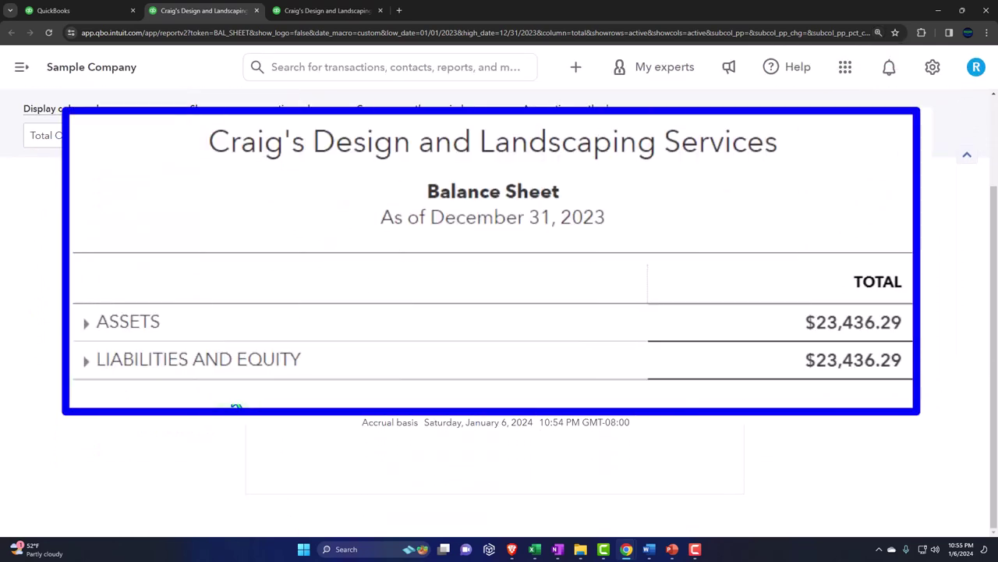
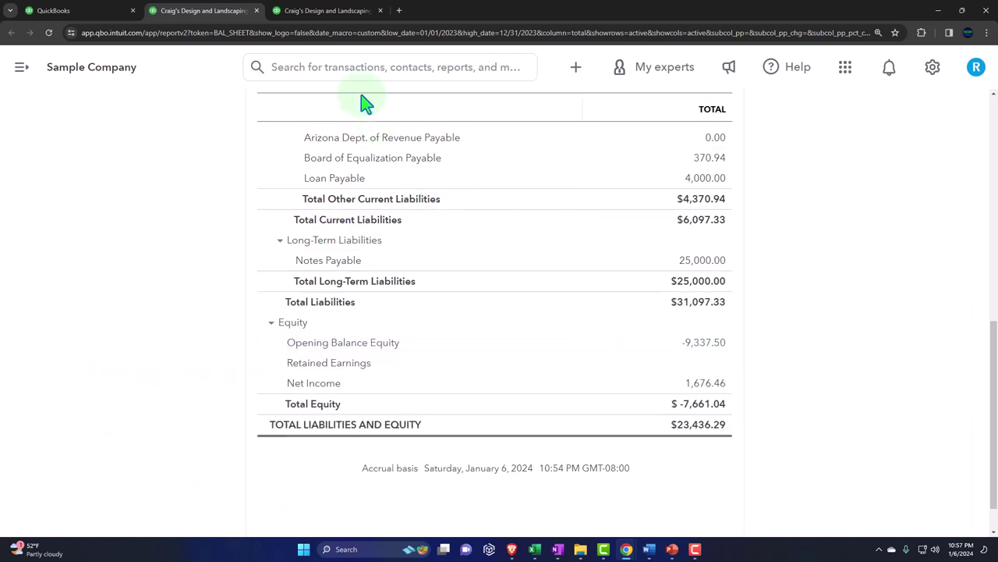
Compare the 2023 Profit and Loss report with the equity section of the Balance Sheet
click(328, 17)
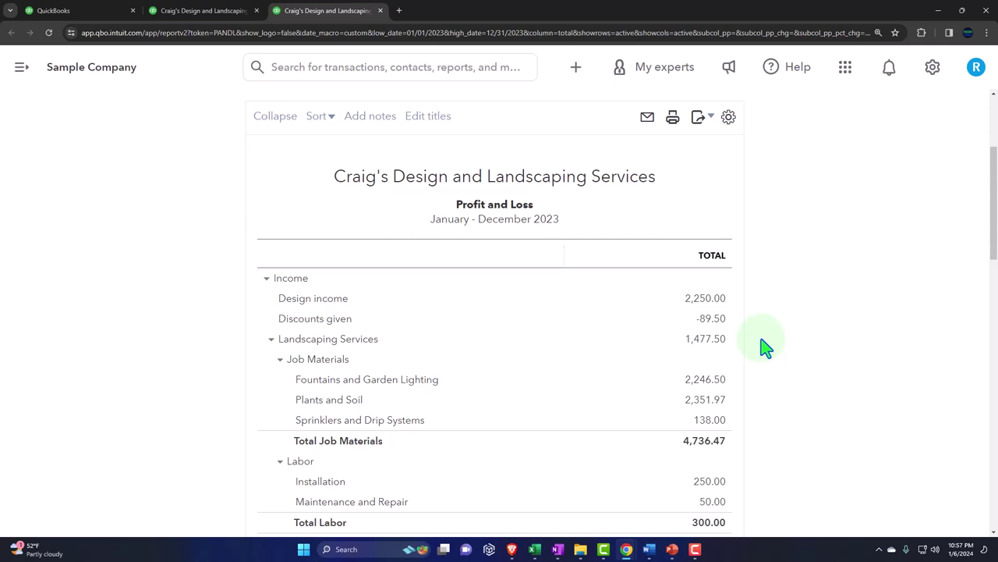
scroll(764, 347, down, 2)
click(209, 11)
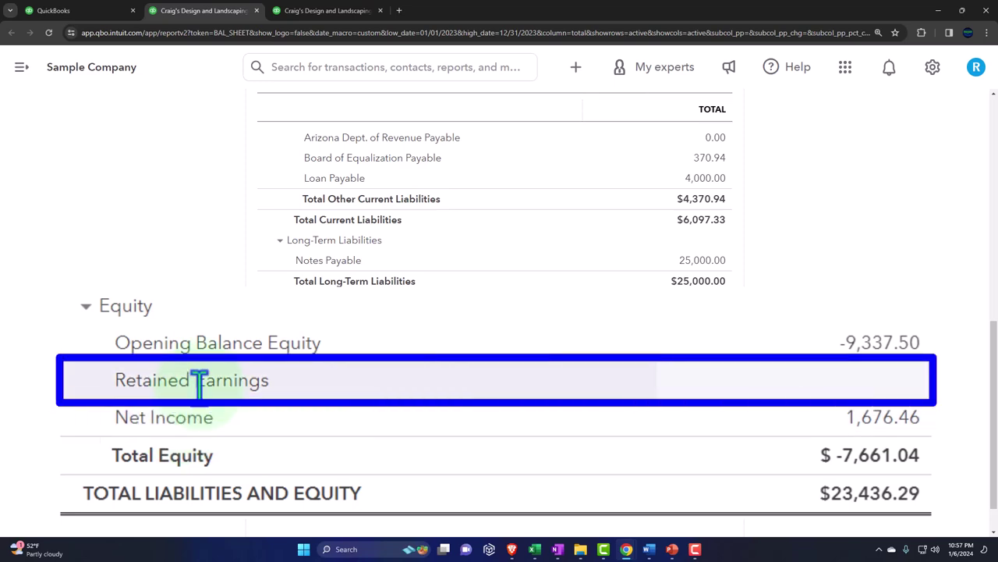
Rerun the Balance Sheet with its end date set to 01/01/2024 and examine Retained Earnings and Net Income under Equity
scroll(333, 369, up, 10)
click(394, 190)
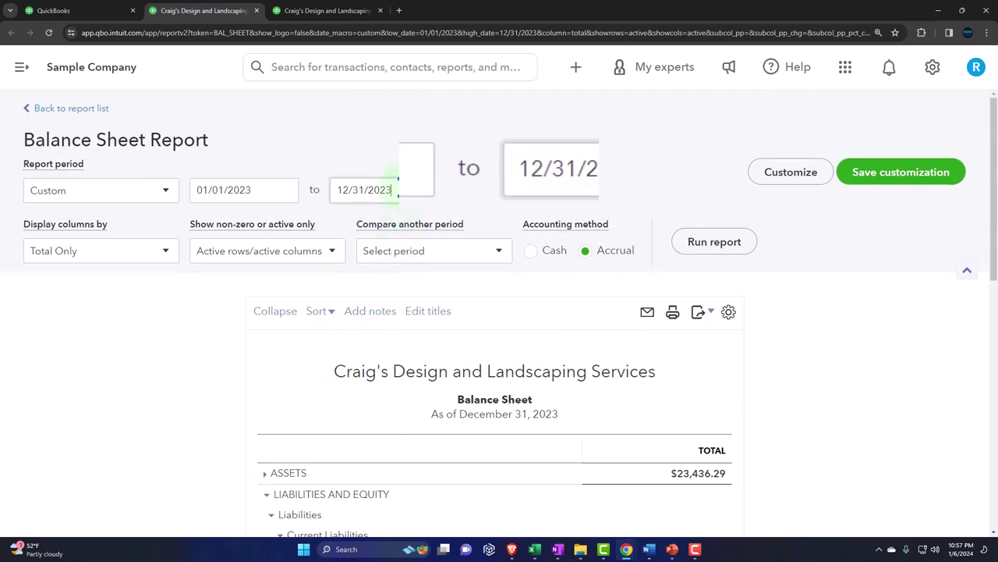
triple_click(394, 190)
key(plus)
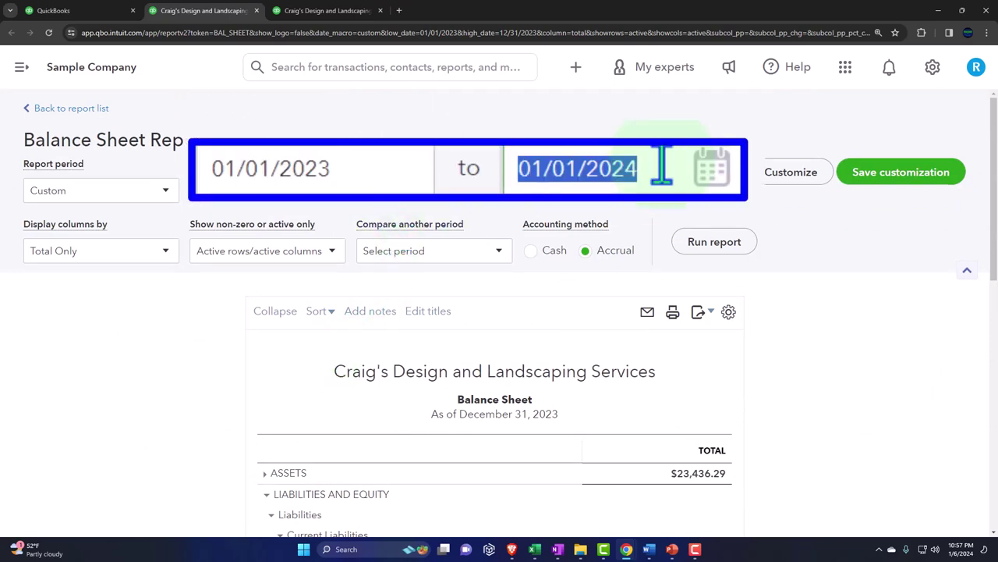
click(715, 242)
scroll(697, 297, down, 10)
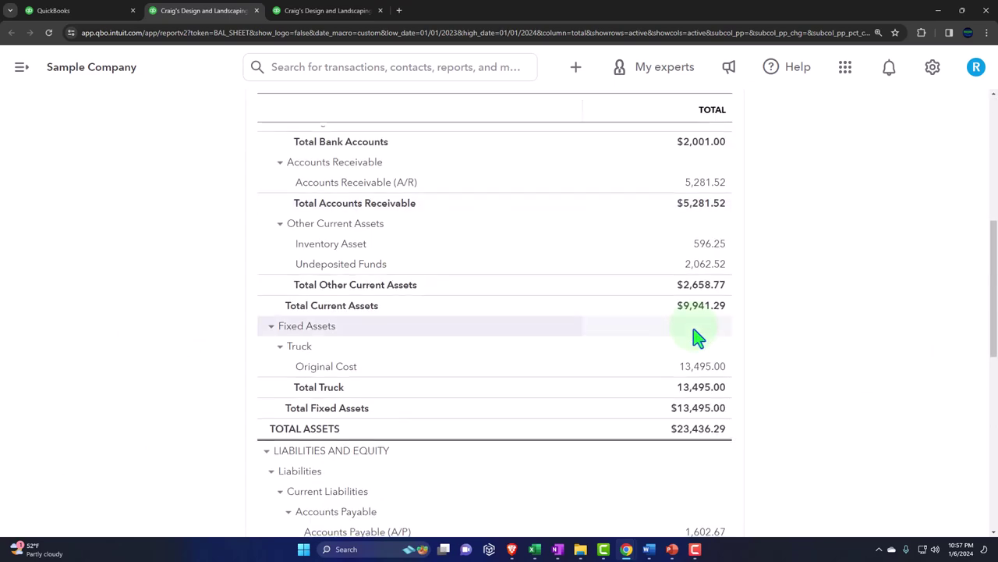
scroll(695, 345, down, 5)
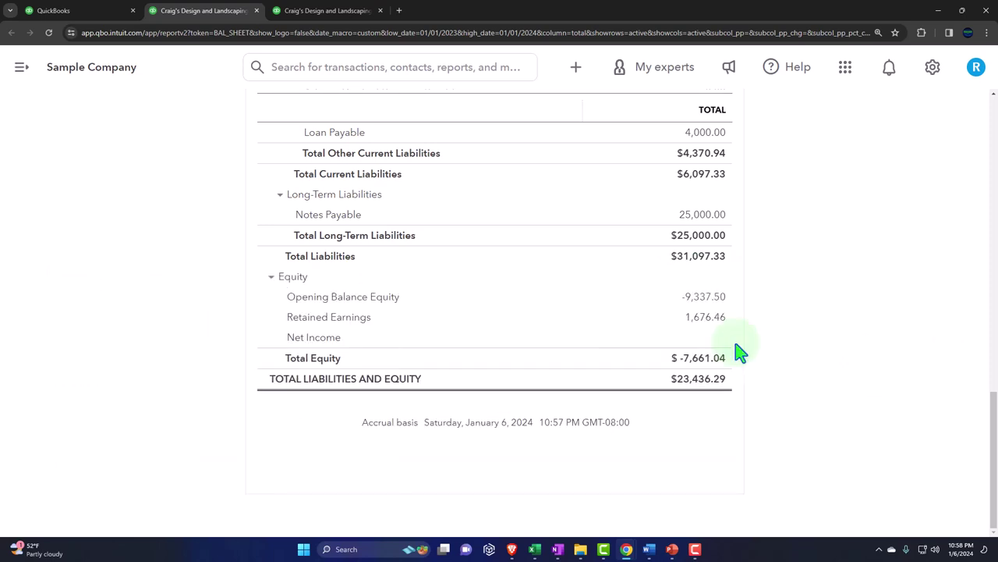
scroll(740, 353, up, 15)
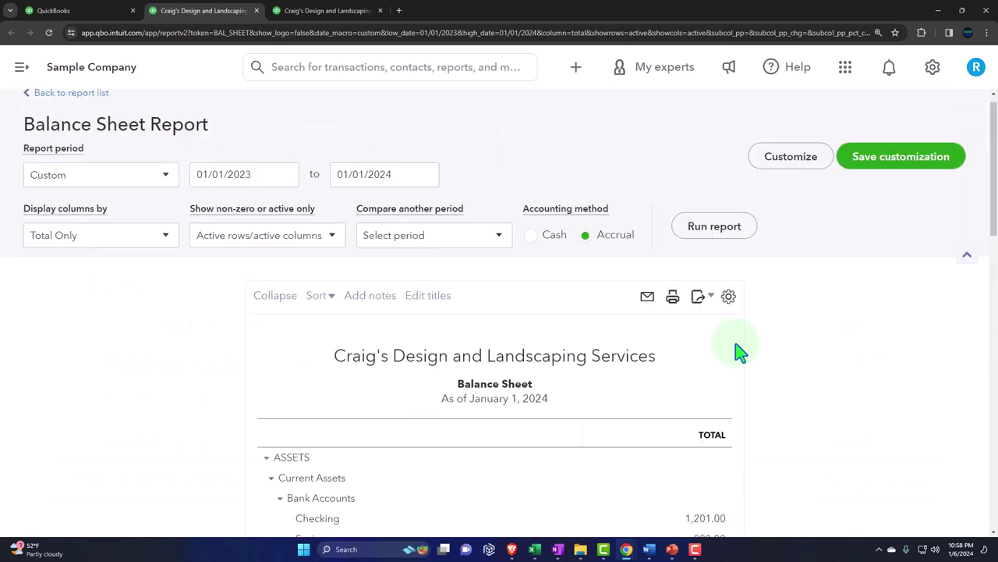
Rerun the Balance Sheet with its end date set to 12/31/2023 and examine Net Income and Total Equity
triple_click(410, 169)
text(12/31/2023)
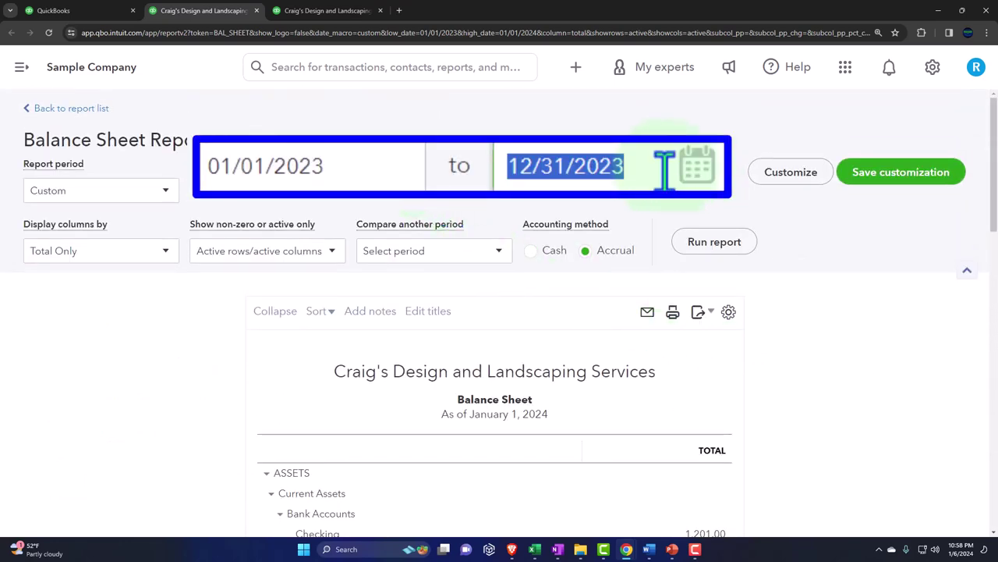
click(714, 242)
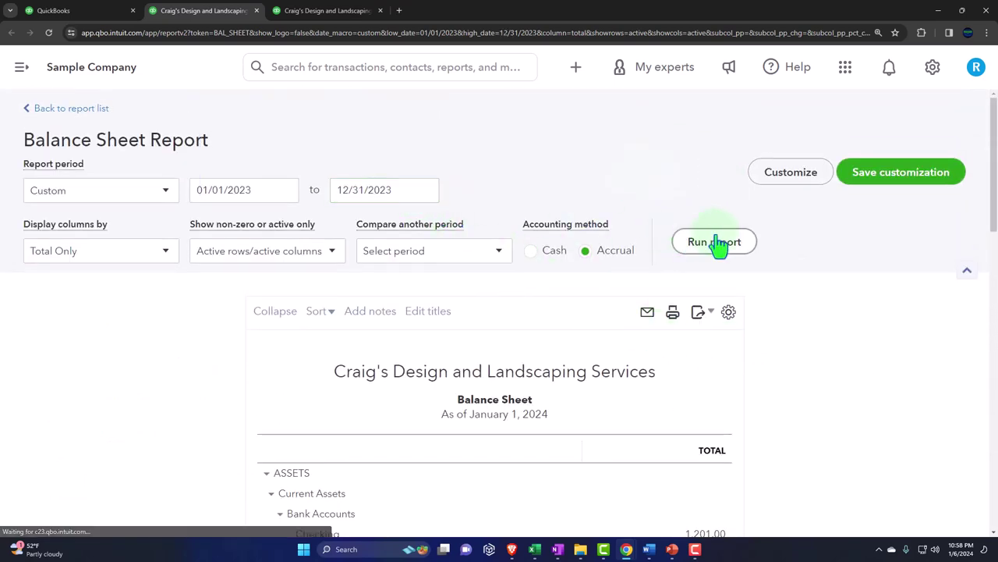
scroll(717, 245, down, 5)
scroll(717, 244, down, 8)
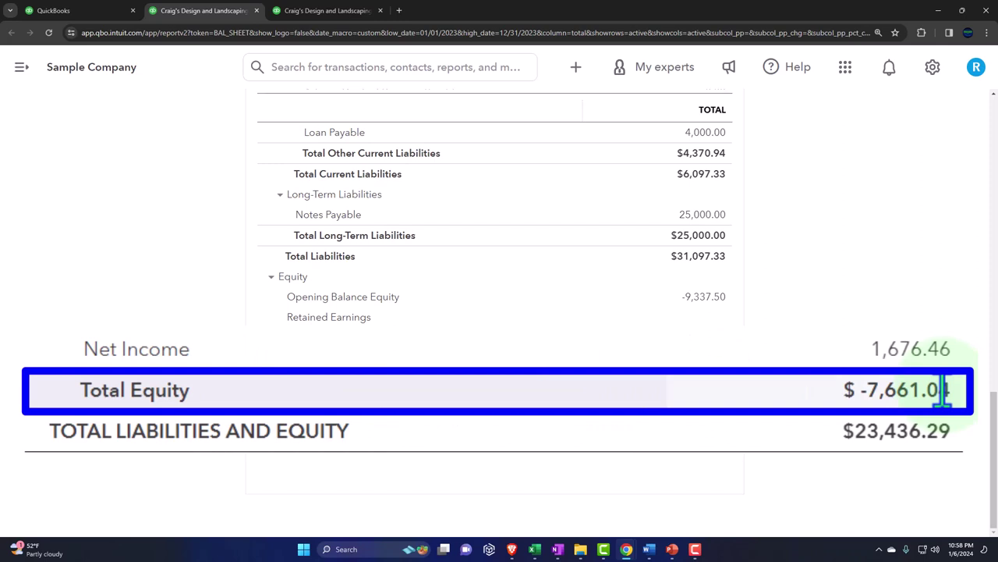
Collapse the Income, Cost of Goods Sold, Expenses and Other Expenses sections of the Profit and Loss report to their totals
click(341, 14)
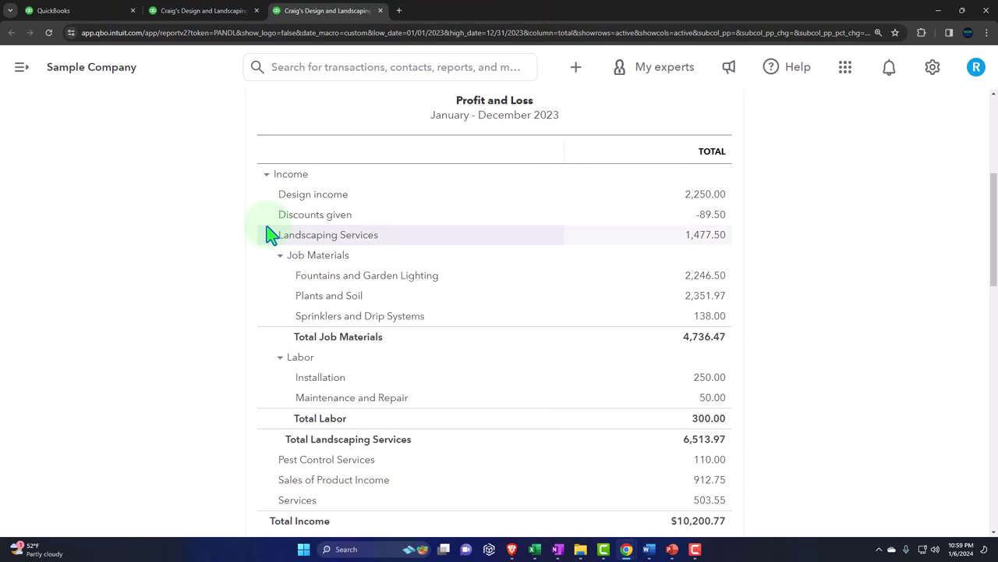
click(266, 174)
click(265, 195)
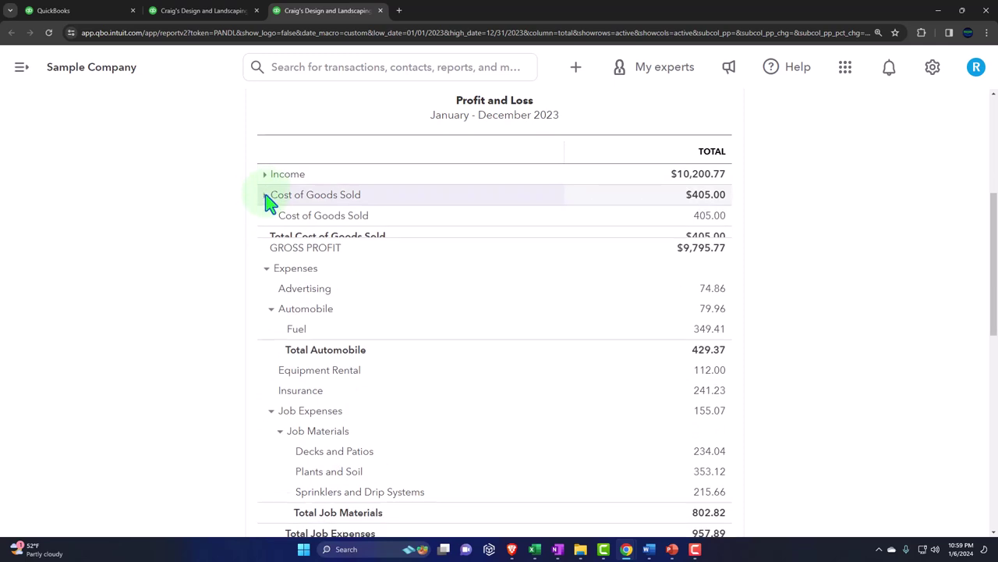
click(267, 237)
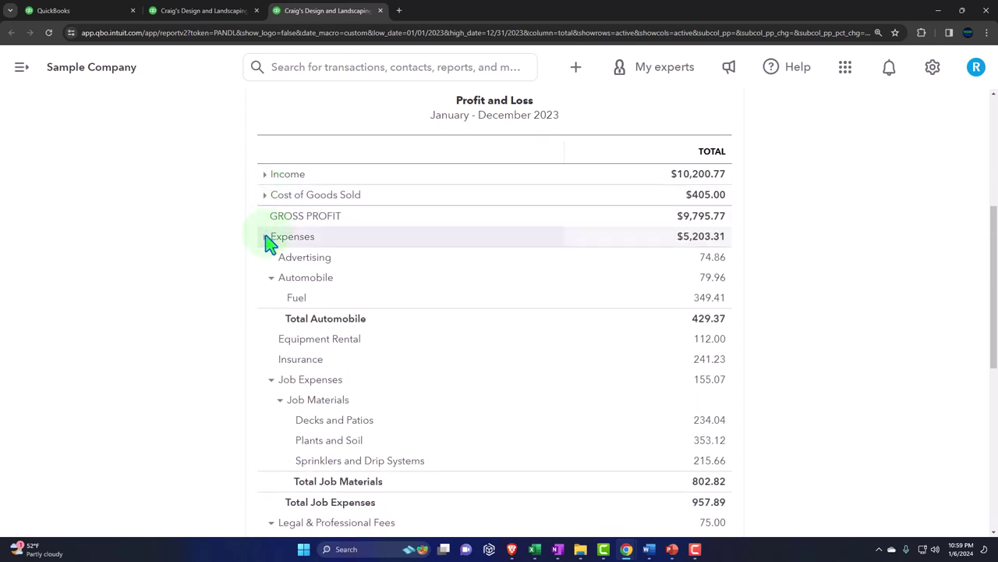
click(267, 300)
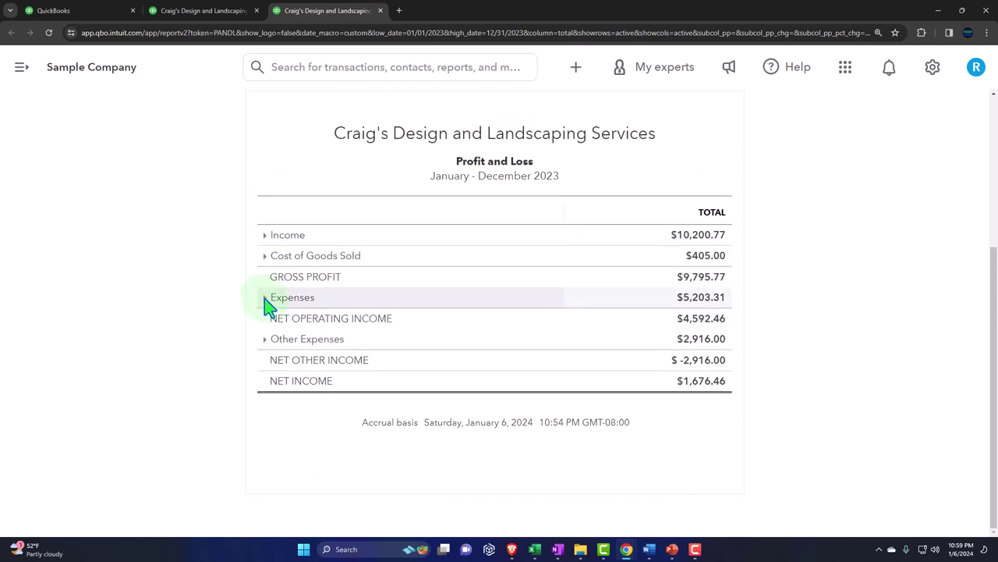
Open the Windows Calculator and keep it on top of the Profit and Loss report
click(387, 549)
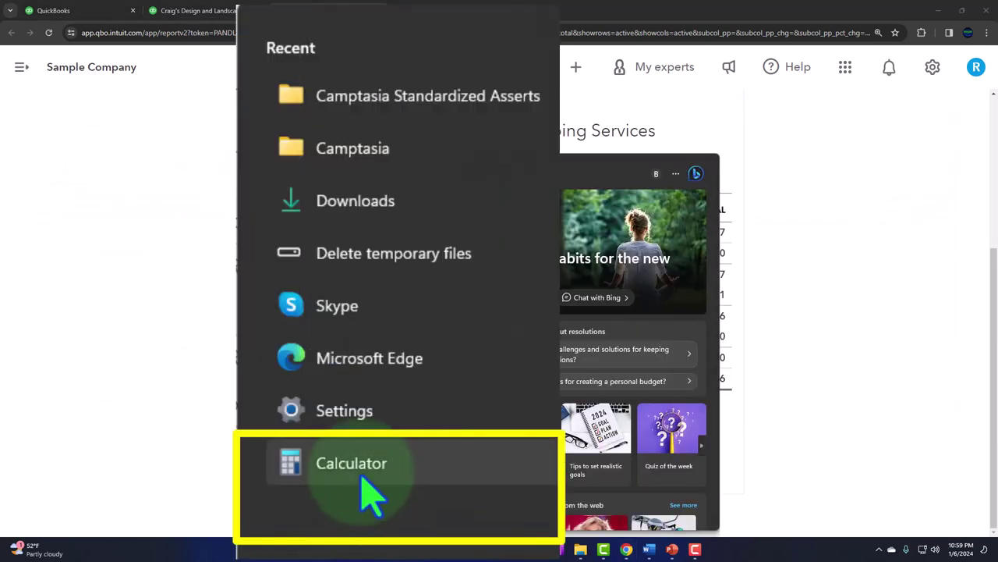
click(362, 478)
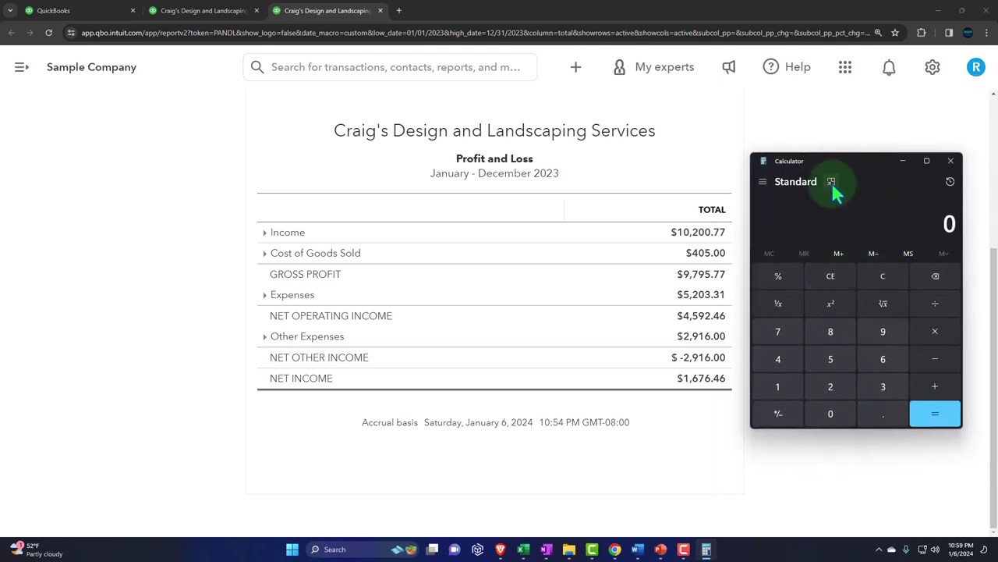
click(832, 182)
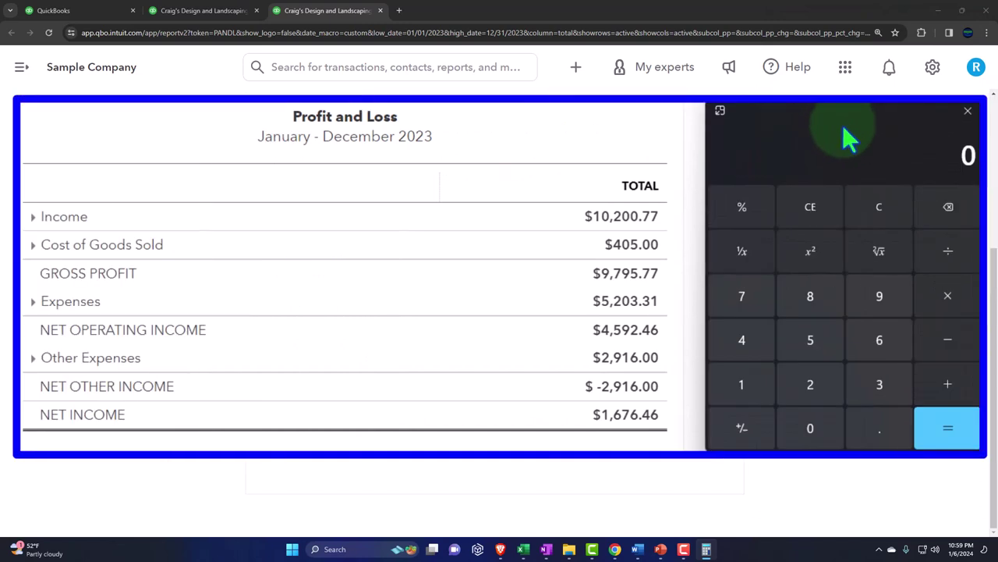
Calculate income of 10,200.77 minus 405 cost of goods sold minus 5,203.31 expenses, and move the calculator off the report
text(10,200)
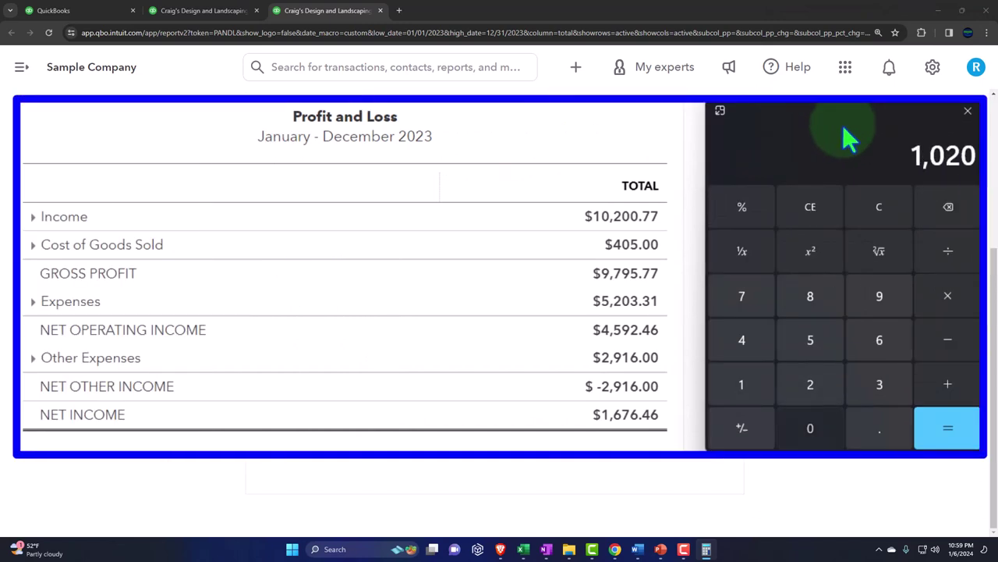
text(.77)
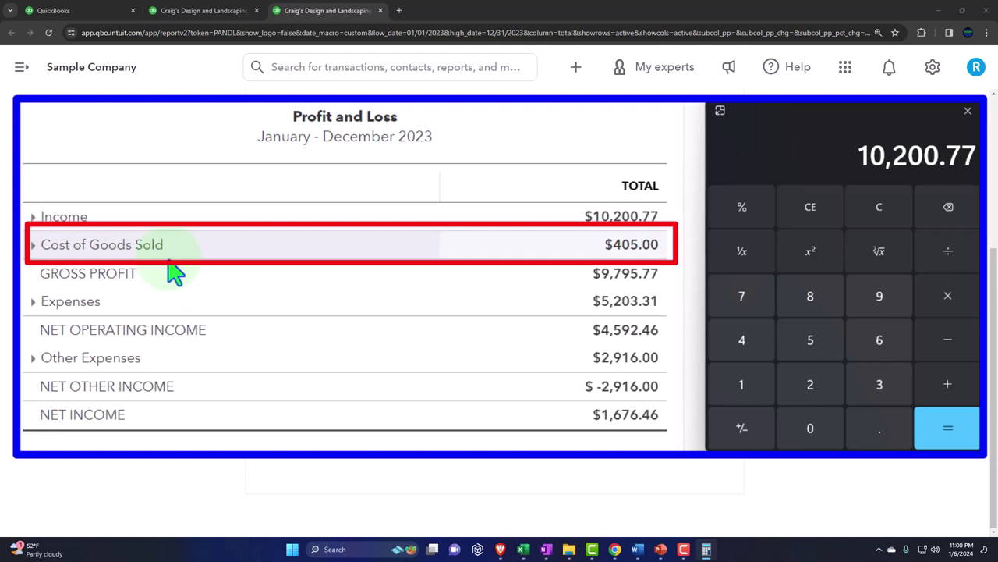
click(944, 340)
text(405)
key(Return)
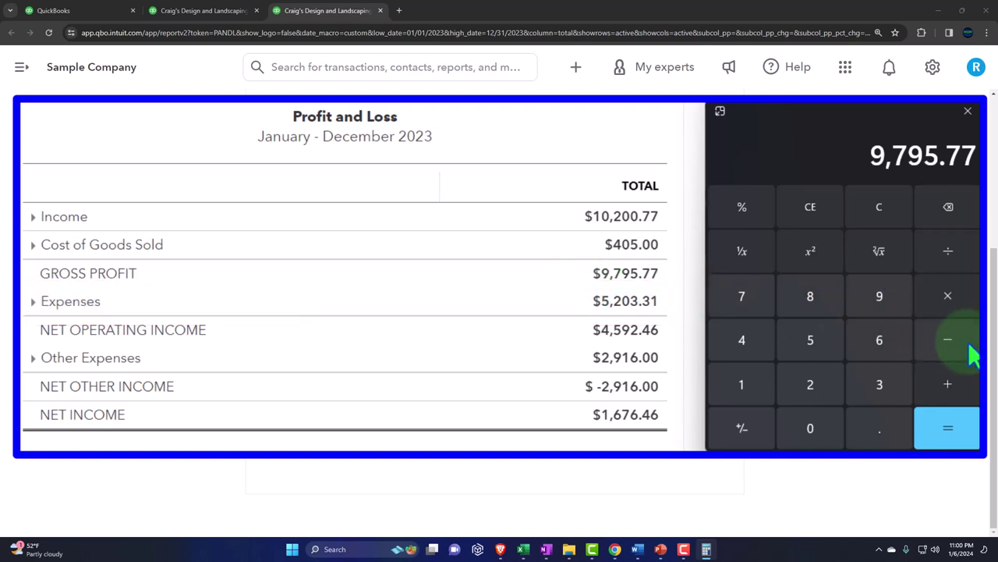
text(5203.31)
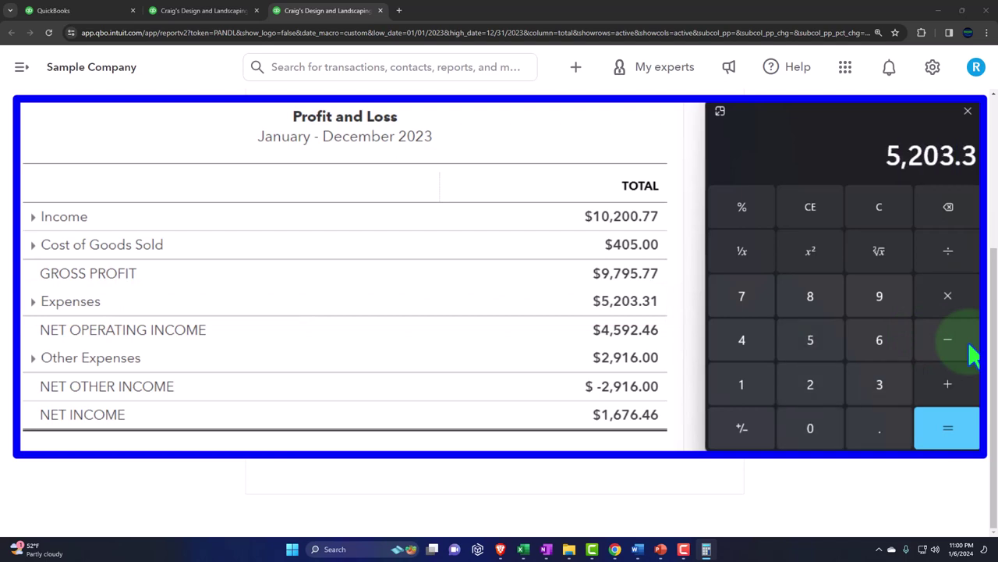
key(Return)
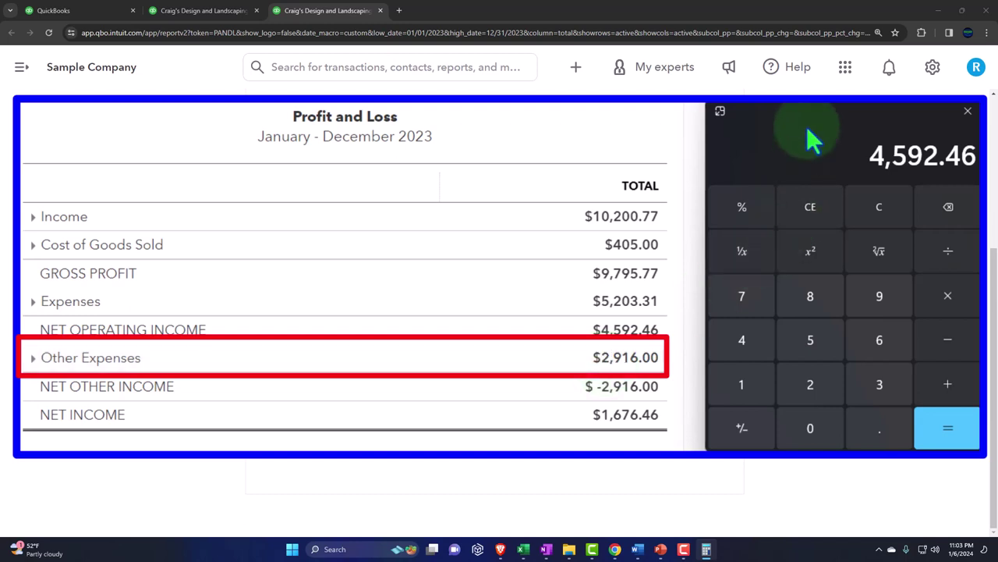
drag(803, 112, 997, 178)
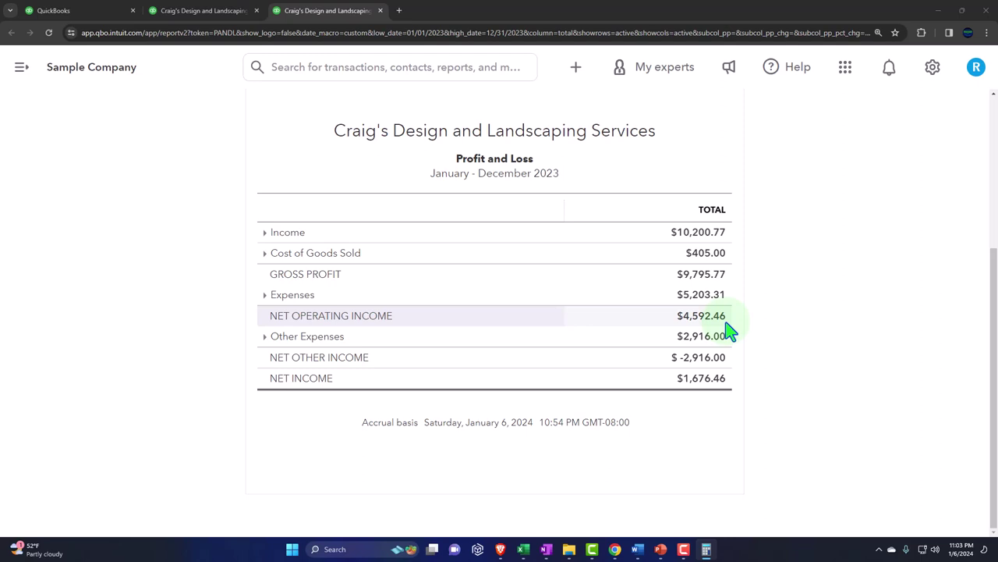
Rerun the Balance Sheet with its start date set to 11/01/2023, keeping 12/31/2023 as the end date
scroll(724, 329, up, 1)
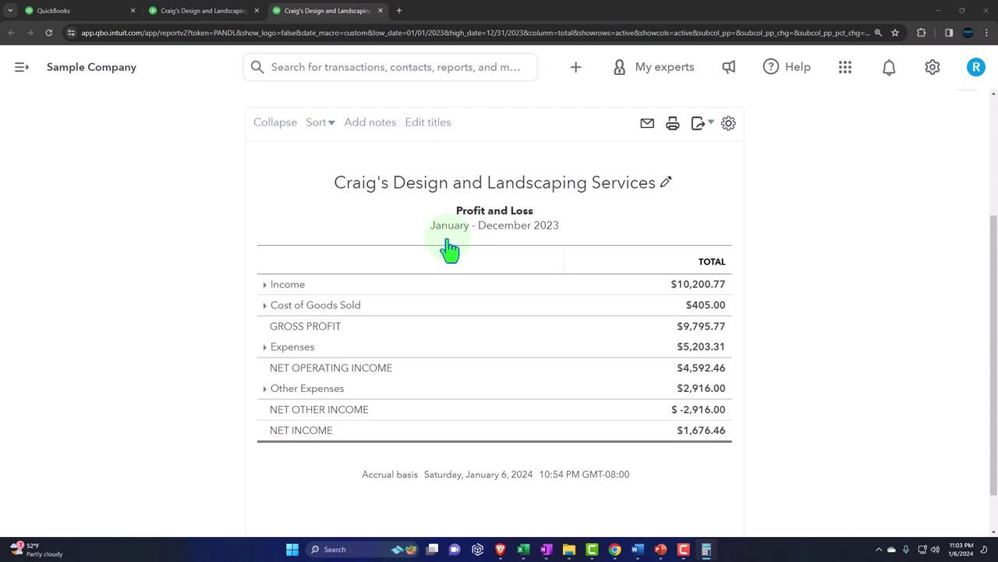
scroll(451, 248, up, 3)
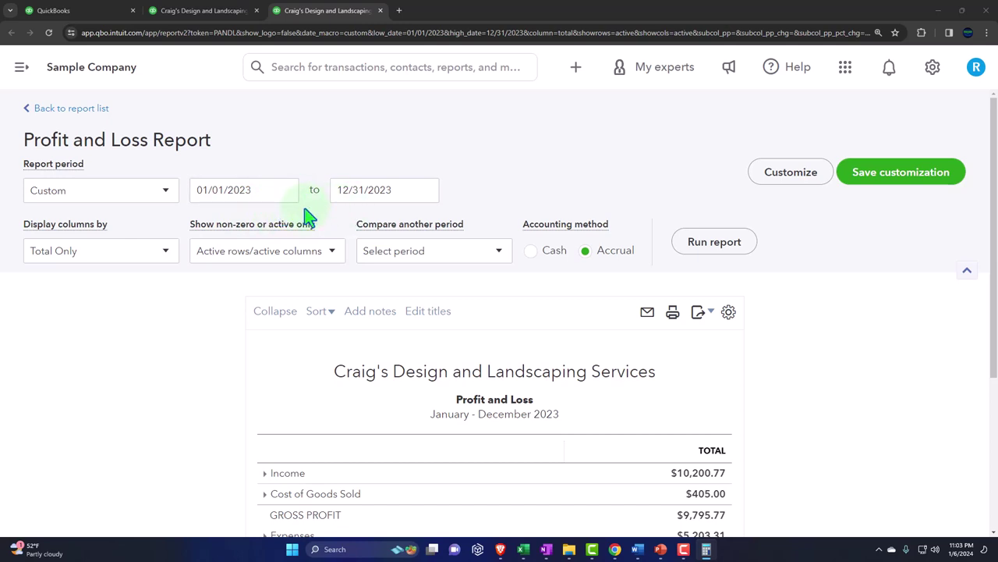
click(216, 11)
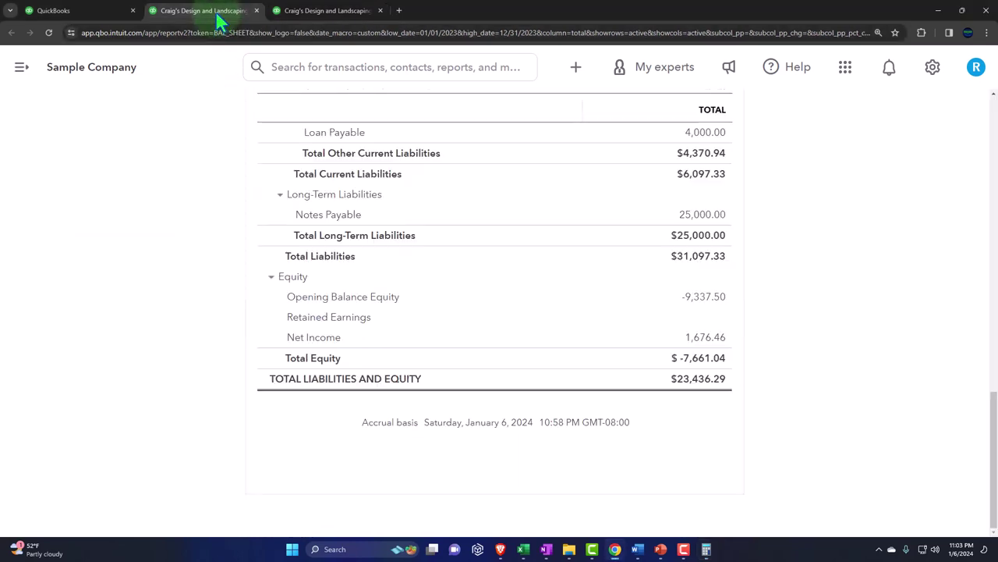
scroll(500, 297, up, 9)
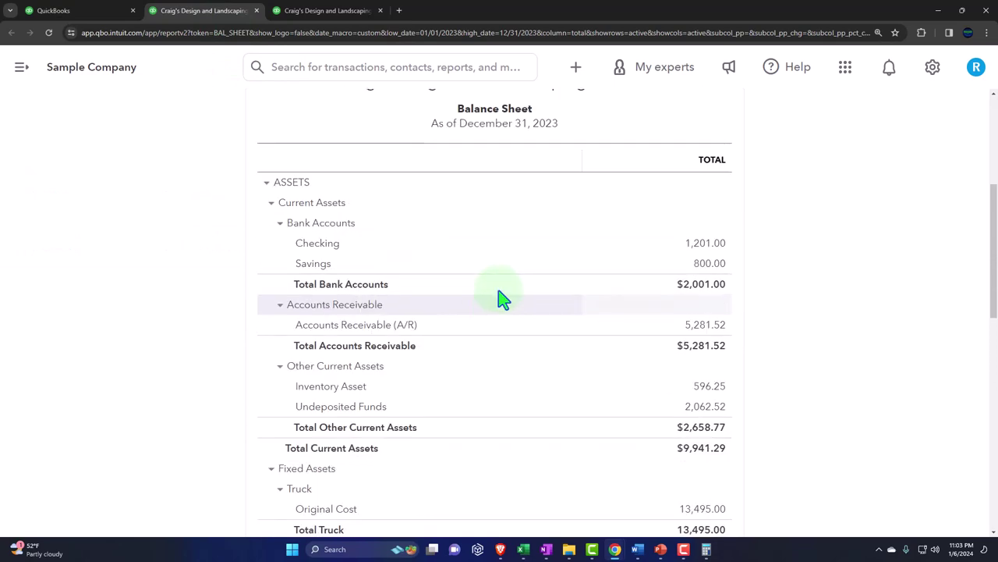
scroll(501, 301, up, 2)
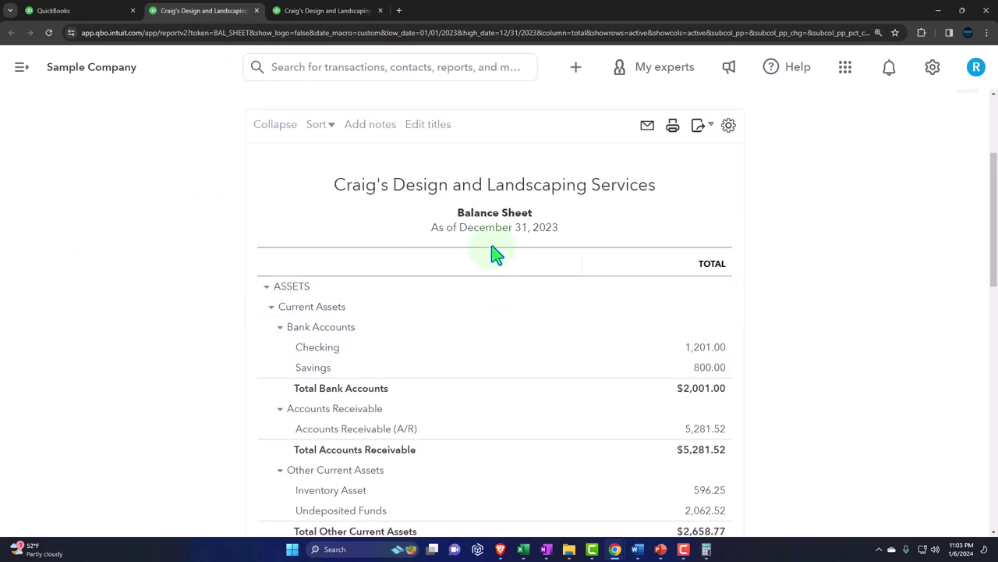
scroll(494, 252, up, 3)
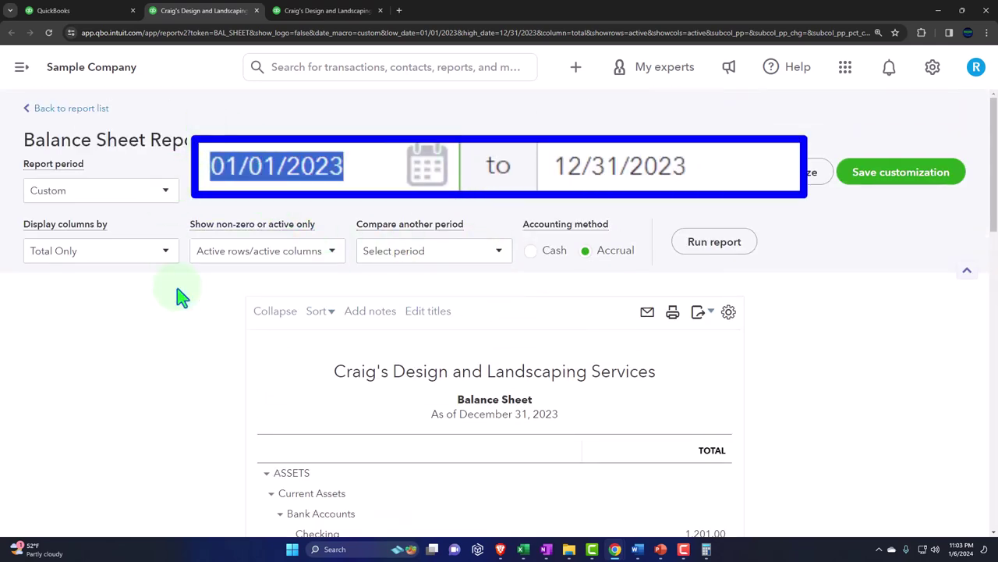
text(11012023)
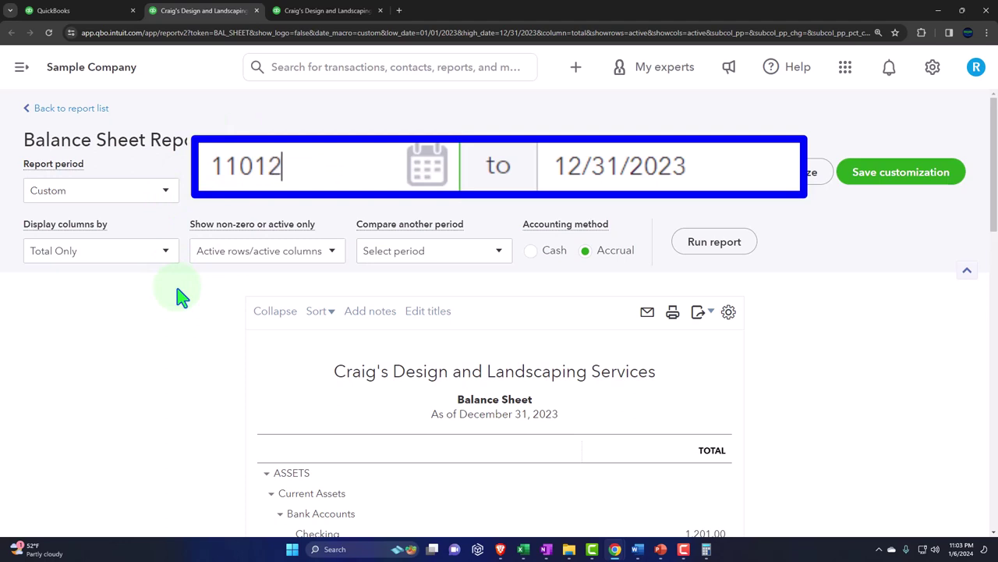
key(Tab)
click(712, 246)
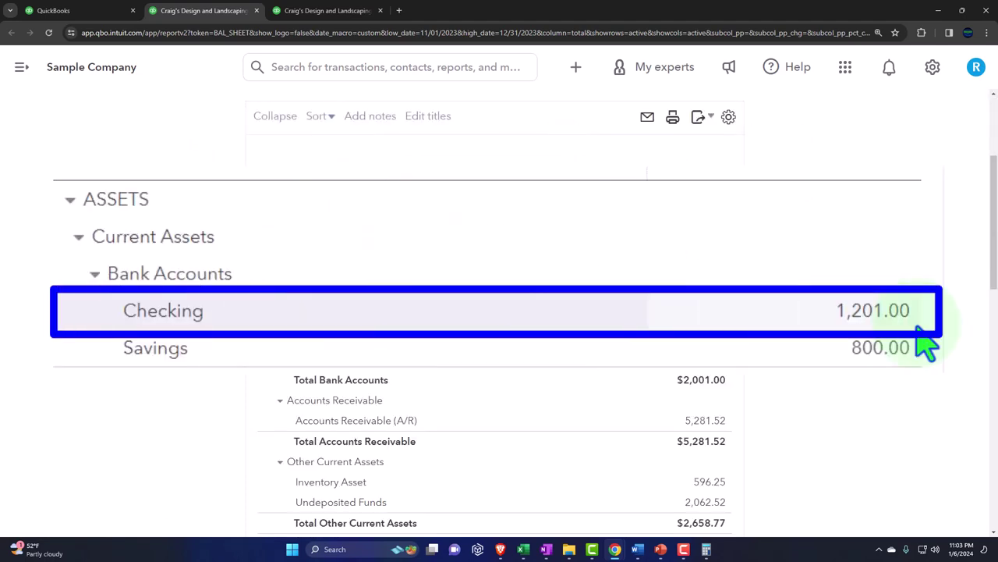
Open the transaction report behind the Checking balance, dismiss the modern view introduction, and review its date range and transactions
scroll(434, 196, up, 2)
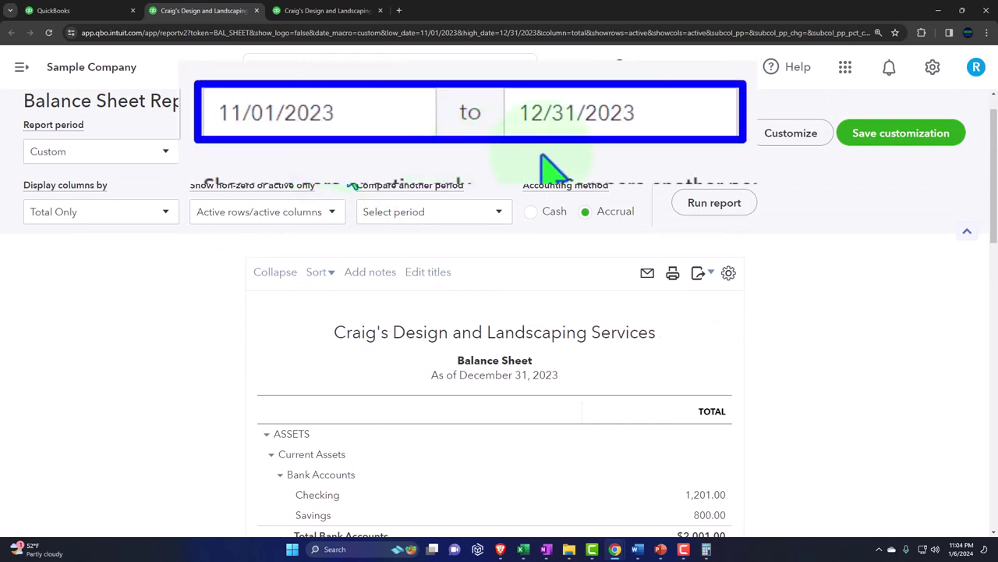
scroll(351, 178, down, 2)
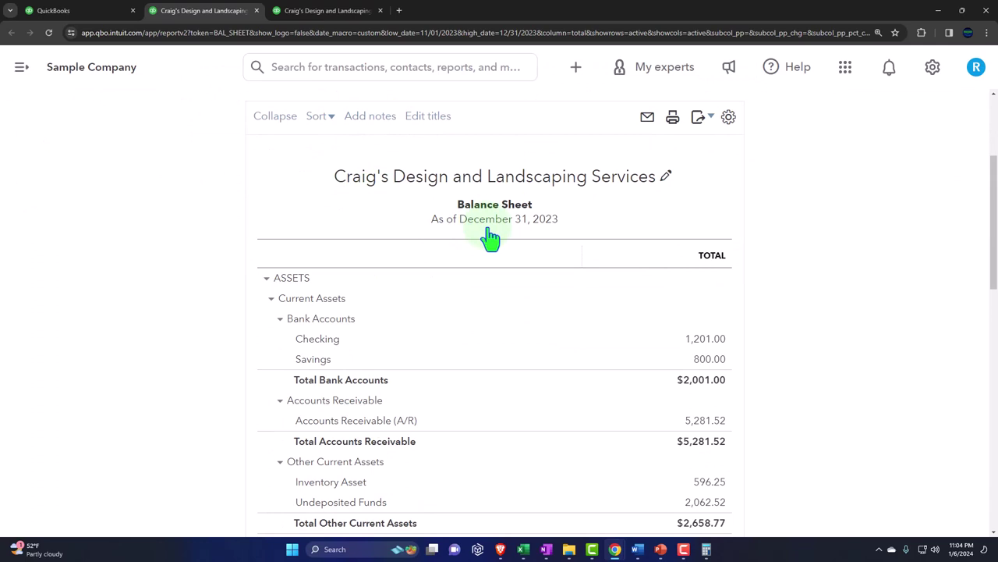
click(705, 341)
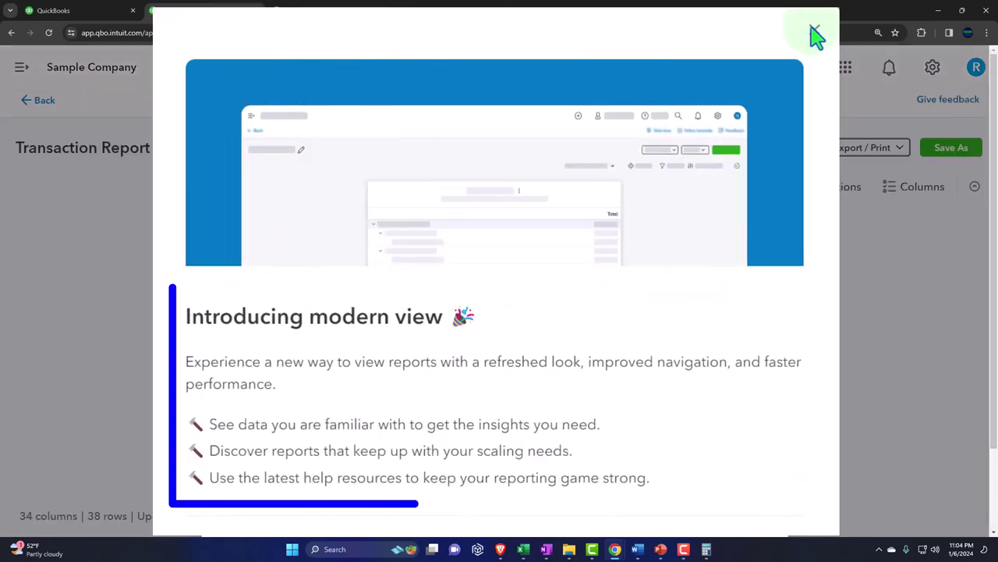
click(815, 35)
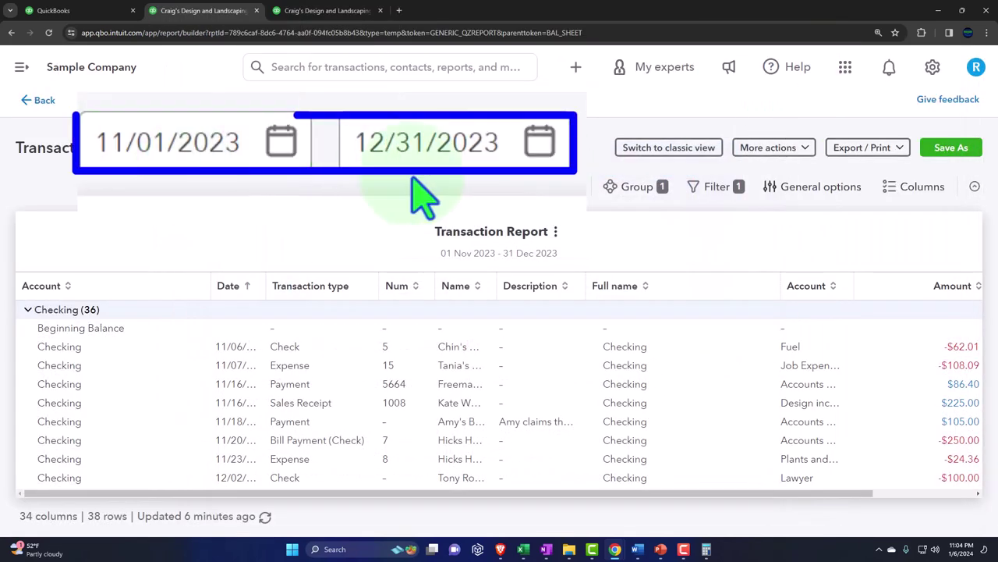
scroll(557, 434, down, 5)
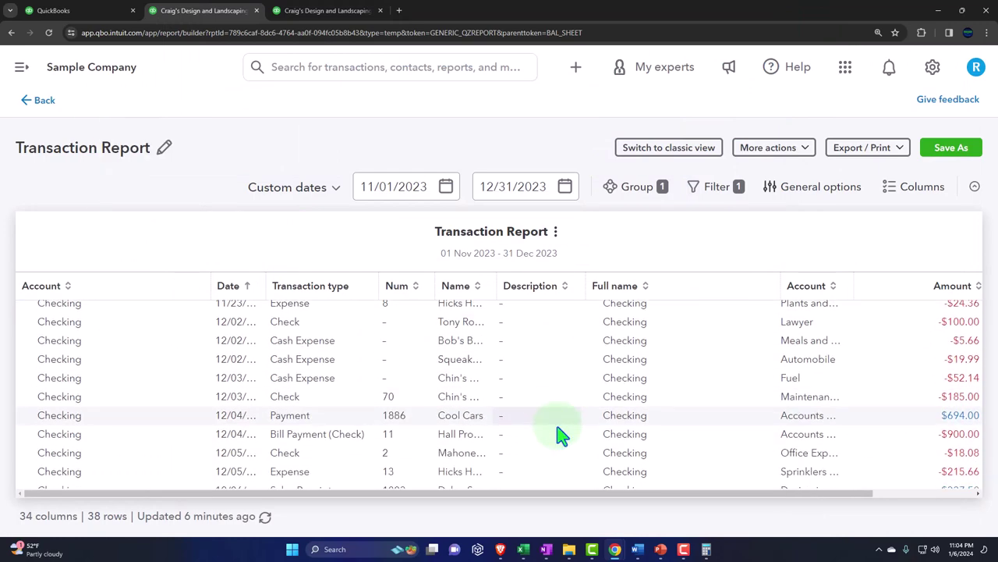
scroll(556, 435, down, 3)
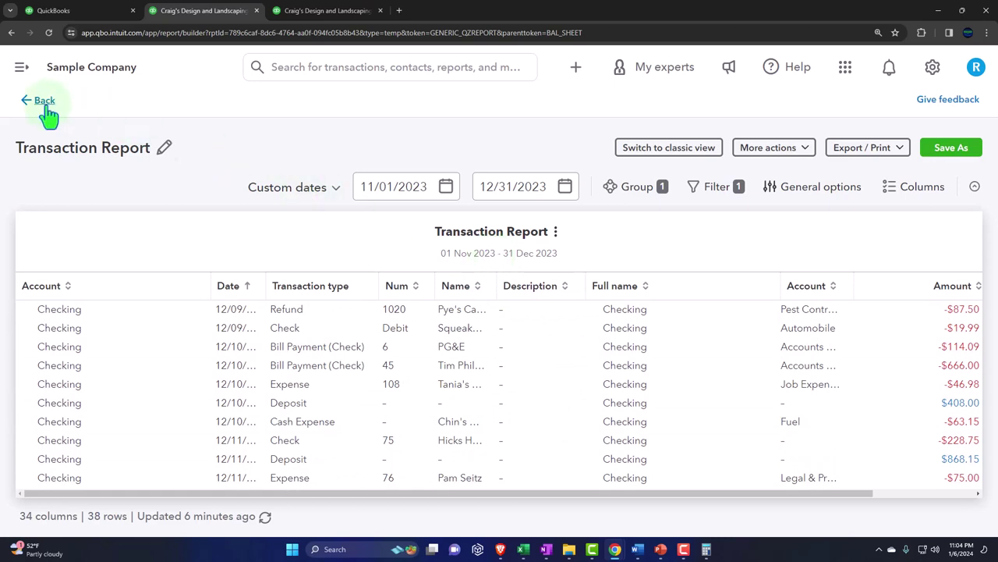
Return to the Balance Sheet report and dismiss the feedback survey without answering it
click(45, 99)
scroll(237, 218, up, 2)
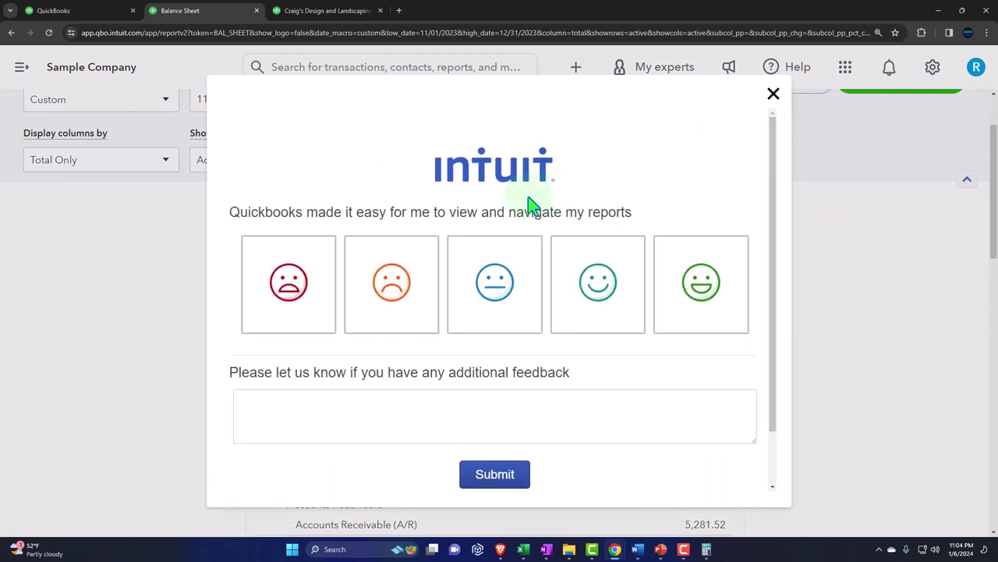
click(773, 94)
scroll(472, 212, up, 2)
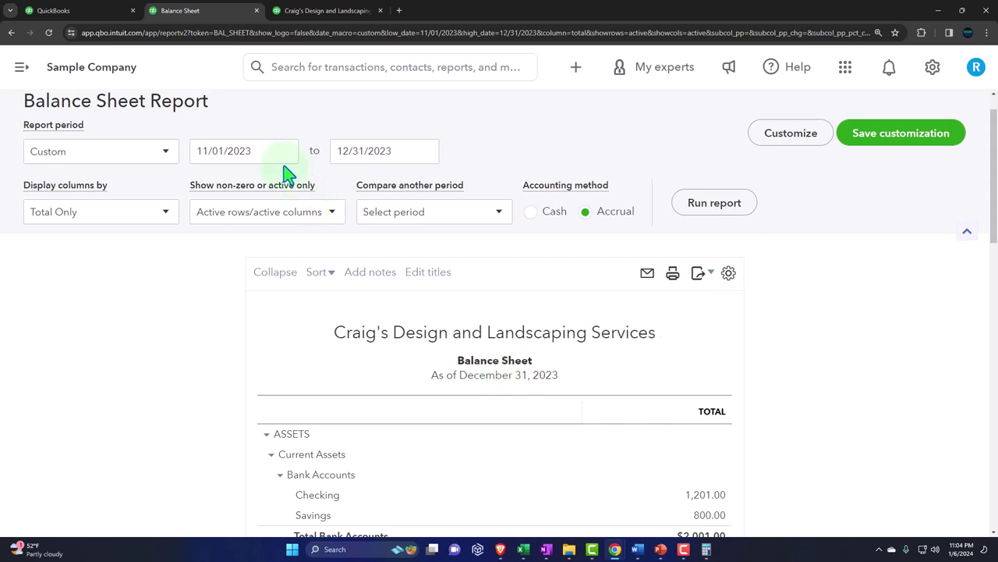
Rerun the Profit and Loss report with its start date set to 11/01/2023, keeping 12/31/2023 as the end date, and review the income lines
click(329, 20)
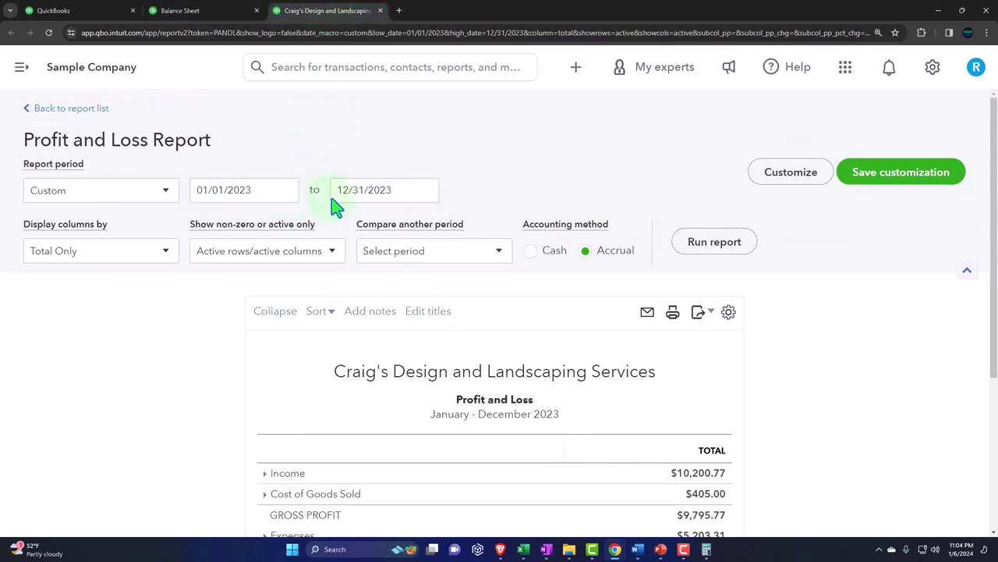
scroll(338, 195, down, 1)
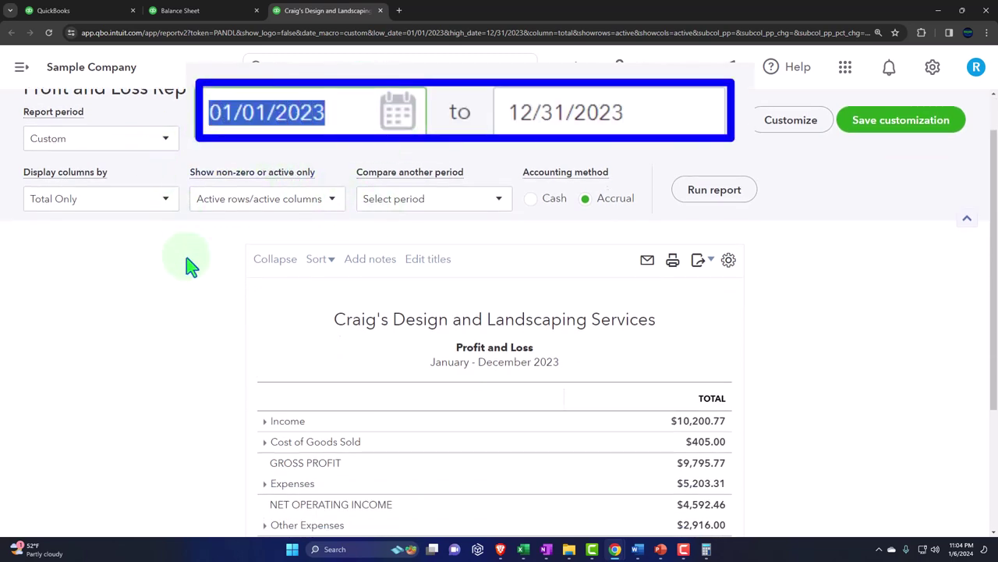
text(11012023)
key(Tab)
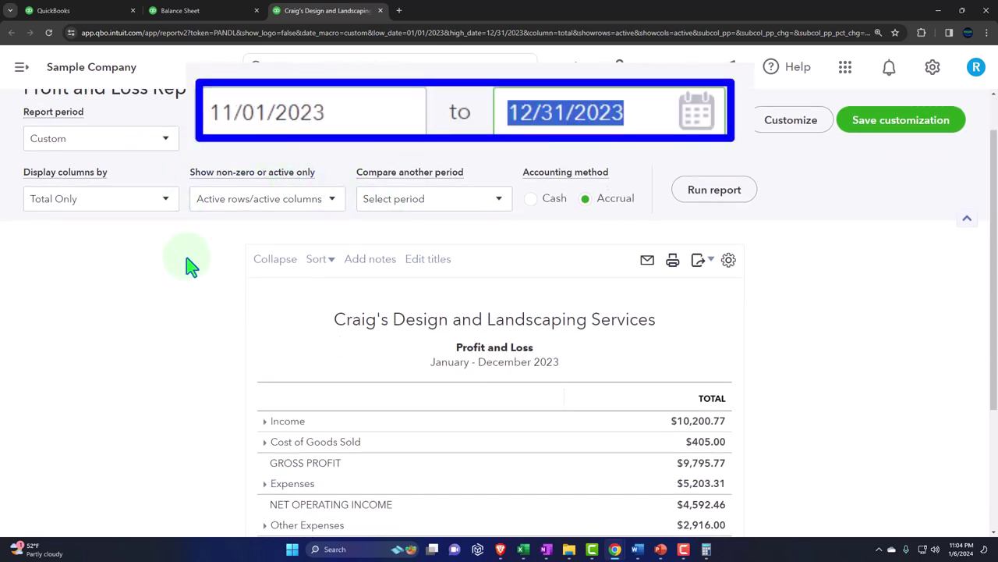
click(713, 191)
scroll(757, 412, down, 2)
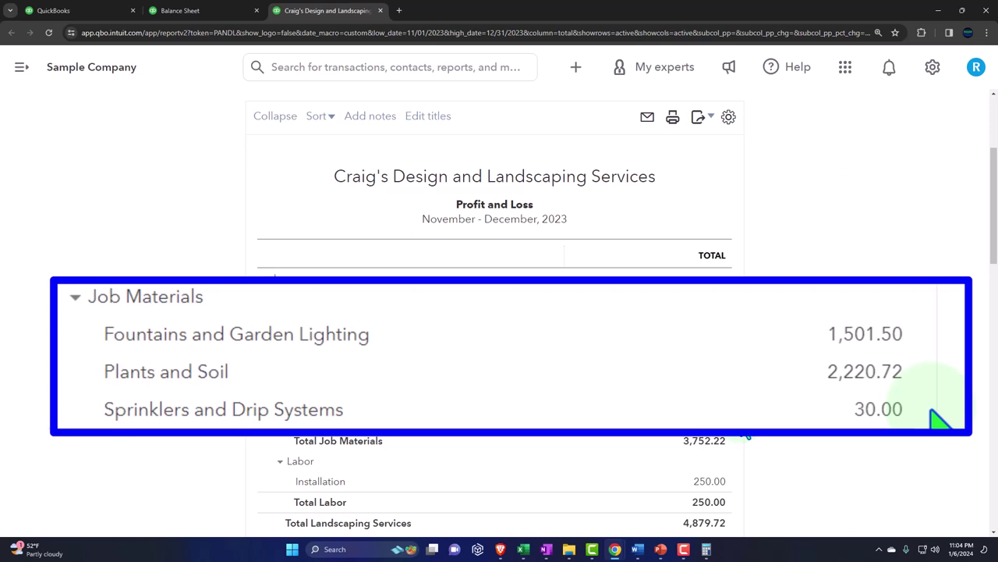
Set the Profit and Loss start date back to 01/01/2023, keeping the end date, and rerun the report
scroll(546, 367, up, 3)
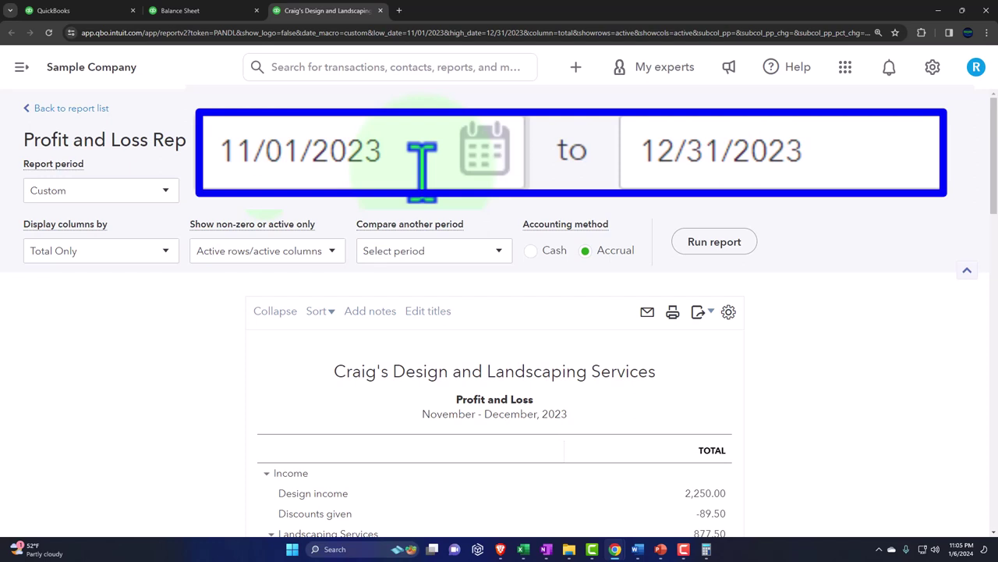
drag(421, 168, 223, 151)
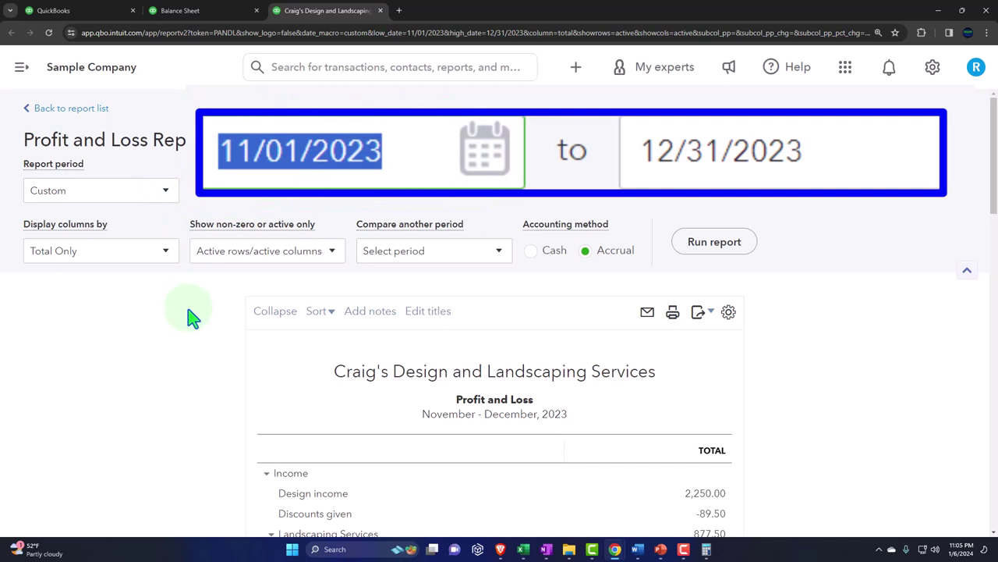
text(010123)
key(Tab)
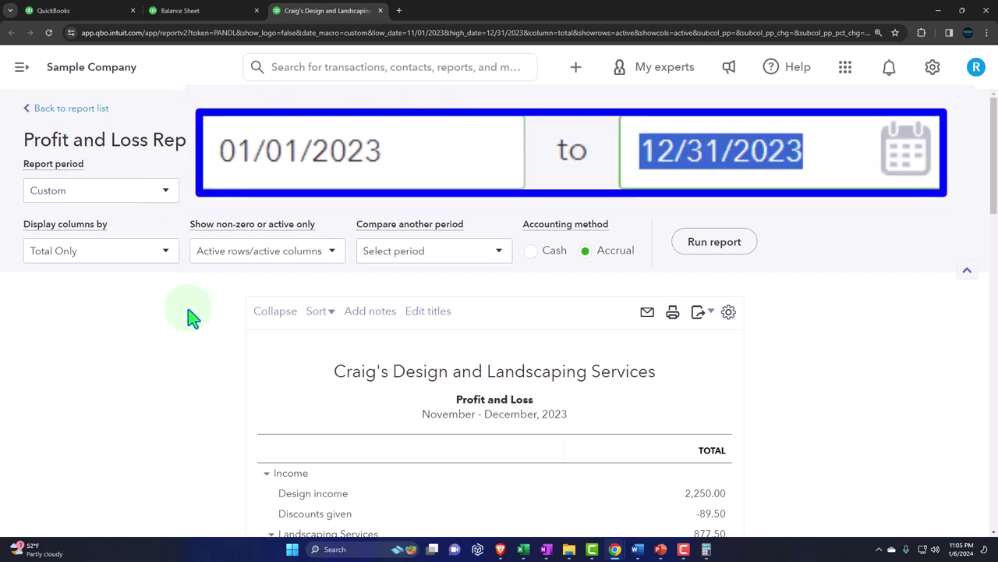
click(712, 248)
scroll(711, 255, down, 3)
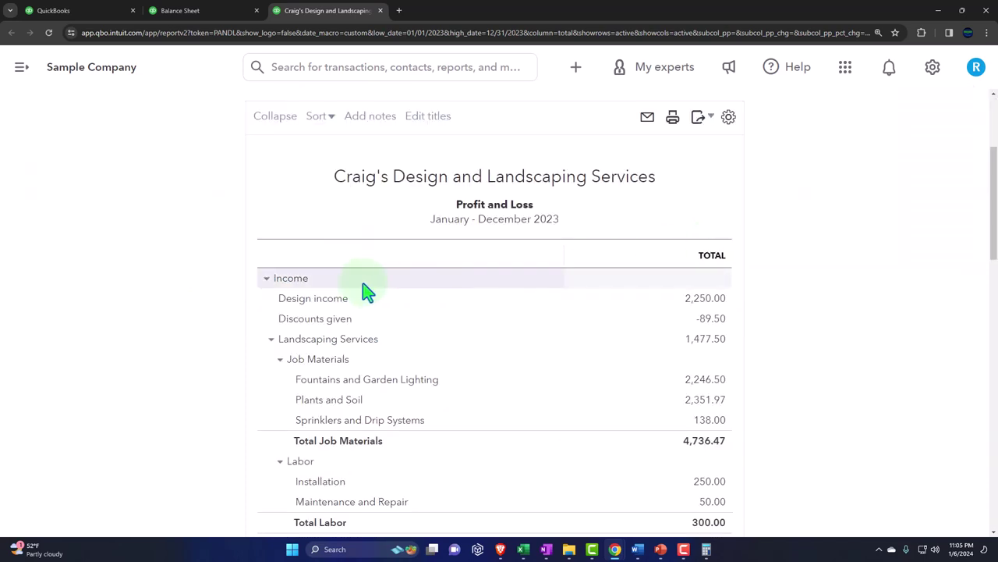
Collapse the Income, Cost of Goods Sold, Expenses and Other Expenses sections to review their totals, and expand Income again
click(266, 280)
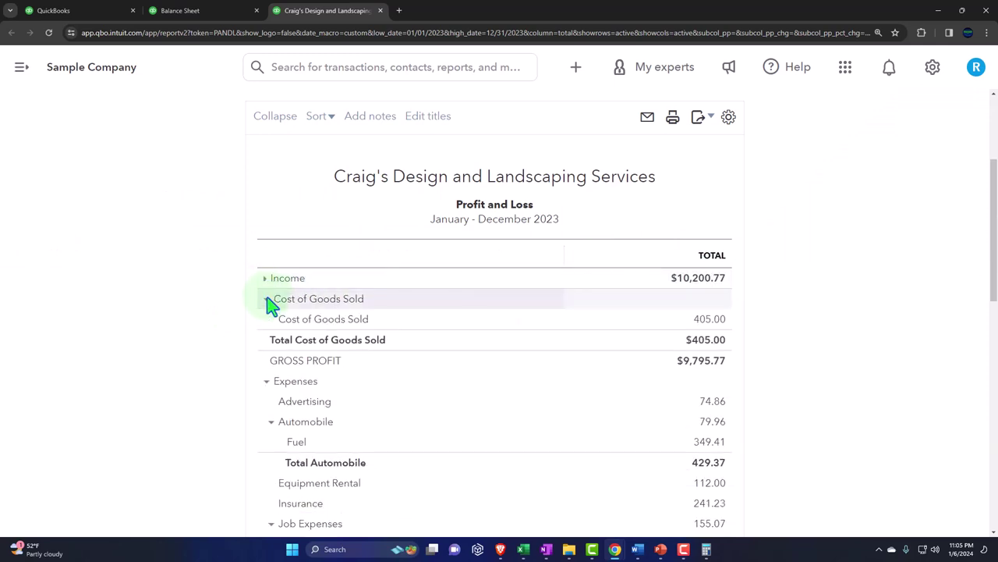
click(268, 300)
click(266, 340)
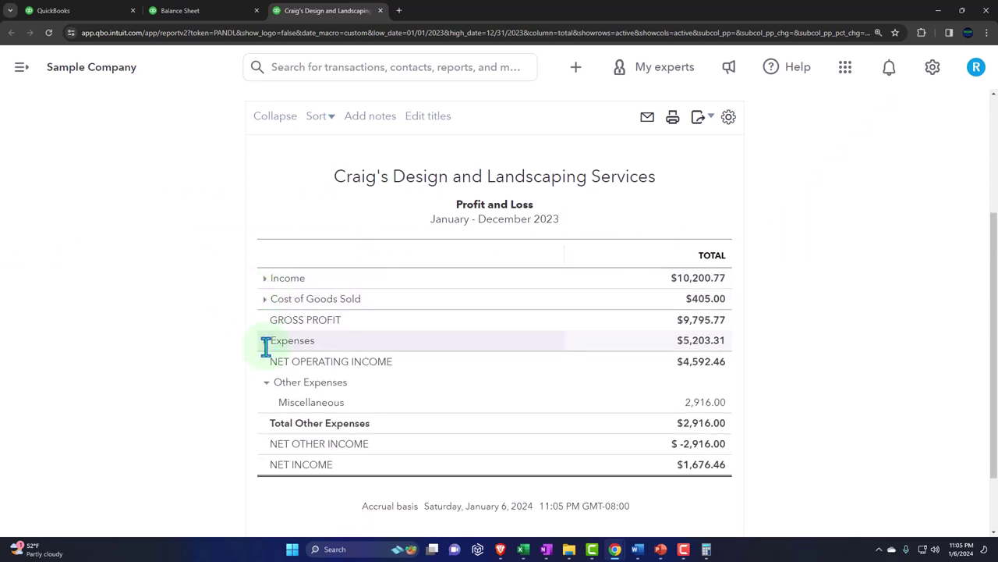
click(266, 382)
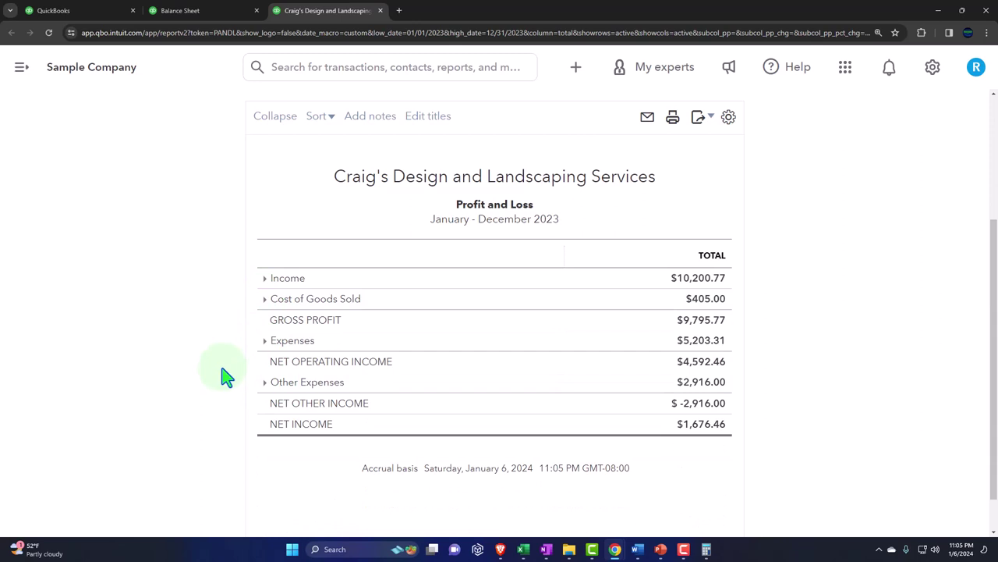
click(265, 278)
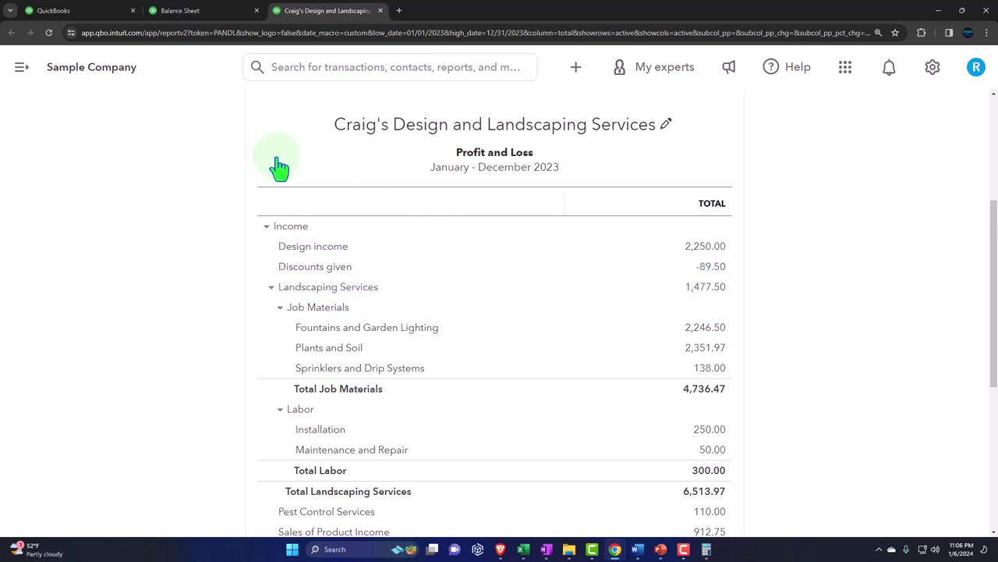
Open the Income by Customer Summary report from the Sales and customers group of the report list in a separate browser tab
click(91, 11)
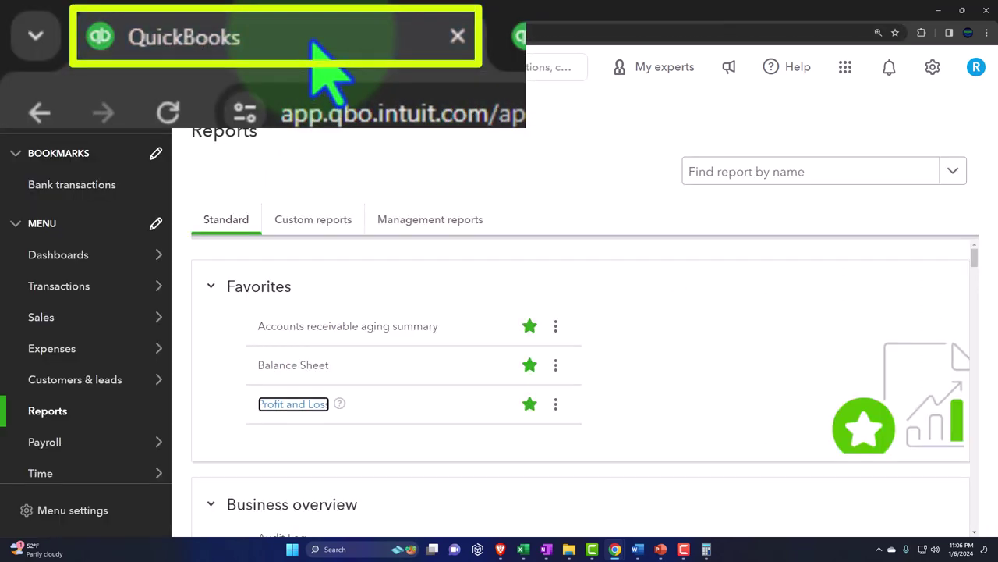
key(ctrl+plus)
key(ctrl+plus)
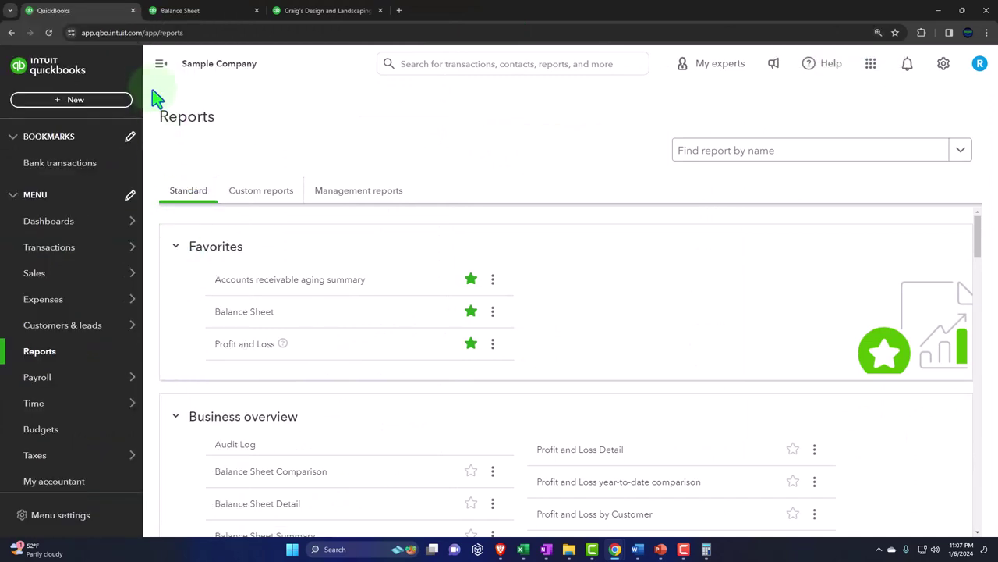
click(159, 70)
scroll(205, 223, down, 5)
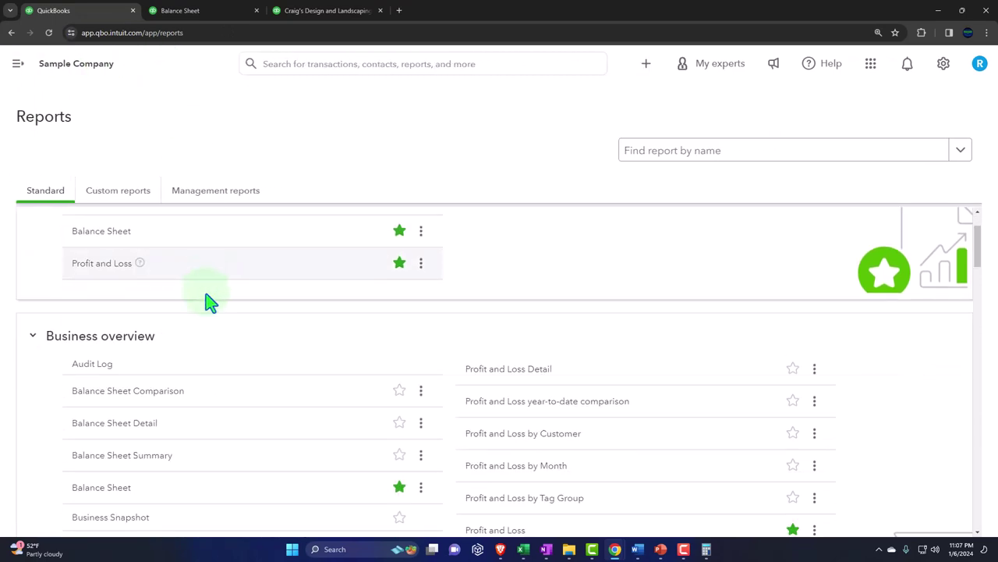
scroll(209, 334, down, 5)
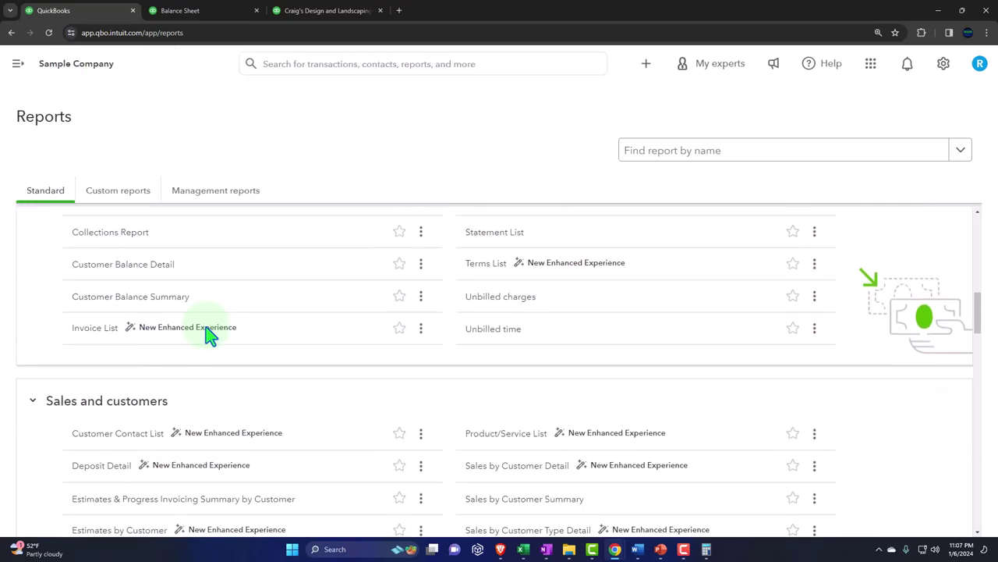
scroll(209, 334, down, 1)
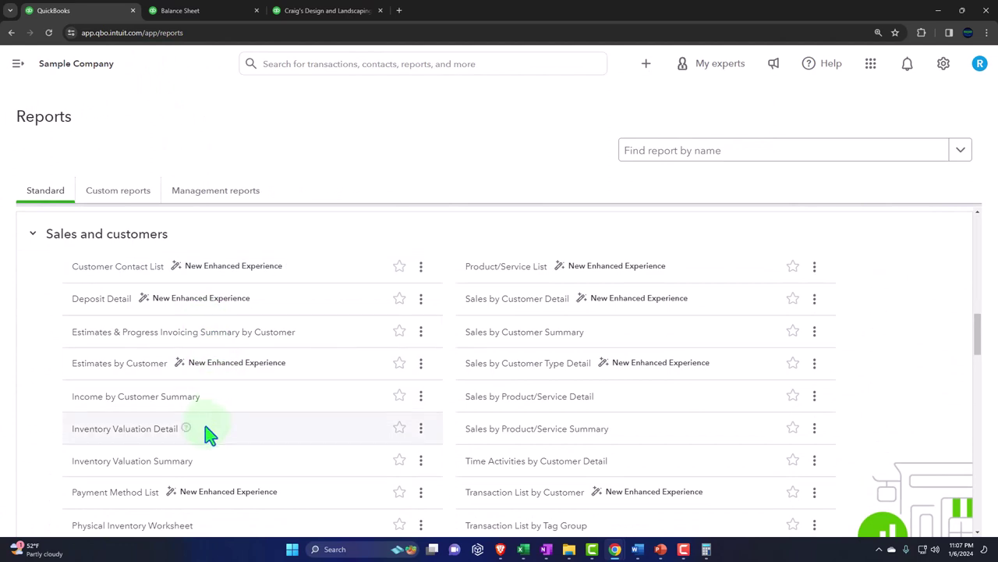
right_click(148, 405)
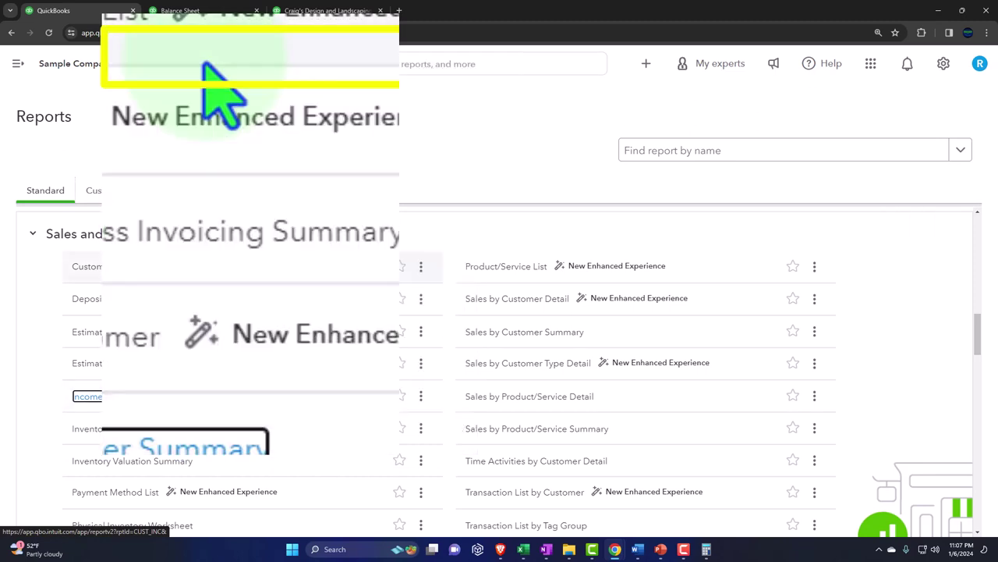
click(190, 285)
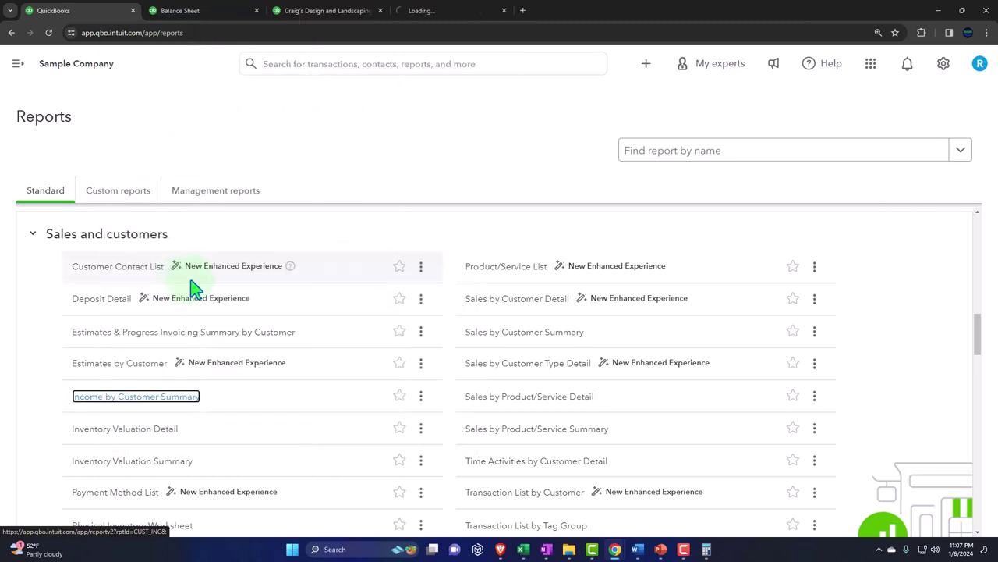
click(438, 13)
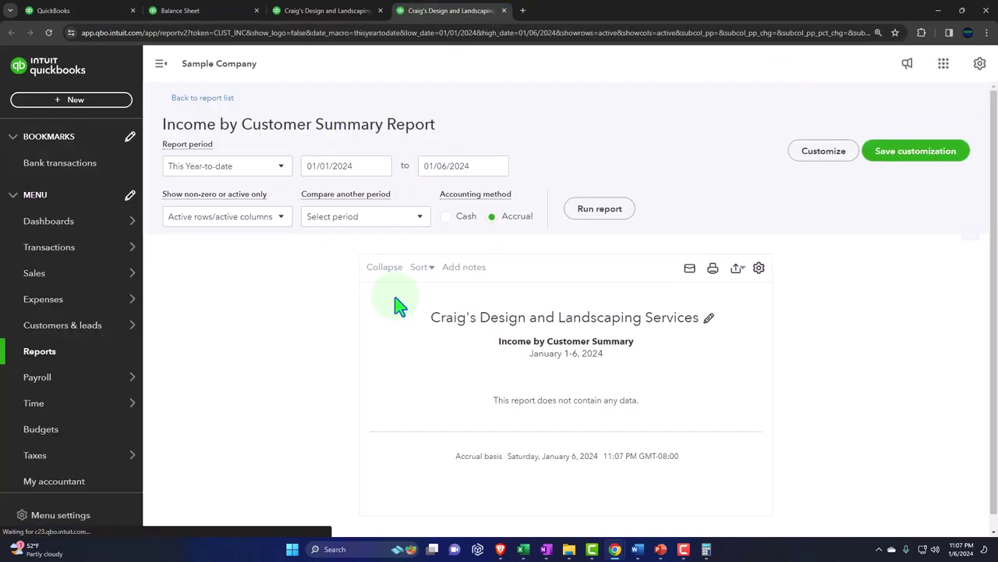
Hide the navigation sidebar, run the Income by Customer Summary for 01/01/2023 to 12/31/2023, and review its totals
click(161, 63)
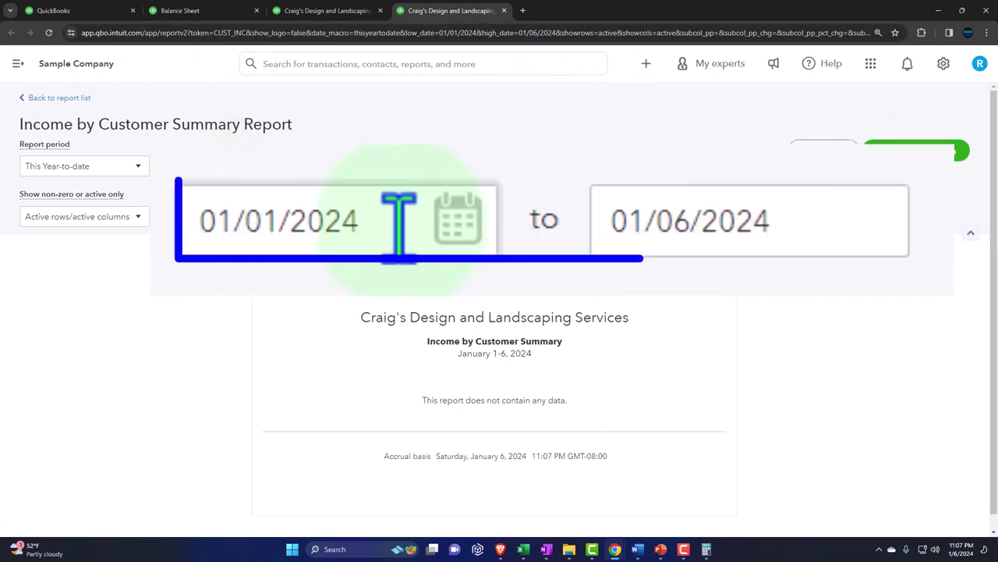
click(399, 226)
text(01012023)
key(Tab)
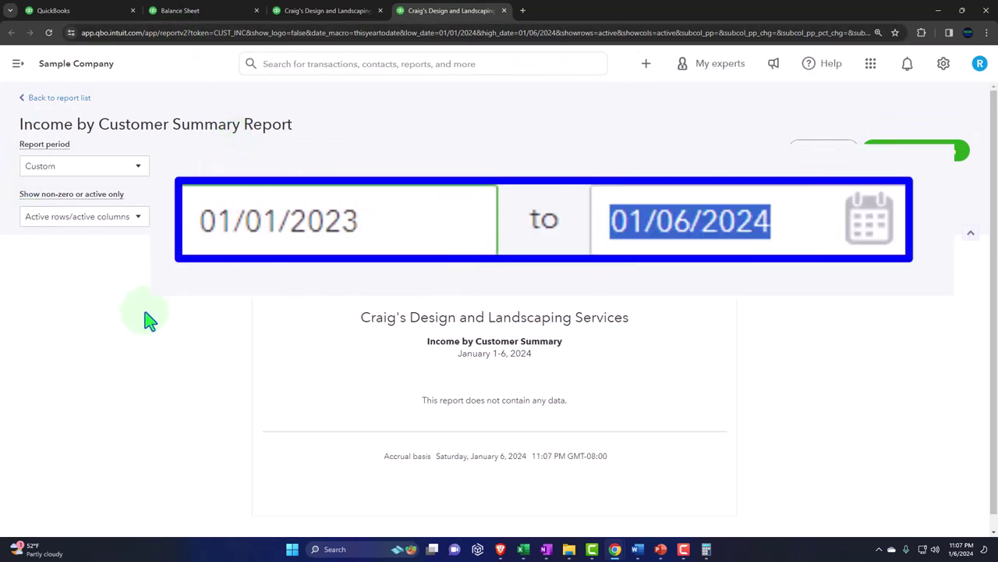
text(12312023)
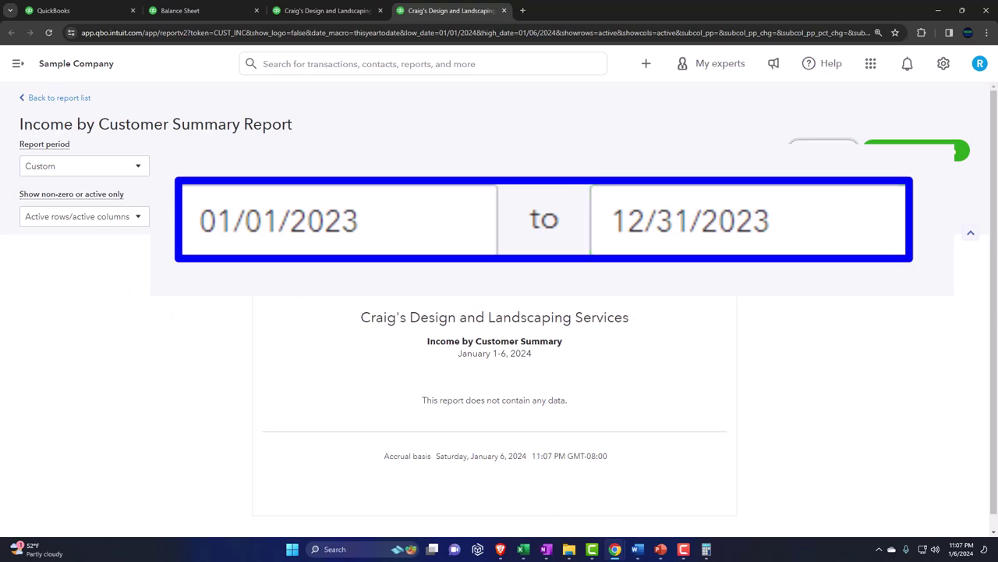
click(446, 207)
scroll(444, 212, down, 2)
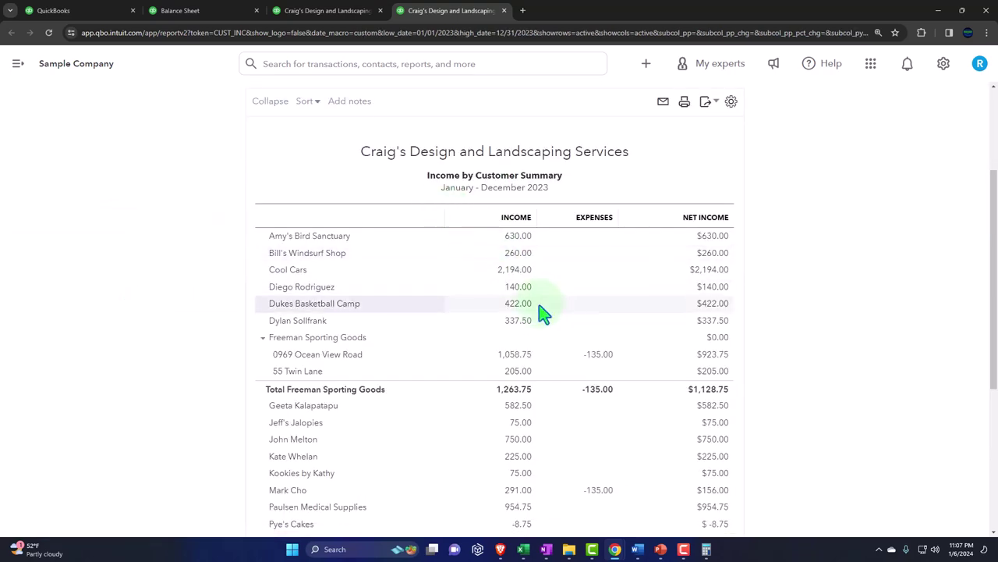
scroll(542, 314, down, 3)
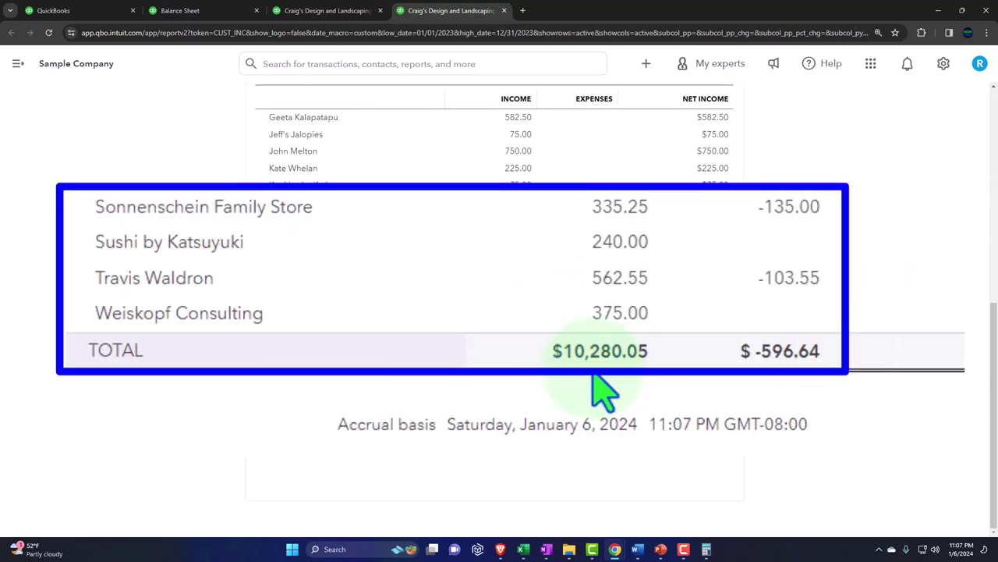
Return to the Profit and Loss report, collapse Income to compare its total with the customer summary, and expand its accounts again
click(331, 12)
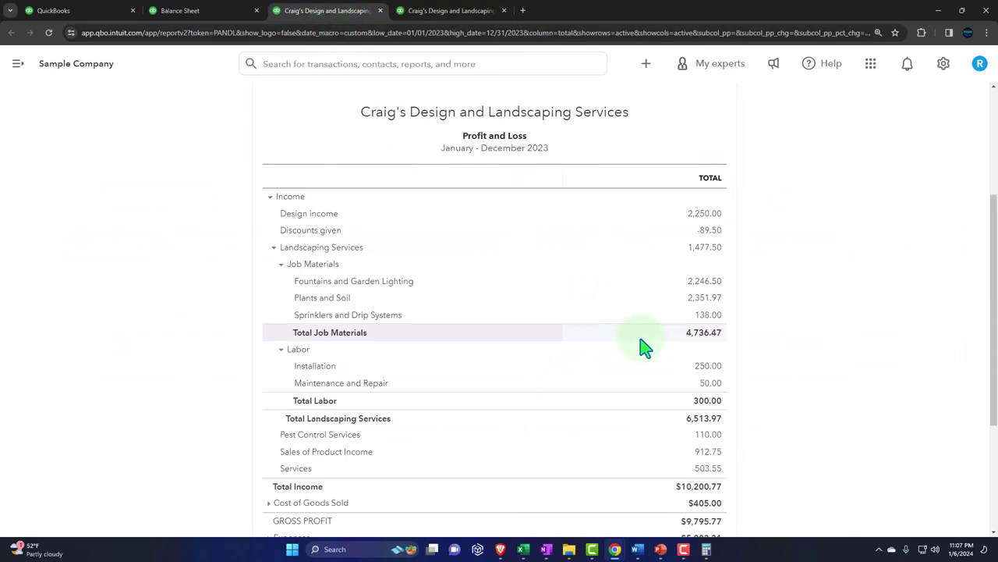
click(272, 198)
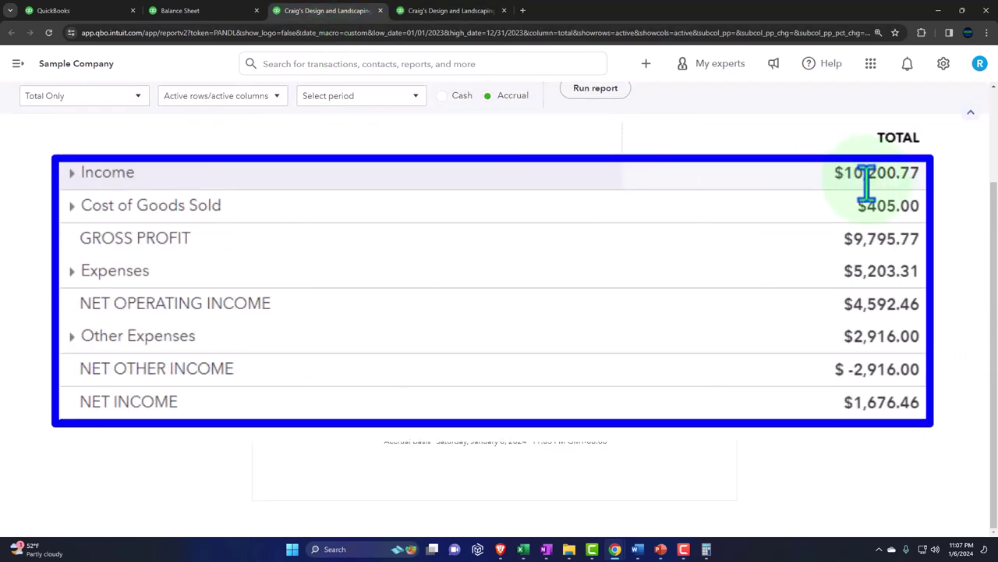
click(72, 174)
scroll(299, 316, down, 2)
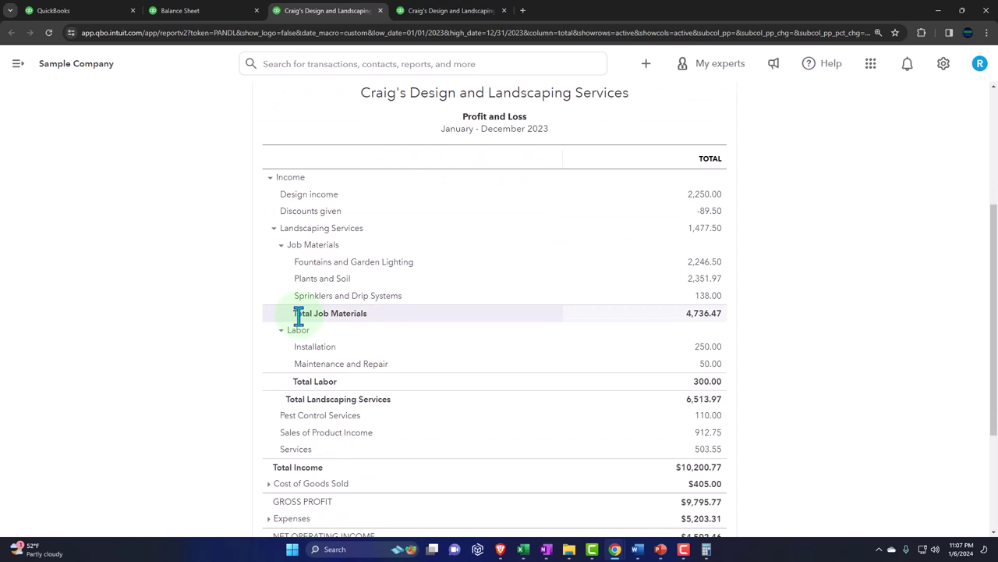
key(ctrl+plus)
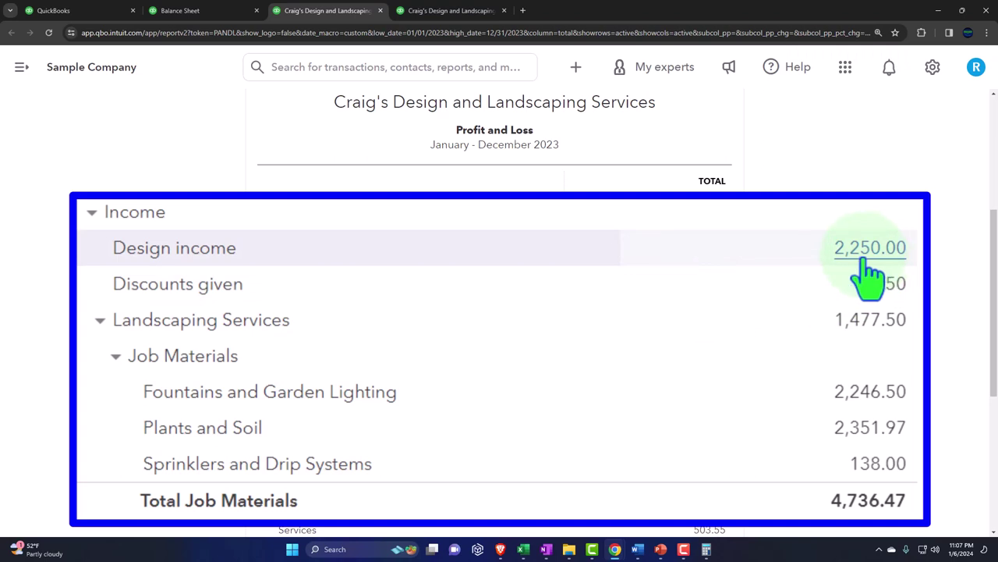
Review the asset accounts on the Balance Sheet and return to the date settings of the Profit and Loss report
click(211, 11)
scroll(296, 305, down, 3)
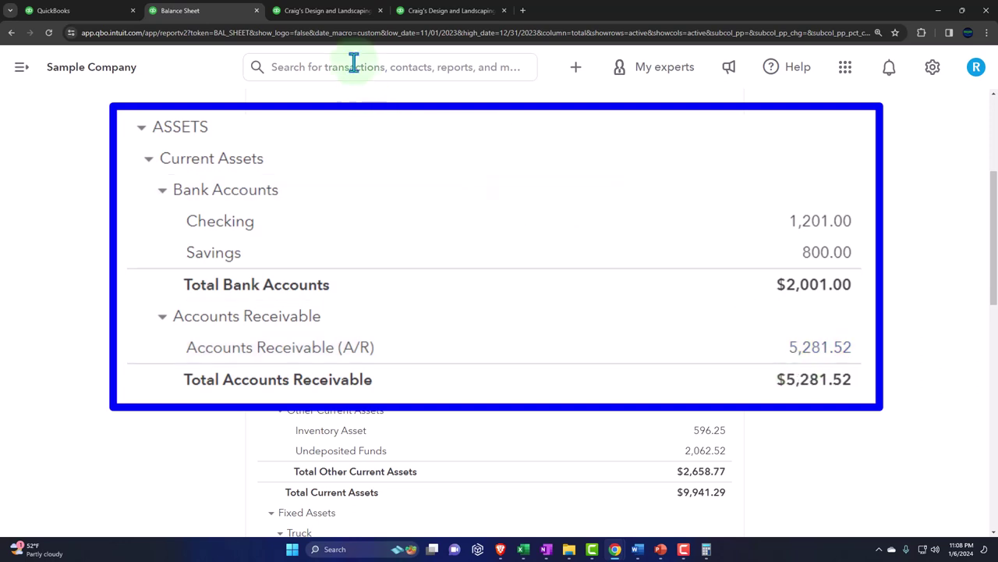
click(328, 11)
scroll(554, 228, up, 3)
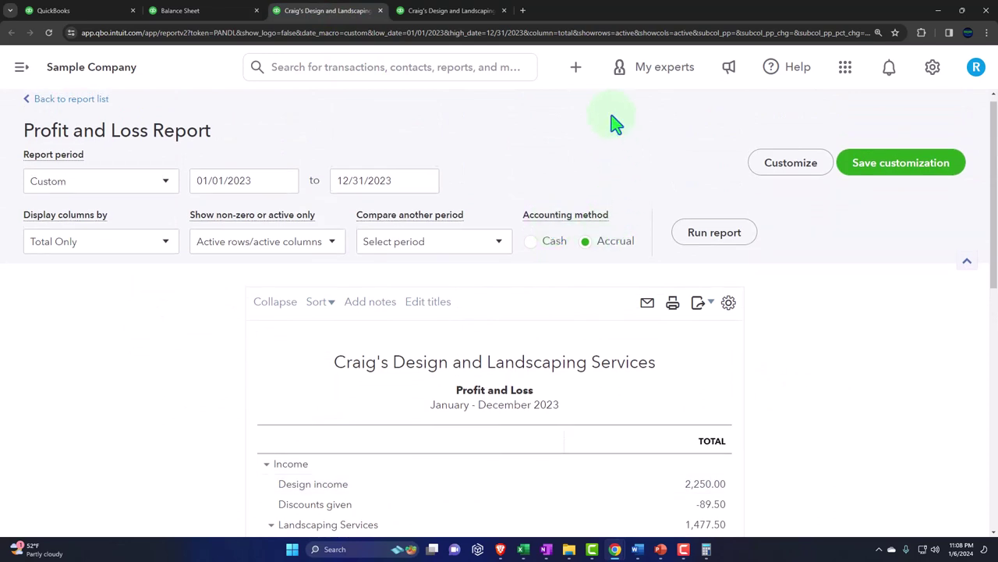
Examine the list of transaction forms that can be created, alongside the income lines of the Profit and Loss report
click(576, 68)
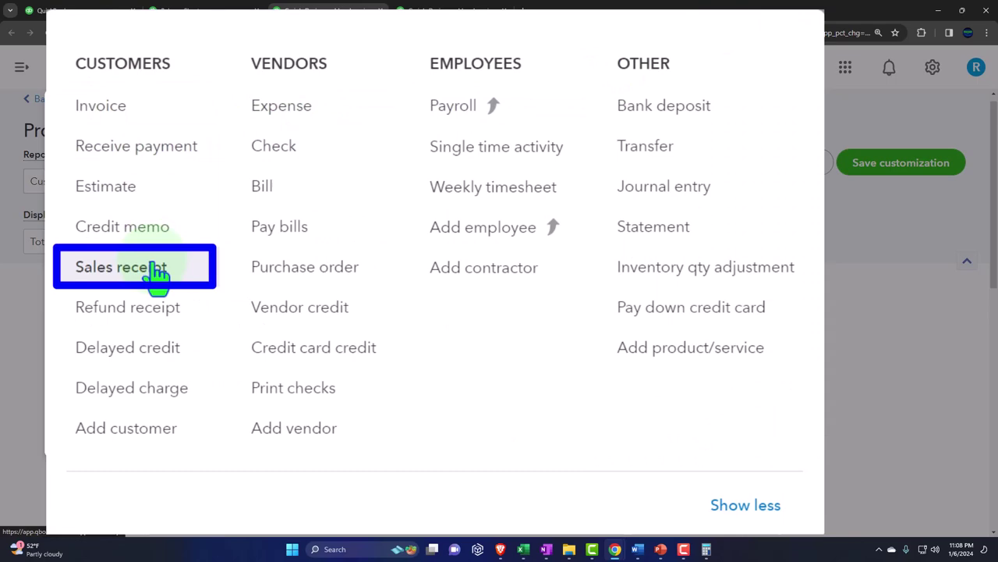
click(814, 350)
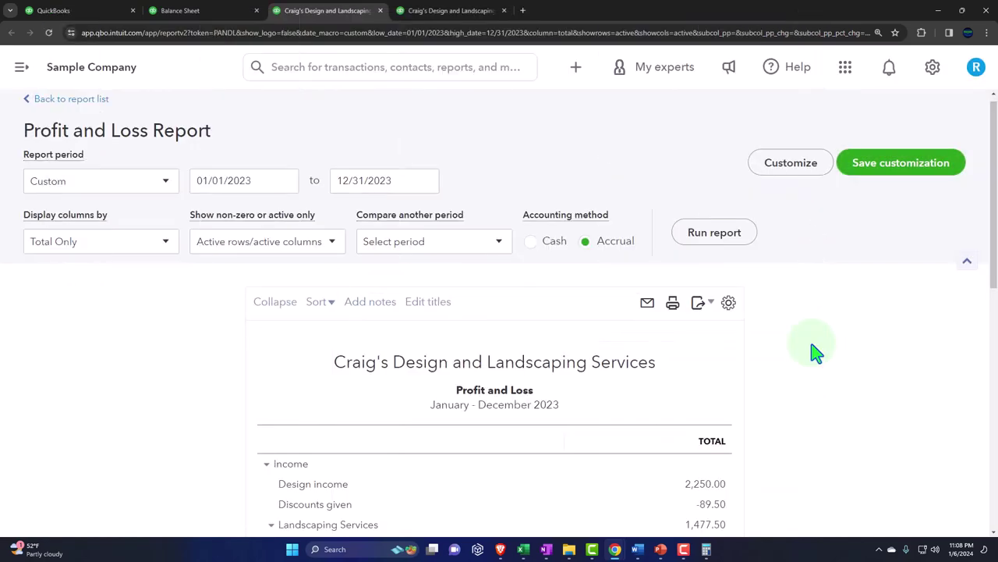
scroll(813, 350, down, 2)
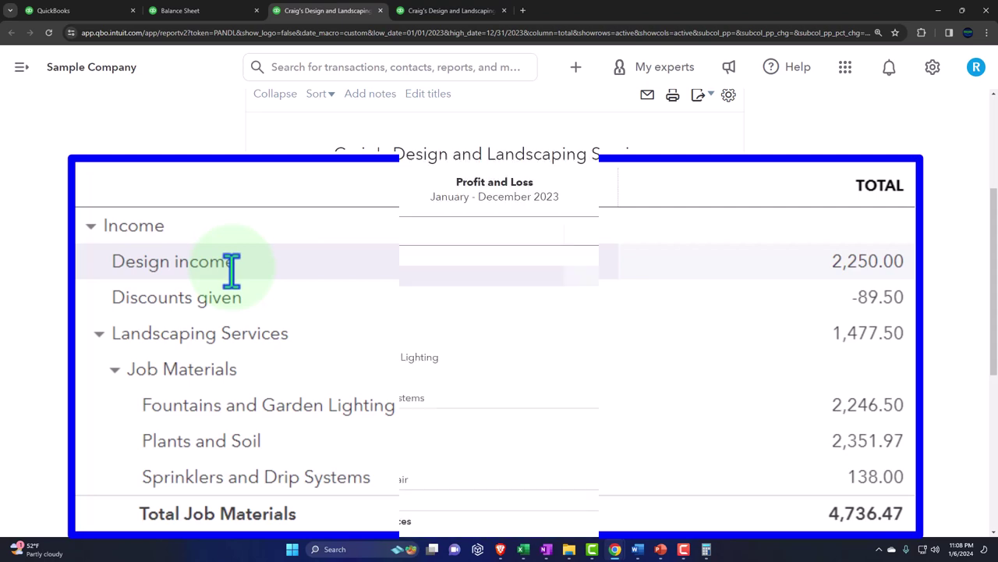
click(577, 69)
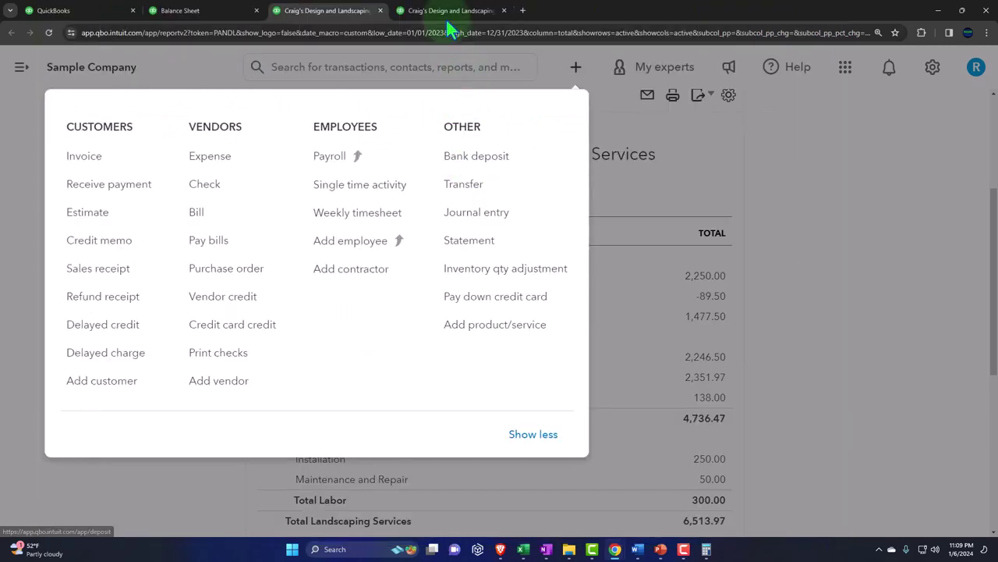
Look over the Income by Customer Summary, return to the Profit and Loss report, and collapse its Landscaping Services accounts
click(451, 11)
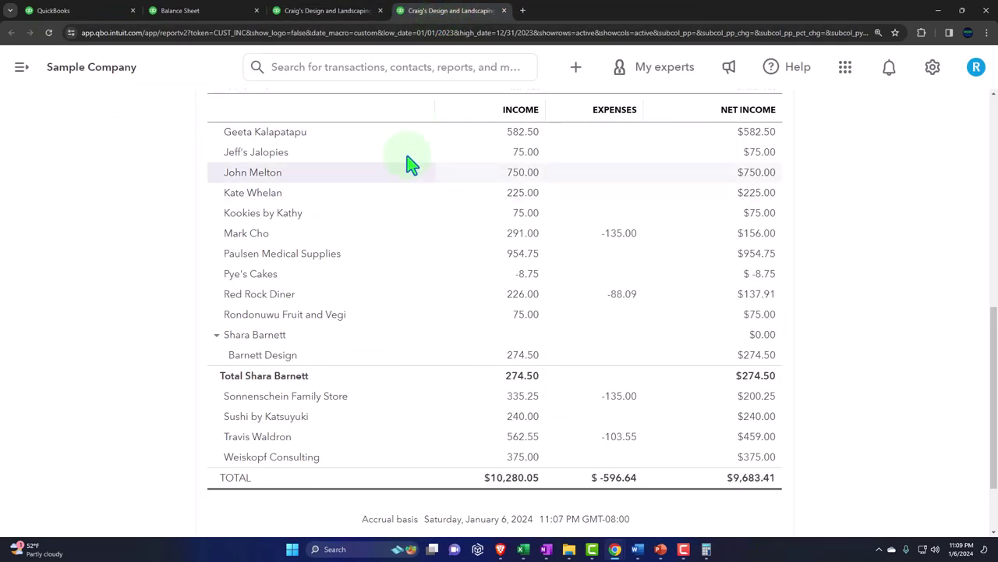
click(324, 11)
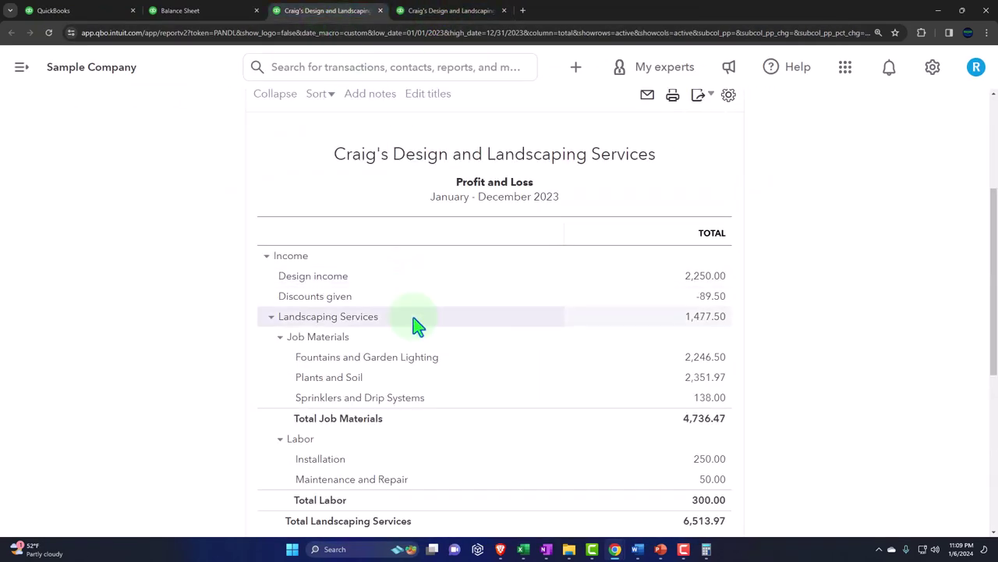
scroll(390, 296, down, 1)
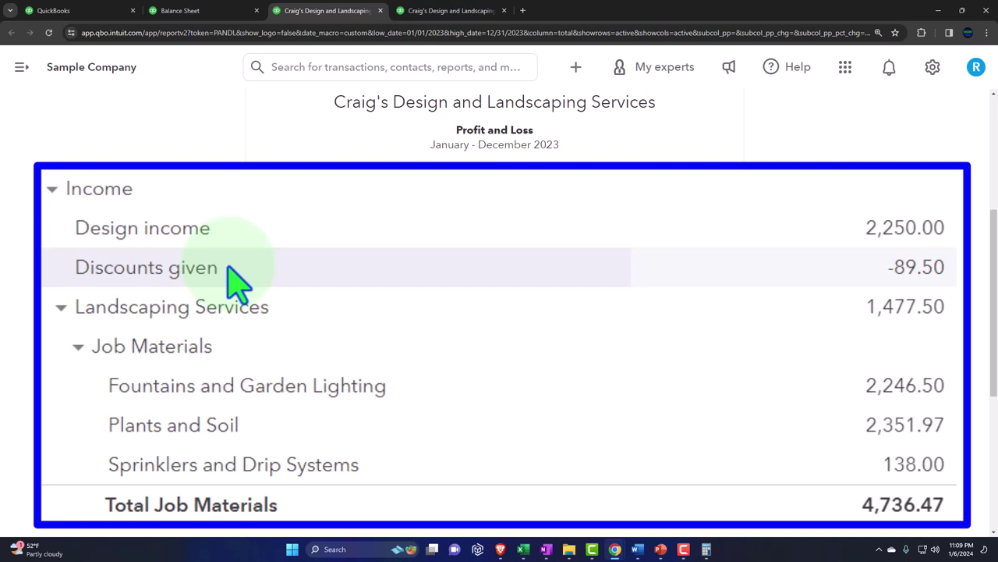
click(61, 307)
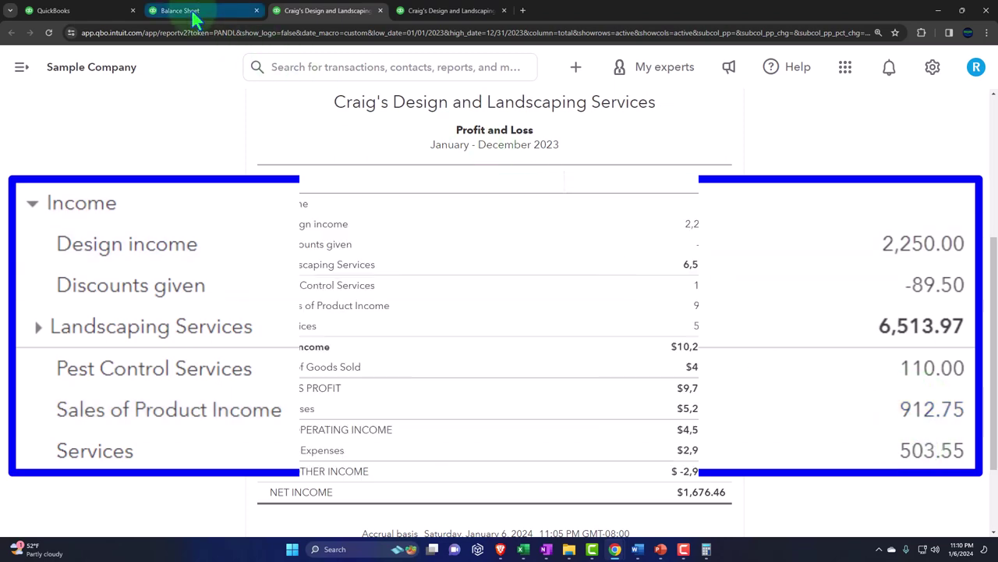
Open the Sales by Product/Service Detail report in a separate browser tab from the Sales and customers reports and switch to it
click(104, 15)
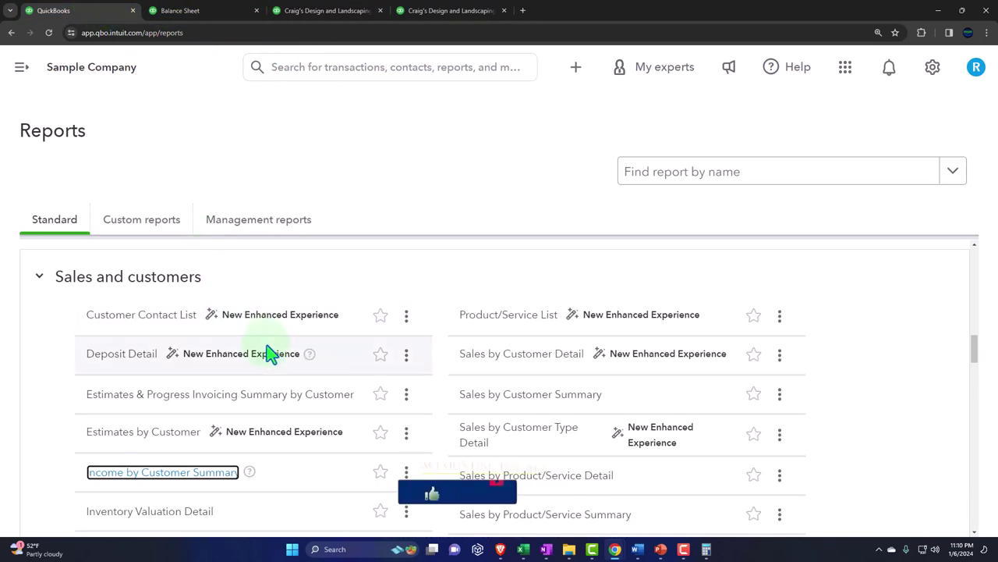
scroll(267, 352, down, 1)
scroll(268, 353, down, 1)
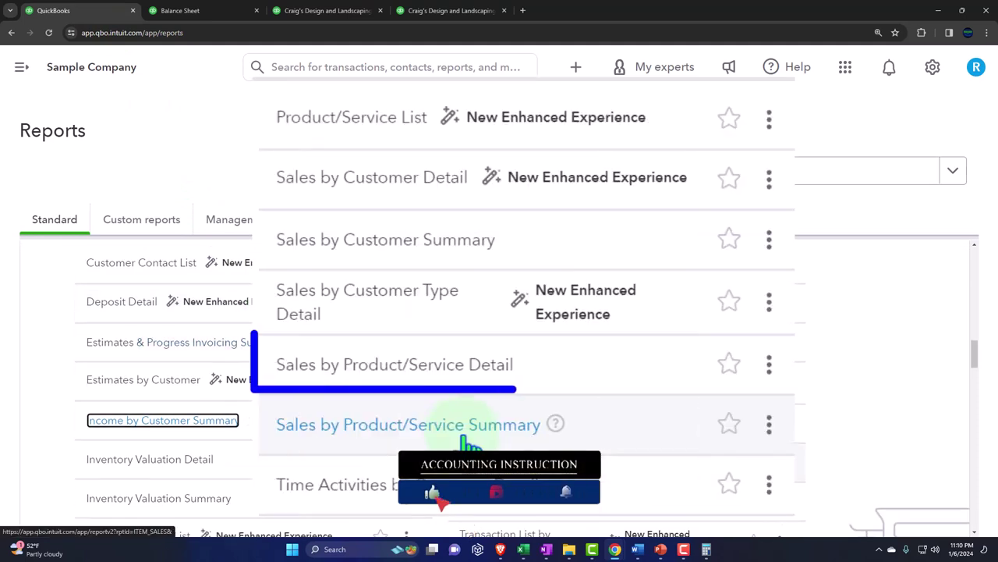
right_click(413, 368)
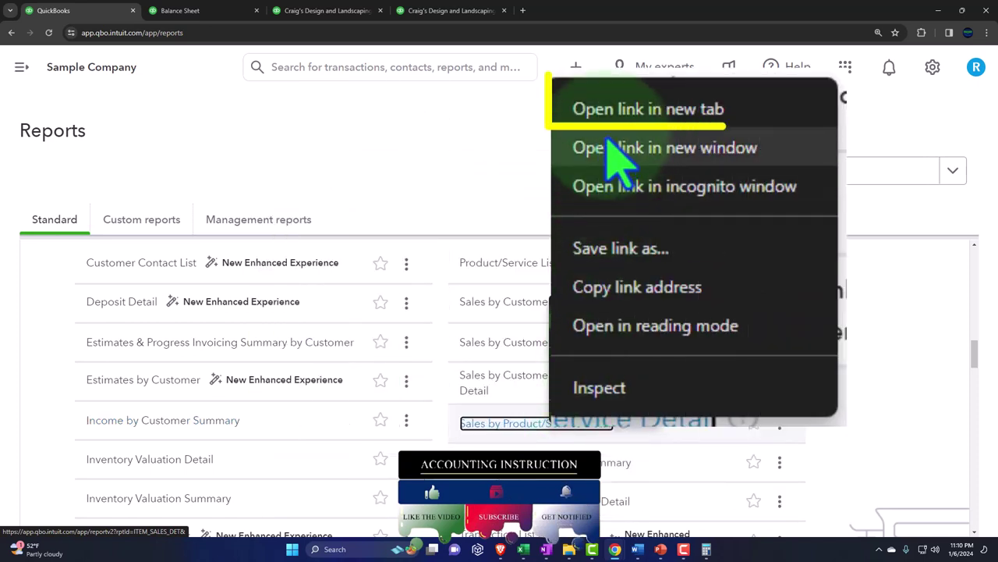
click(624, 110)
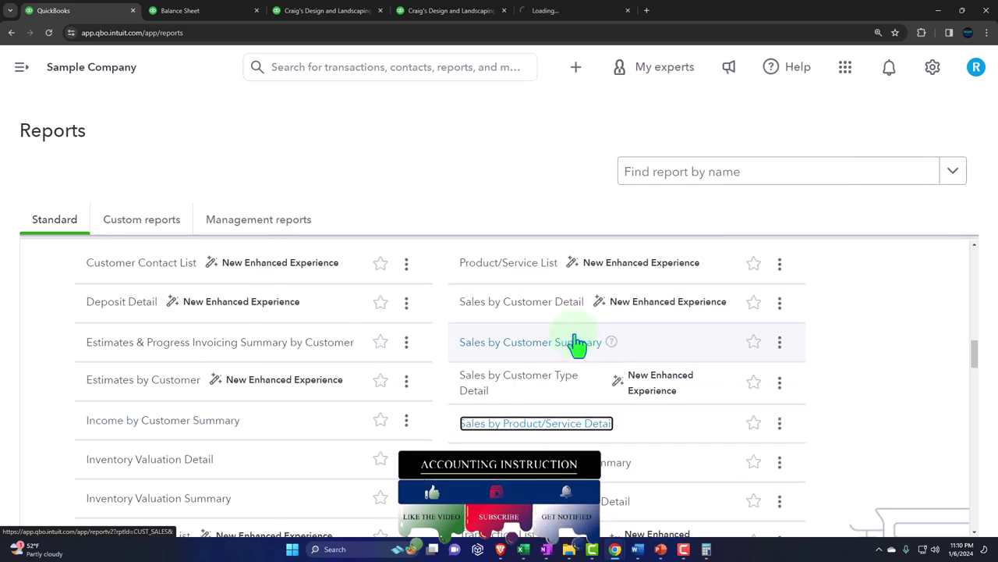
click(566, 17)
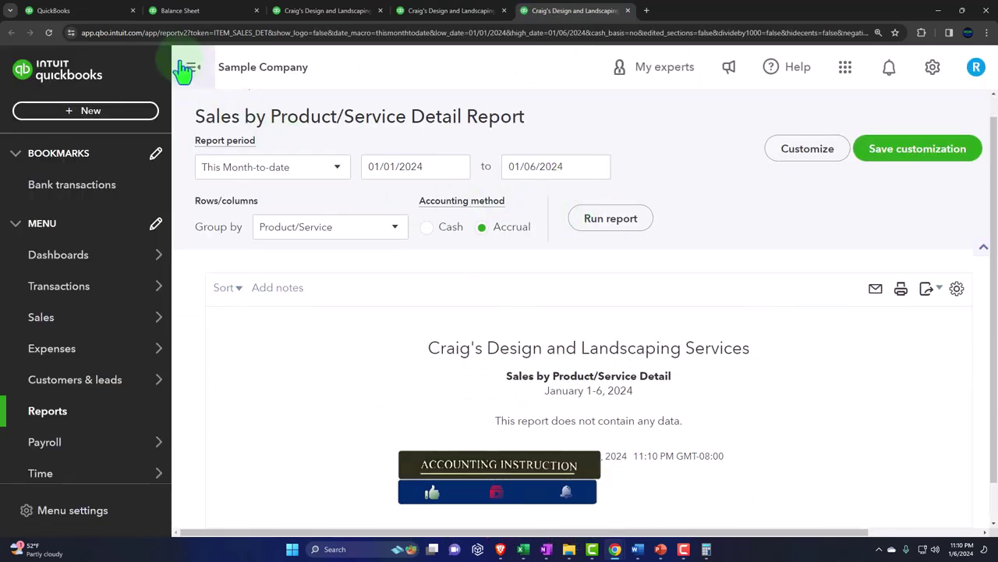
Hide the navigation sidebar and run the Sales by Product/Service Detail report for 01/01/2023 to 12/31/2023
click(190, 66)
click(265, 167)
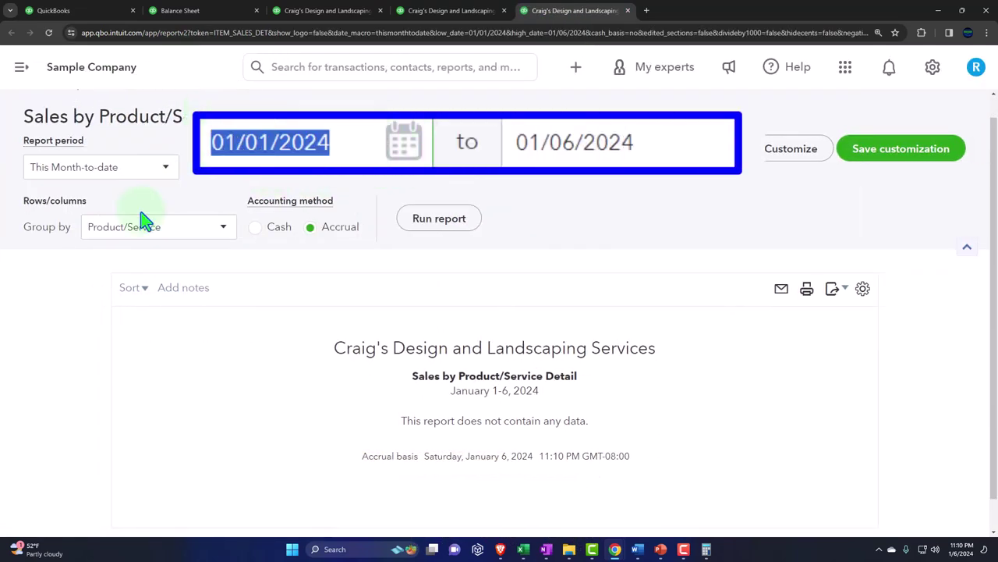
text(01/01/2023)
key(Tab)
text(123123)
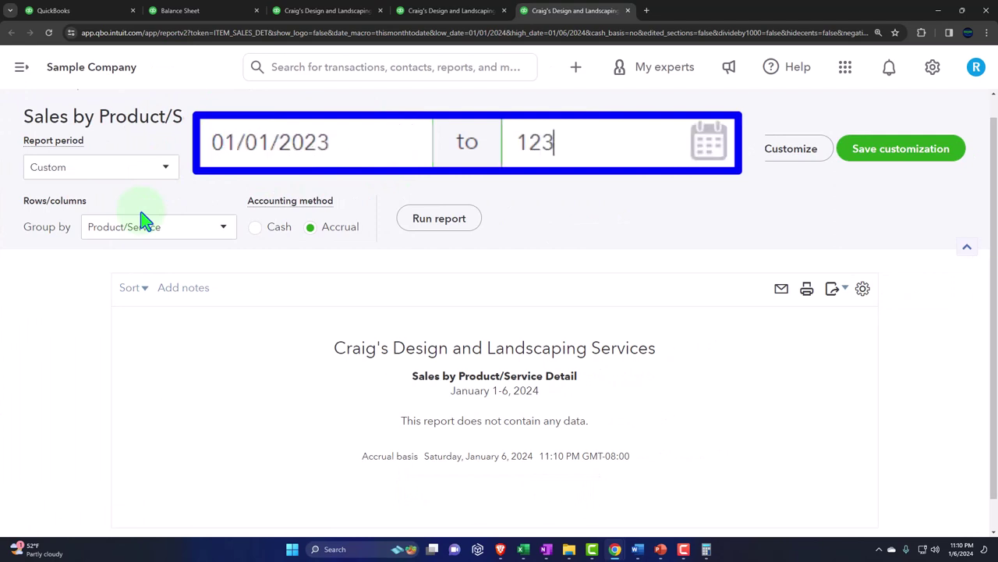
click(445, 230)
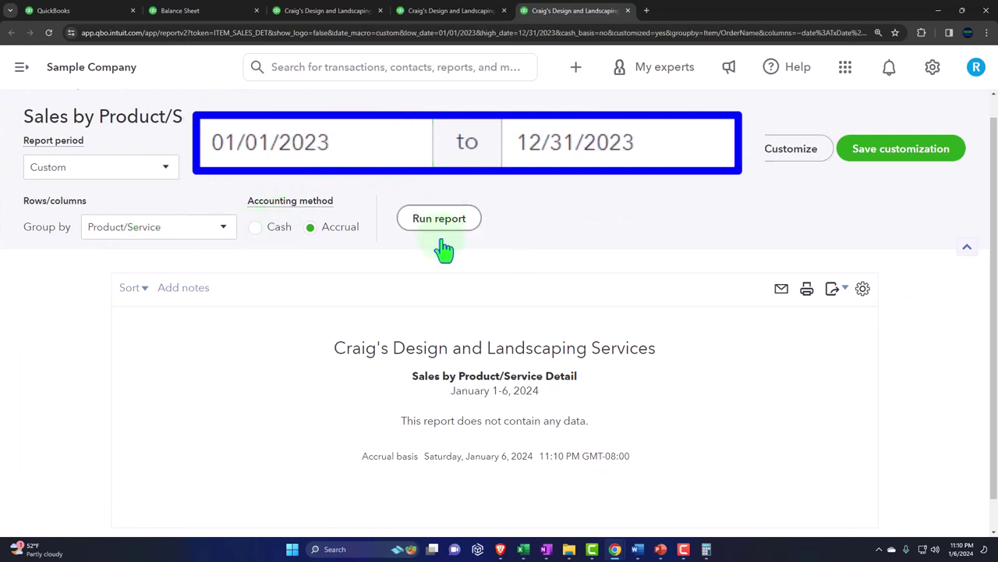
Review the transactions grouped by product and service in the Sales by Product/Service Detail report, through to its grand total
scroll(448, 285, down, 2)
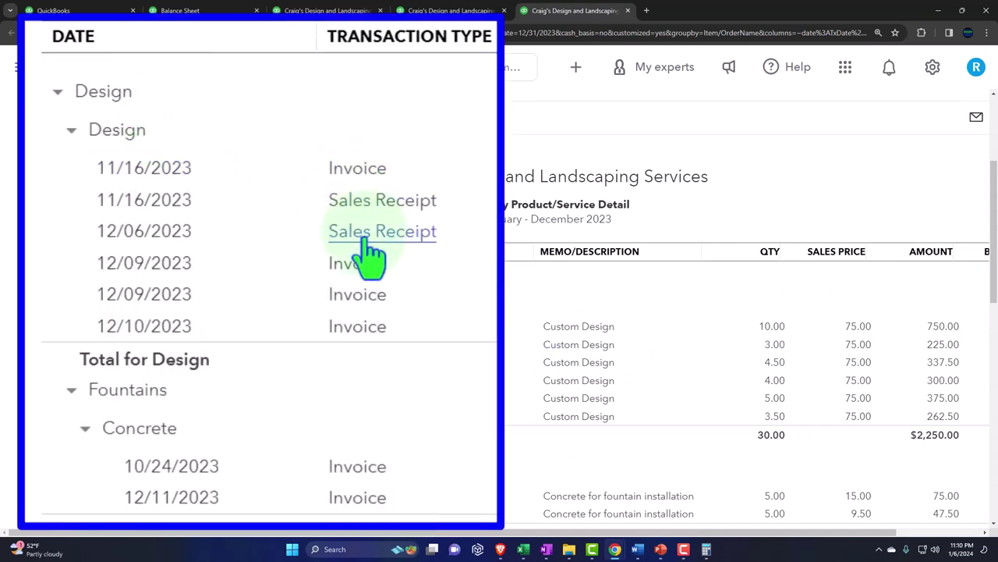
scroll(373, 308, down, 2)
scroll(373, 308, down, 5)
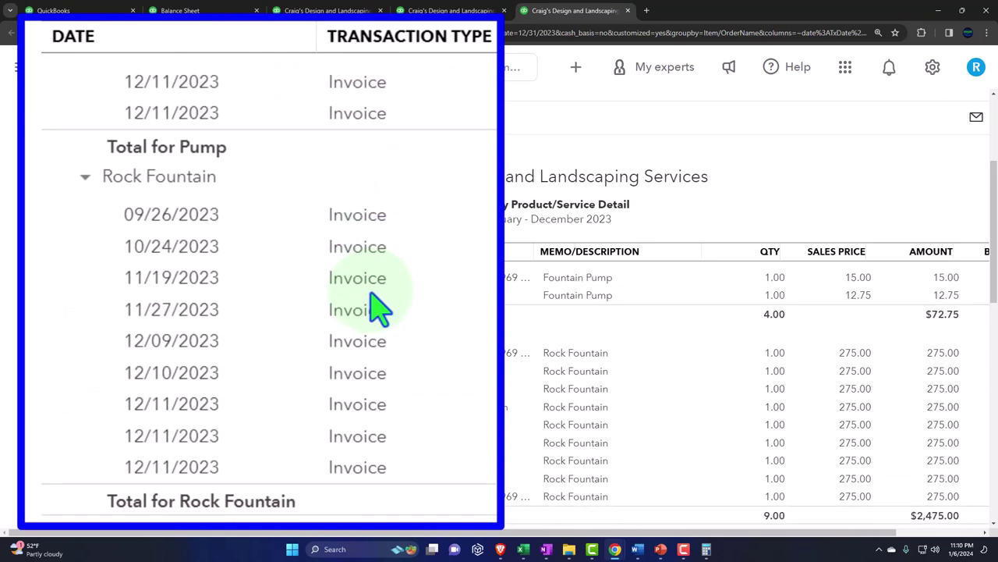
scroll(373, 308, down, 10)
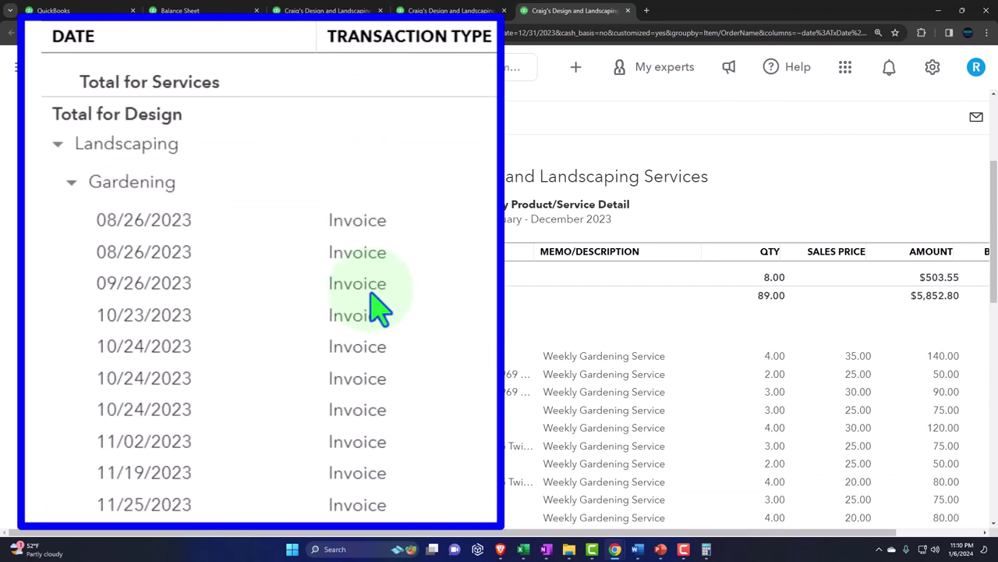
scroll(381, 308, down, 15)
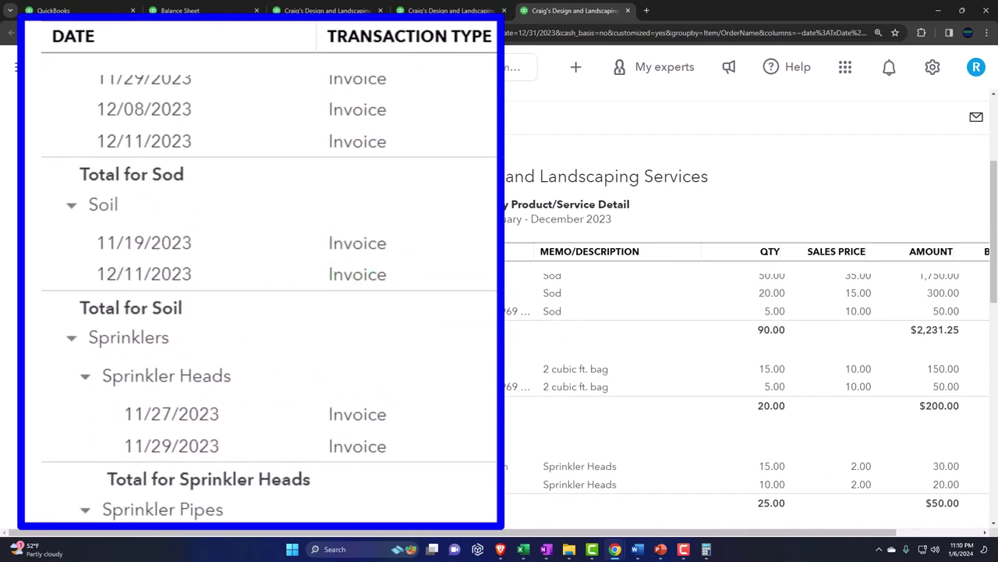
scroll(490, 441, down, 1)
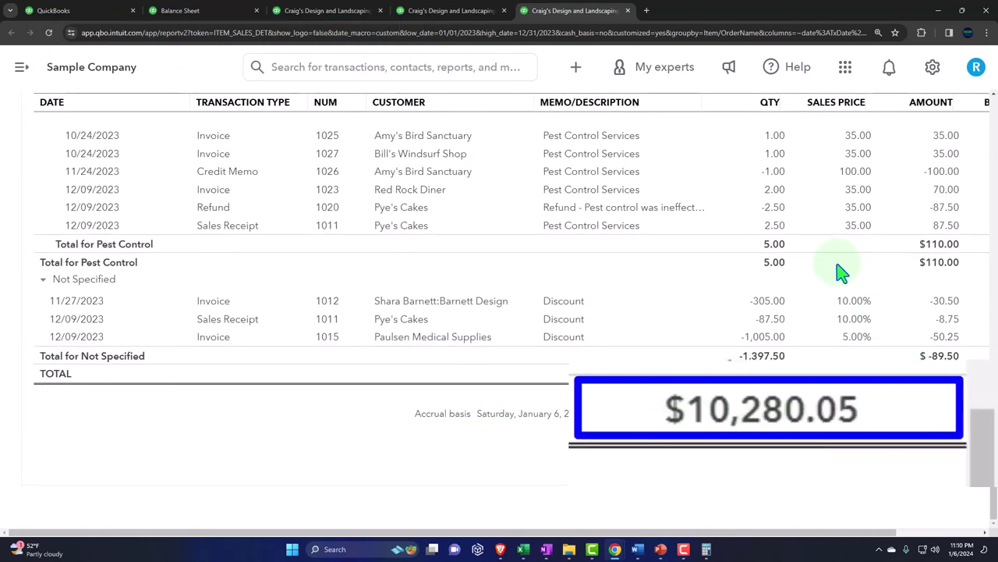
Return to the Profit and Loss report, review its income lines, and expand Cost of Goods Sold
click(336, 11)
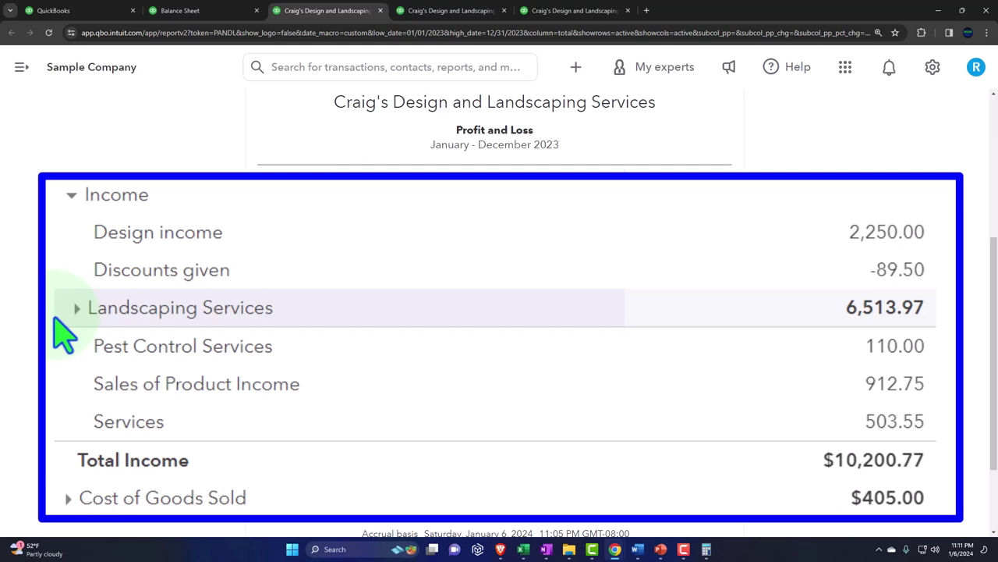
scroll(63, 331, down, 2)
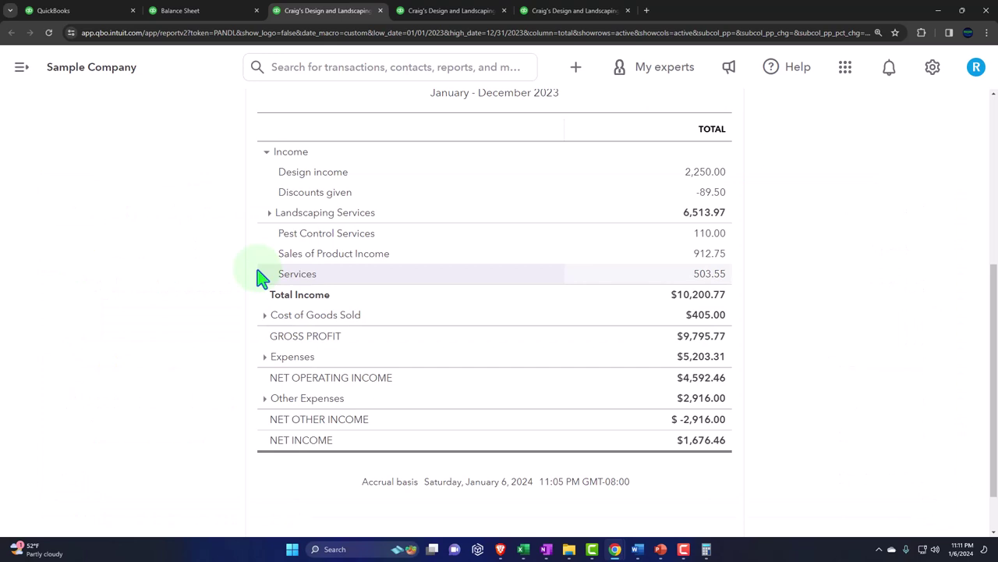
scroll(261, 277, up, 1)
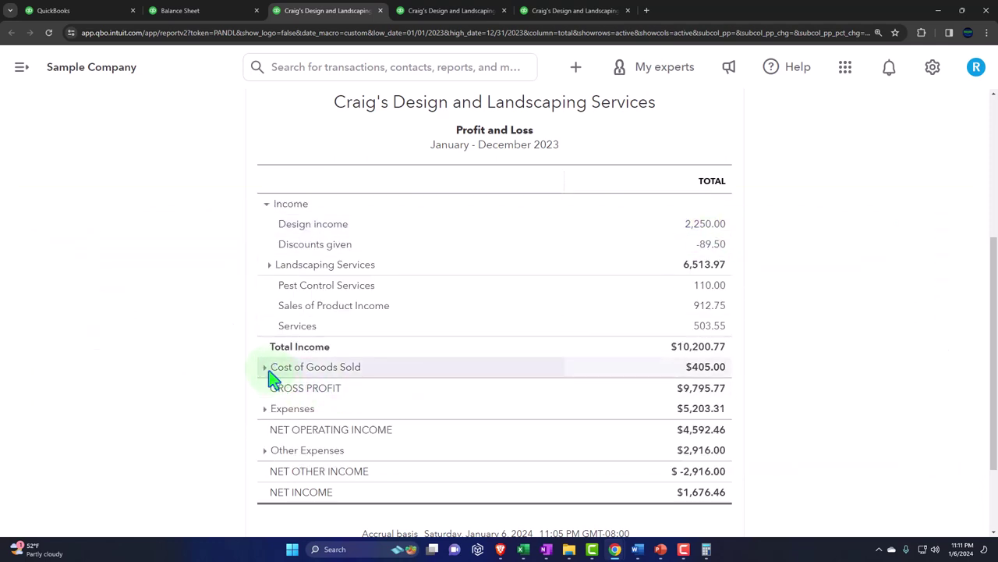
click(266, 367)
scroll(241, 374, down, 2)
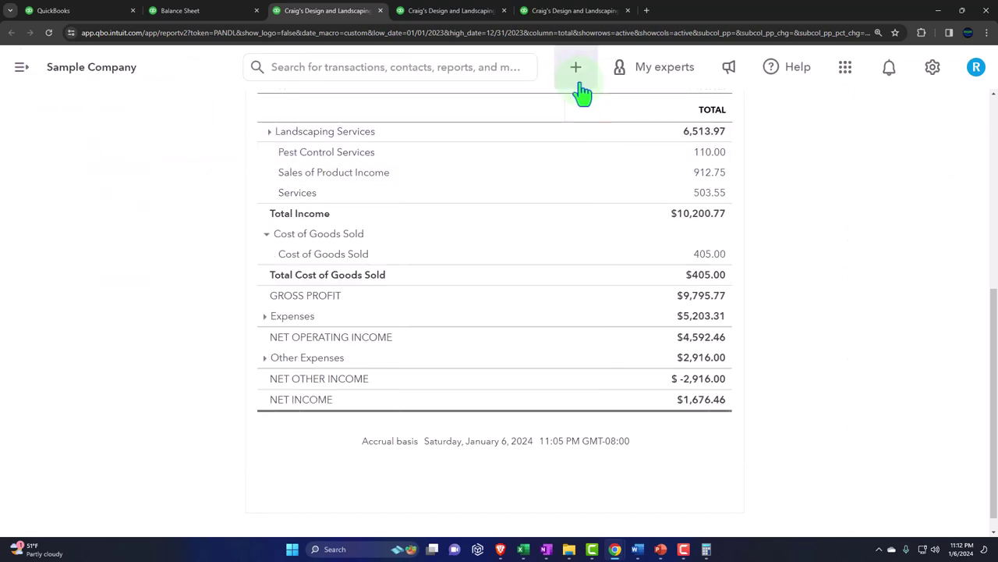
Examine the invoice and sales receipt entries among the creatable transaction forms, alongside the Cost of Goods Sold line
click(577, 68)
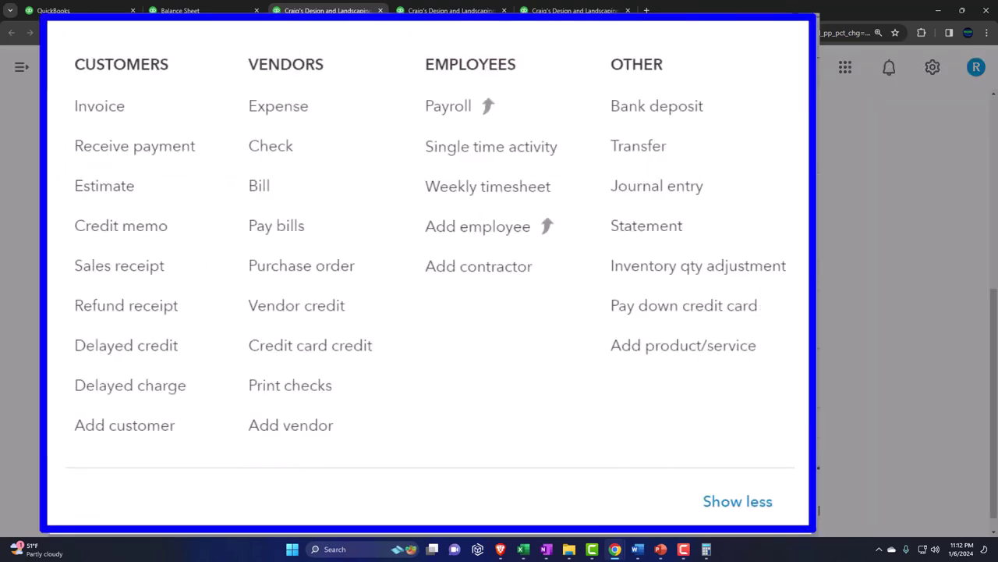
click(118, 113)
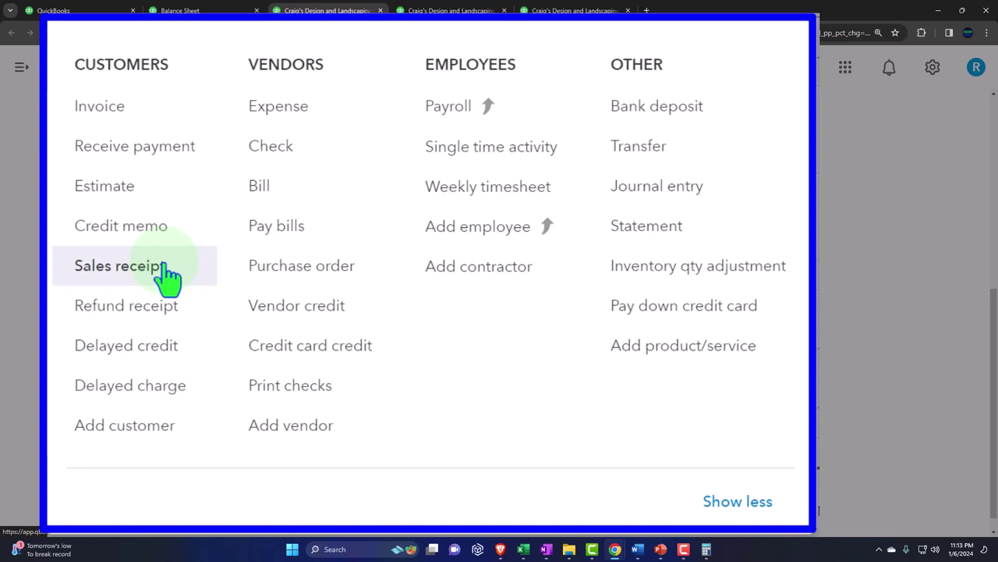
click(761, 257)
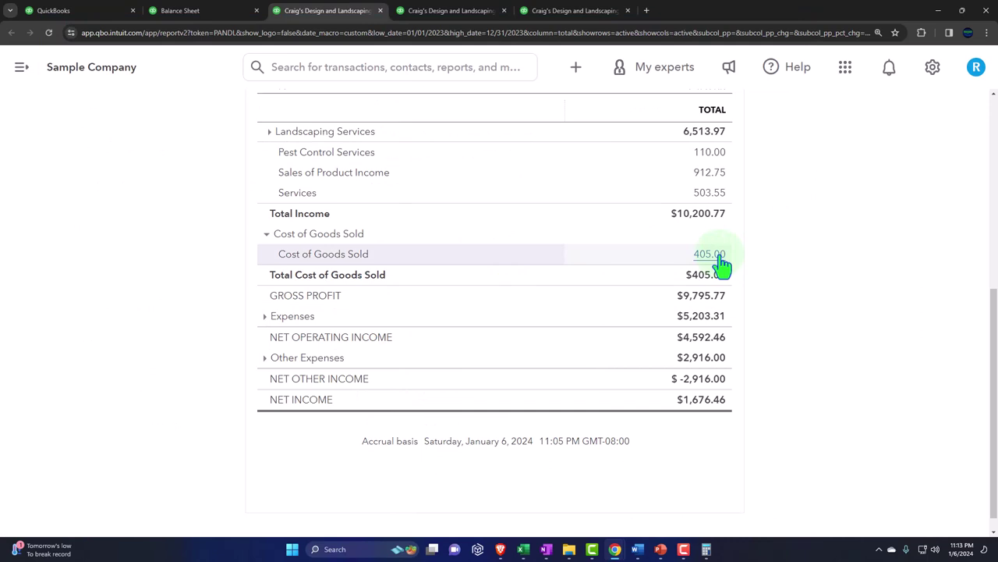
click(584, 70)
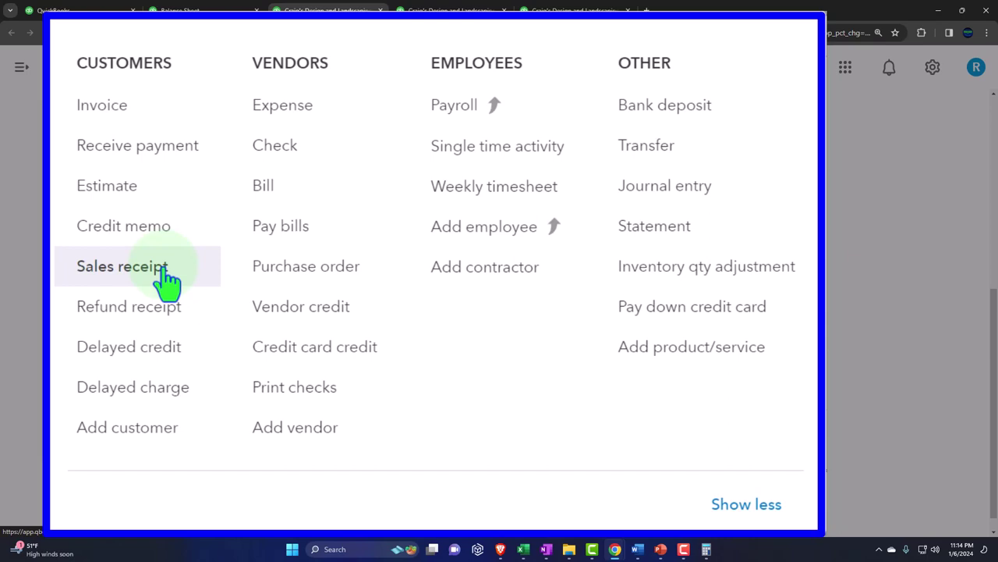
click(826, 243)
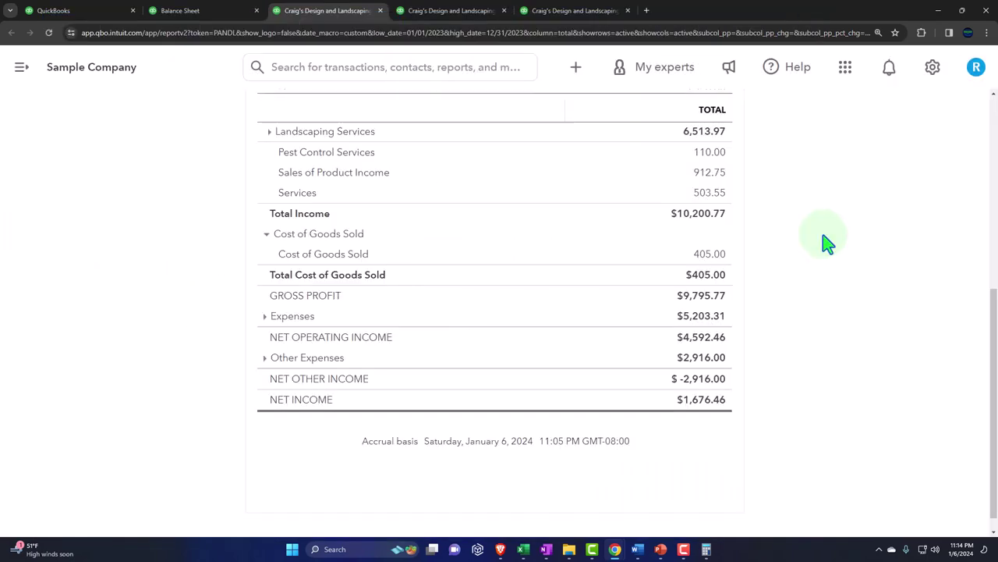
Check the current assets on the Balance Sheet against the Profit and Loss report, and return to the latter
scroll(824, 242, up, 1)
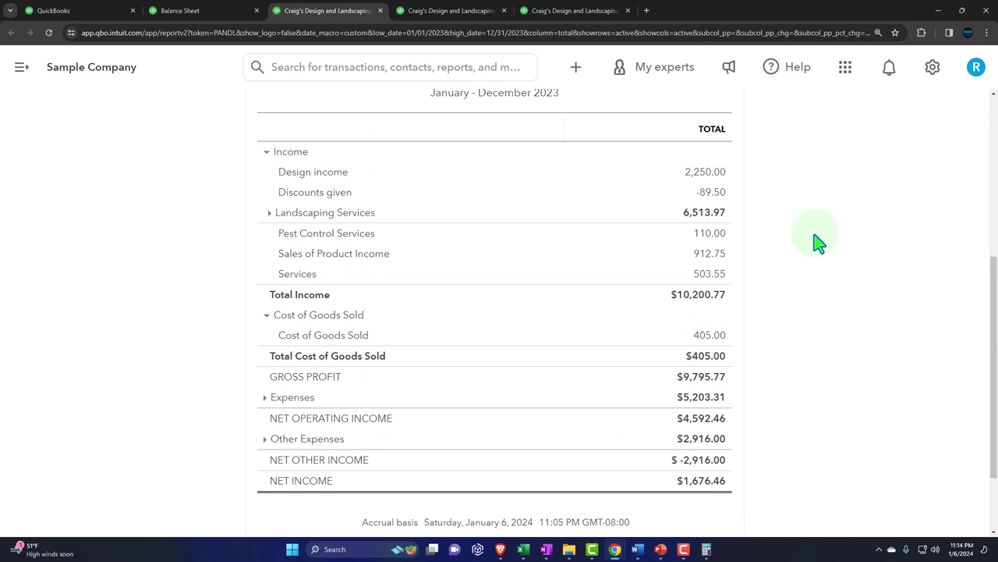
click(221, 13)
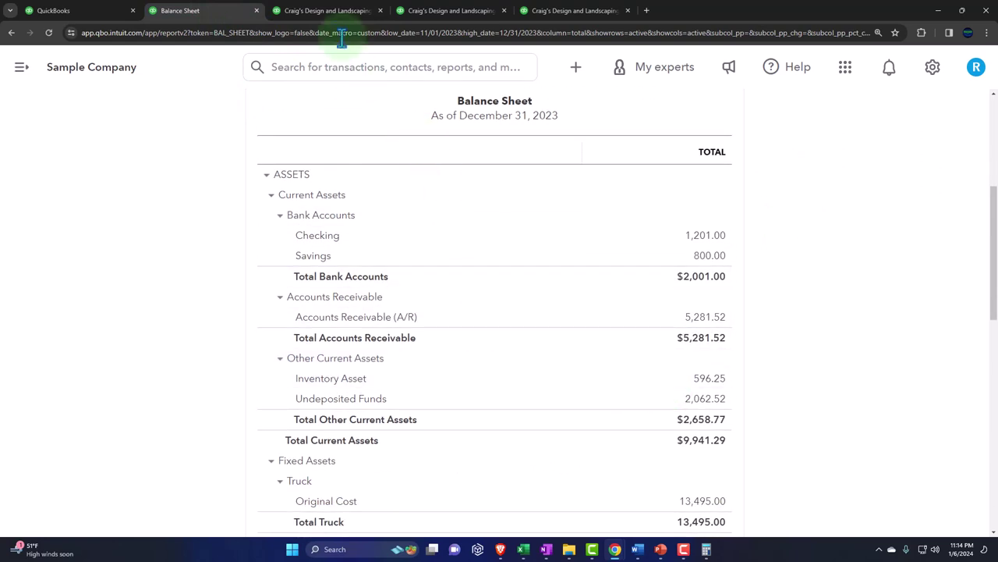
click(327, 13)
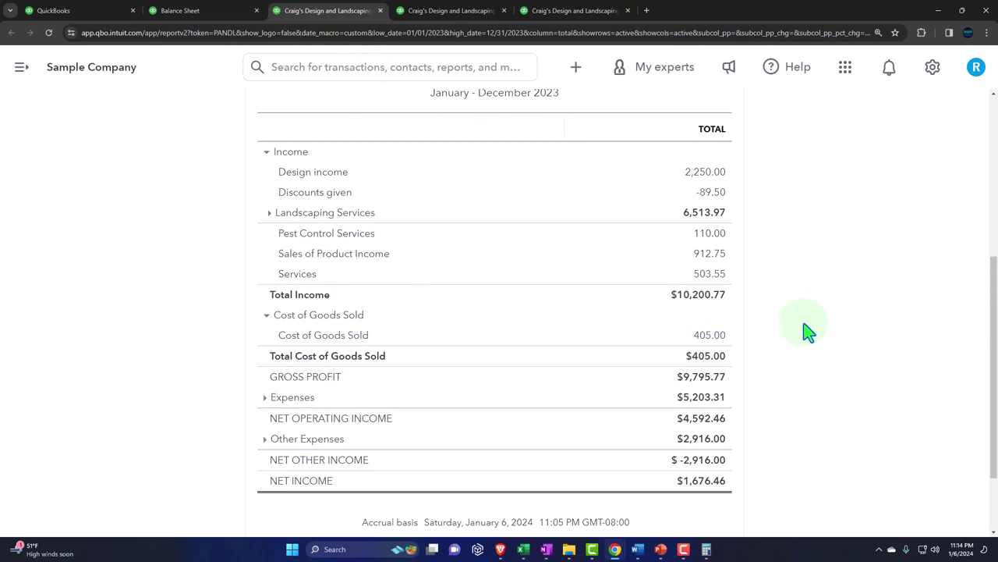
Expand the Expenses section of the Profit and Loss report and review its expense accounts
scroll(807, 332, down, 2)
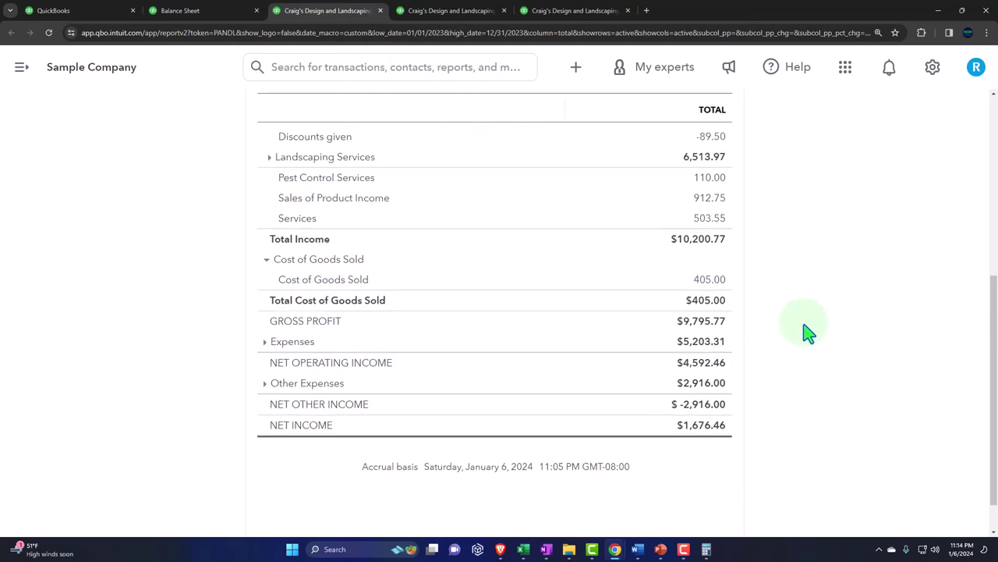
click(266, 316)
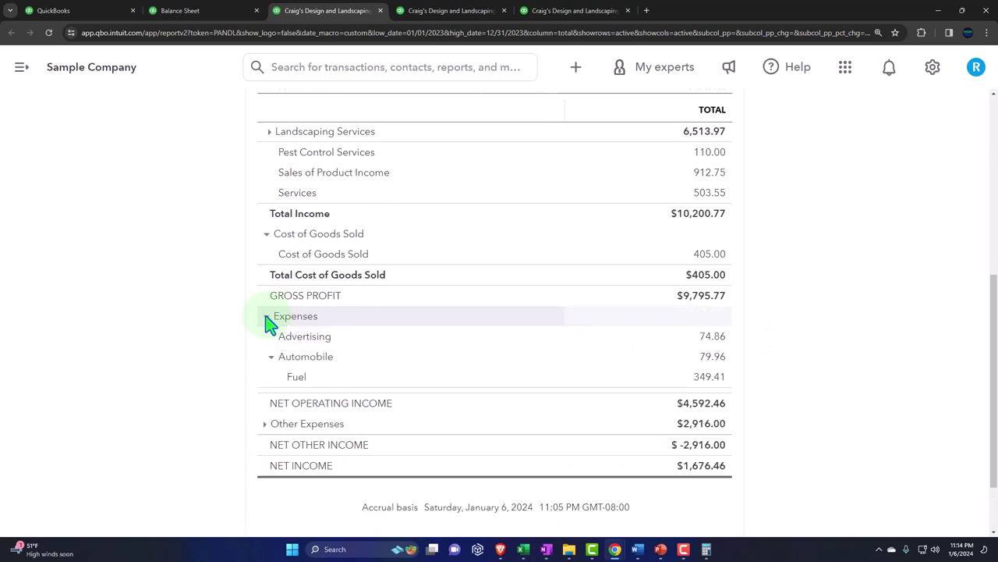
scroll(266, 320, down, 1)
scroll(267, 326, down, 3)
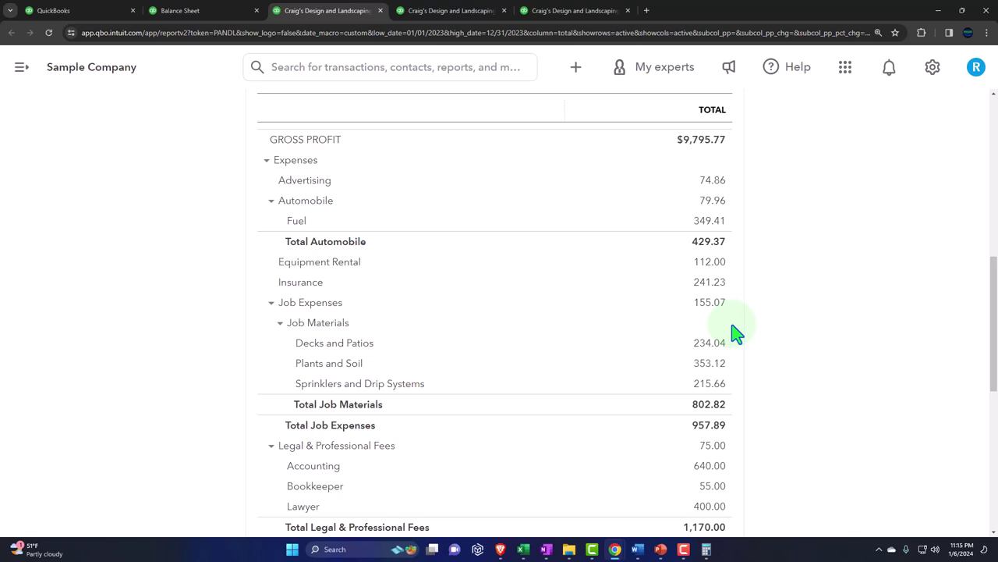
Leave the Reports list for the Chart of accounts under Transactions and hide the navigation sidebar
click(90, 13)
click(22, 67)
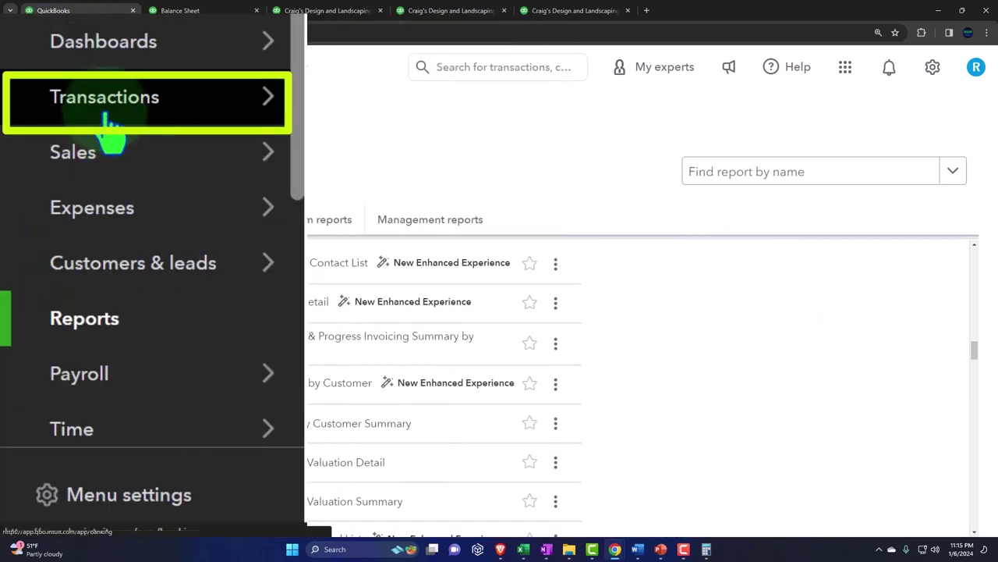
click(108, 117)
click(697, 165)
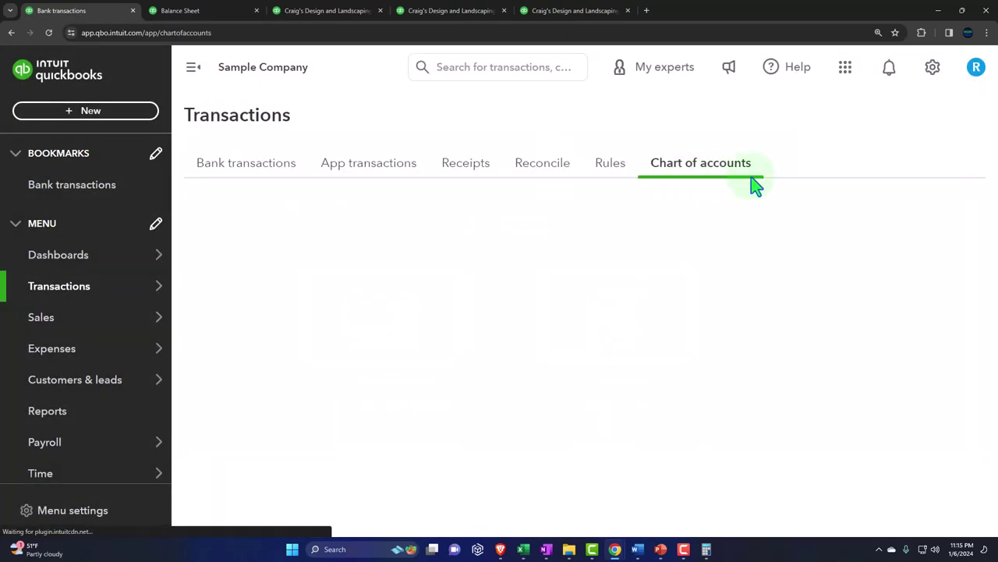
click(193, 67)
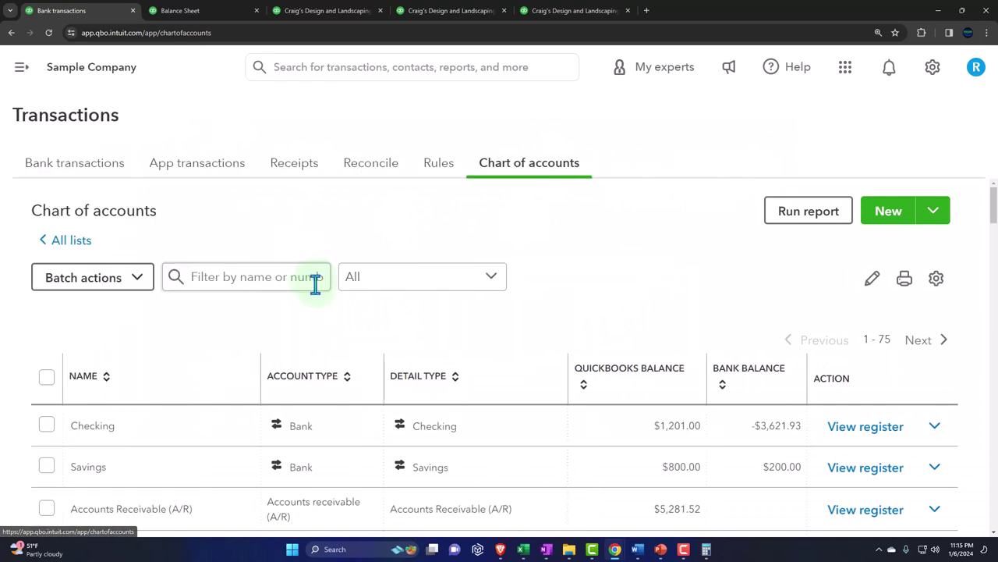
Review the Chart of accounts down to the expense accounts, including the actions available for Meals and Entertainment
key(ctrl+minus)
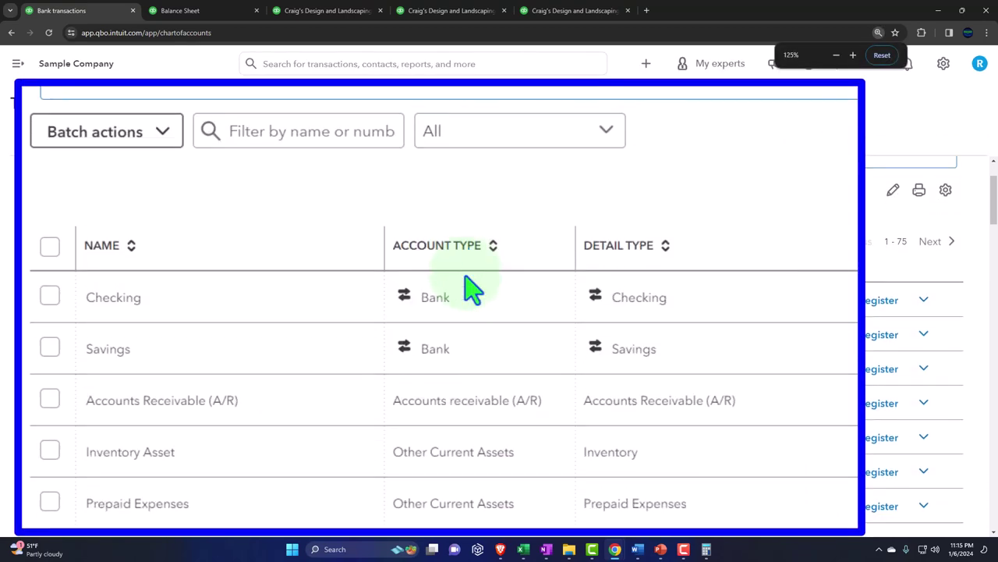
scroll(501, 380, down, 10)
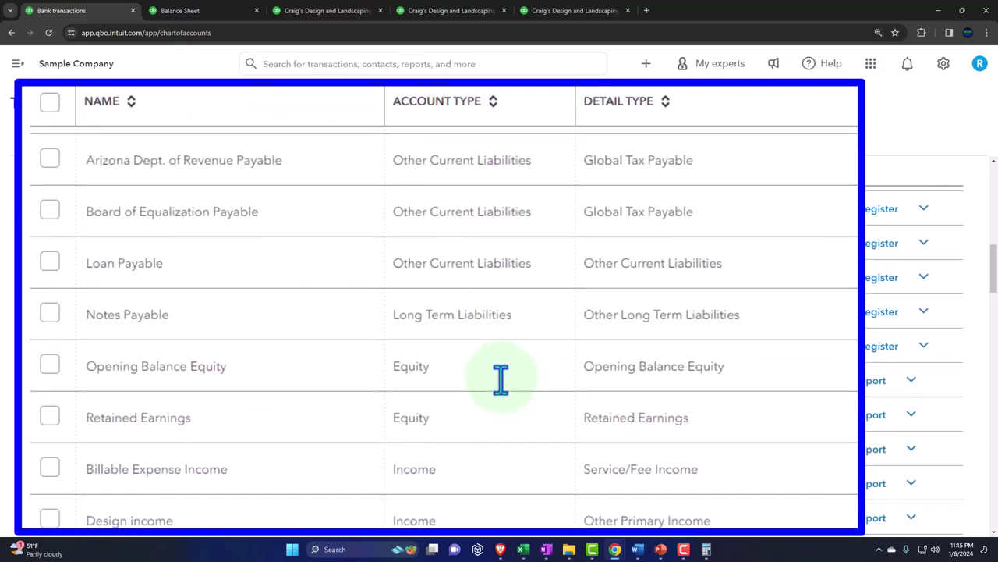
scroll(500, 380, down, 10)
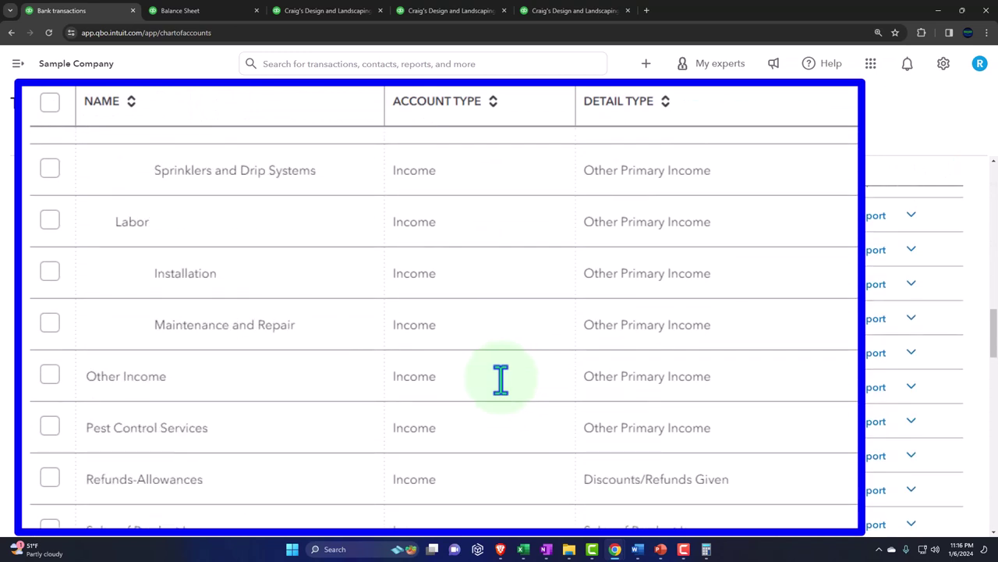
scroll(500, 380, down, 7)
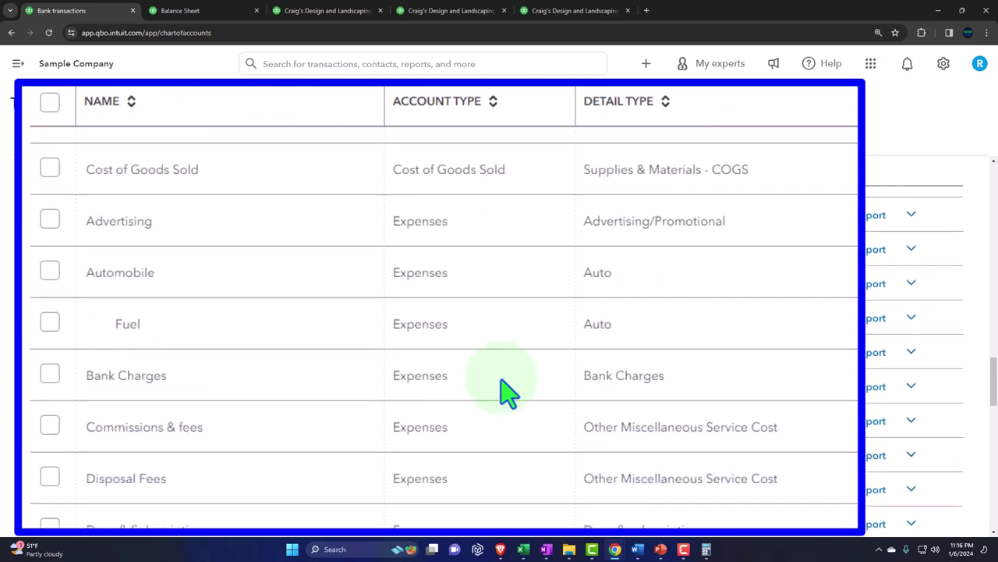
scroll(505, 392, down, 4)
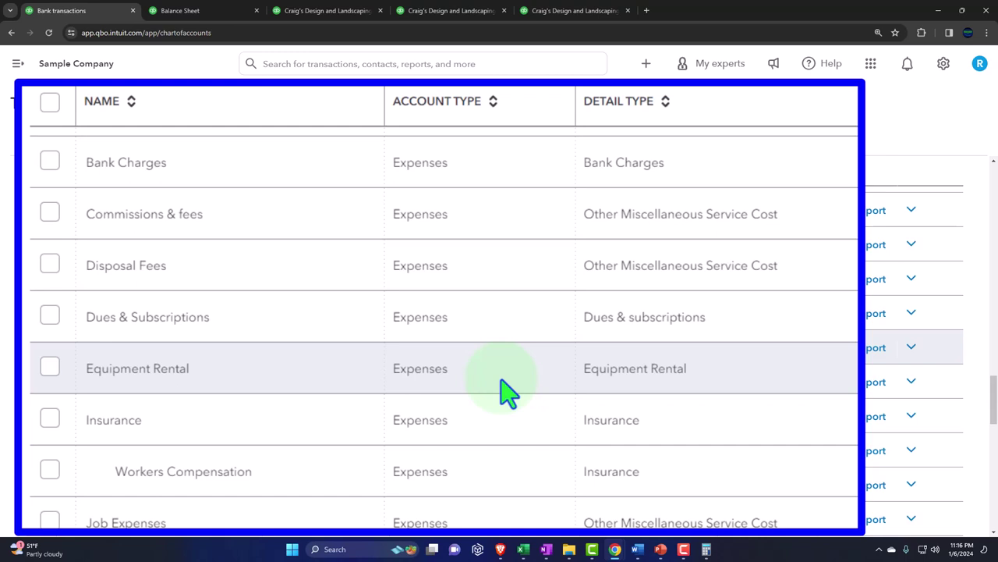
scroll(505, 390, down, 5)
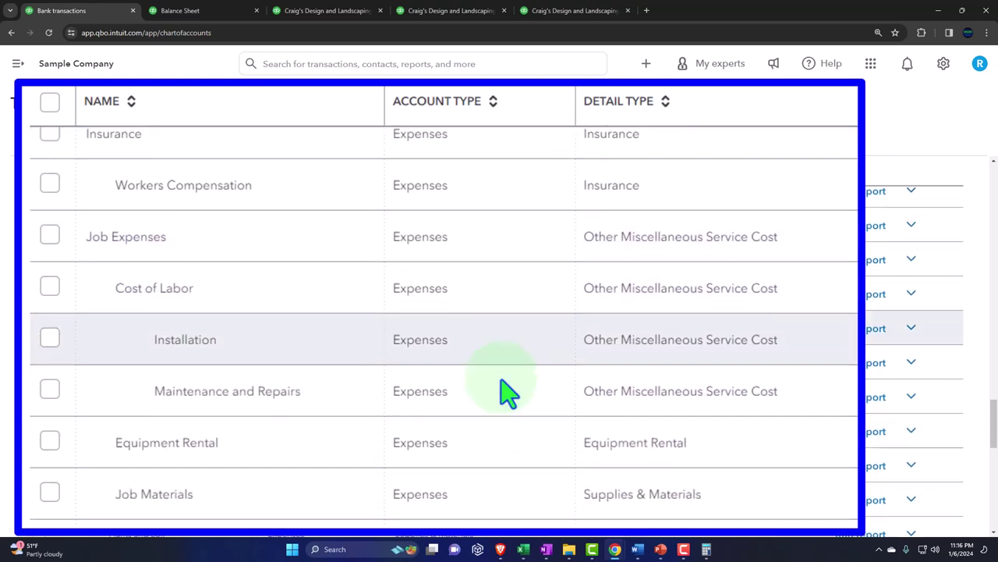
scroll(505, 390, down, 3)
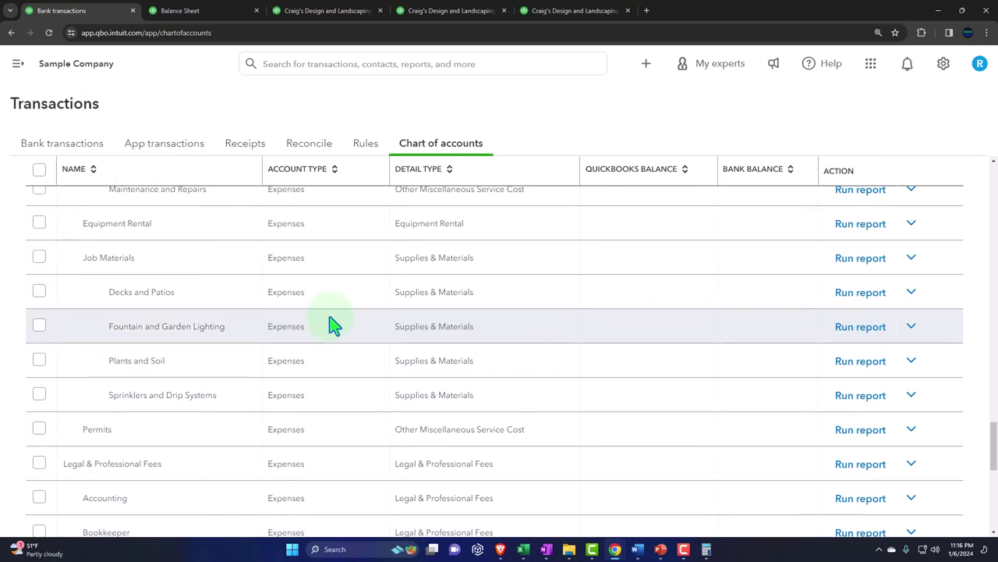
scroll(331, 322, down, 10)
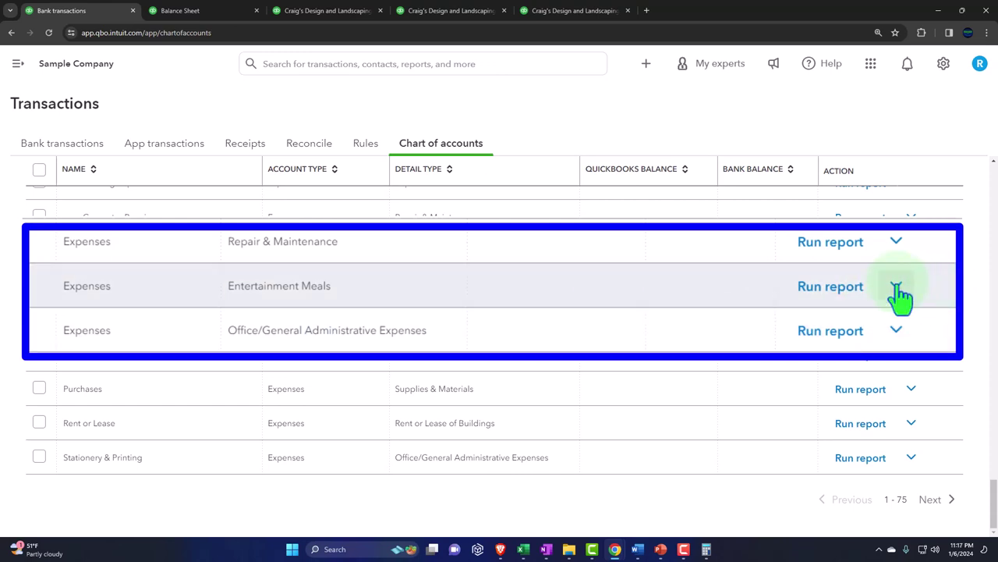
click(897, 287)
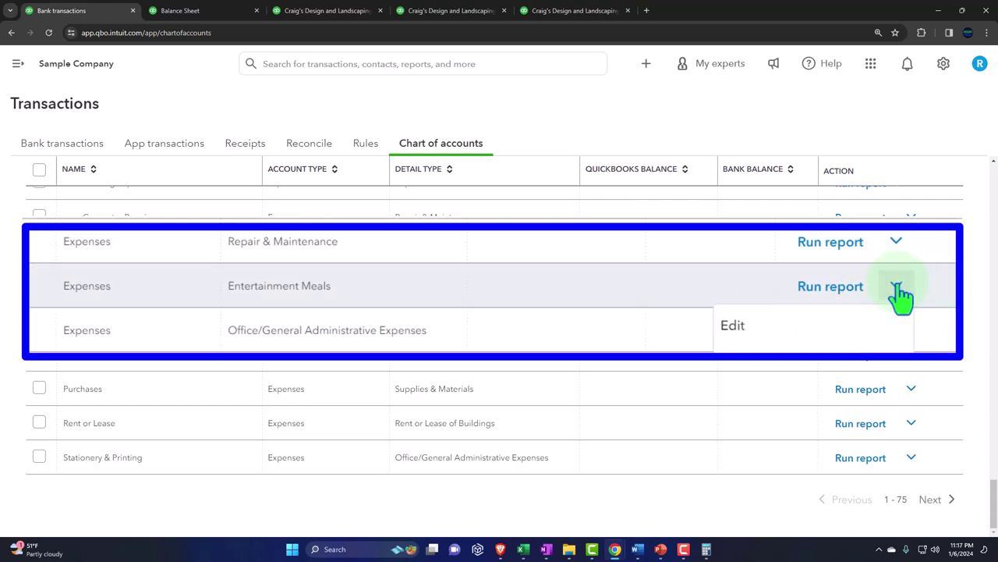
click(645, 521)
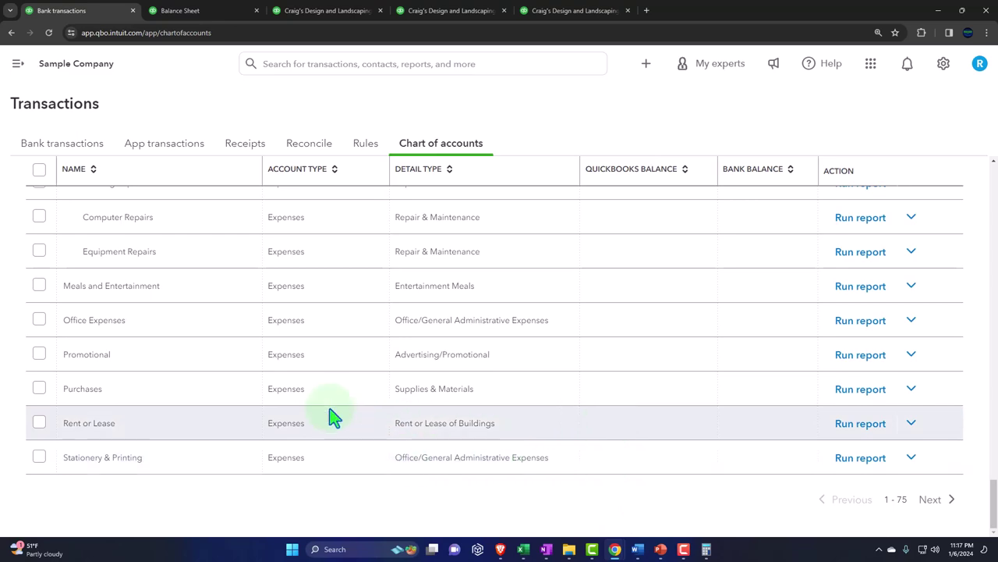
Open the bank transactions, dismiss the bank connection message, and examine the suggested matches for the Checking account
click(90, 152)
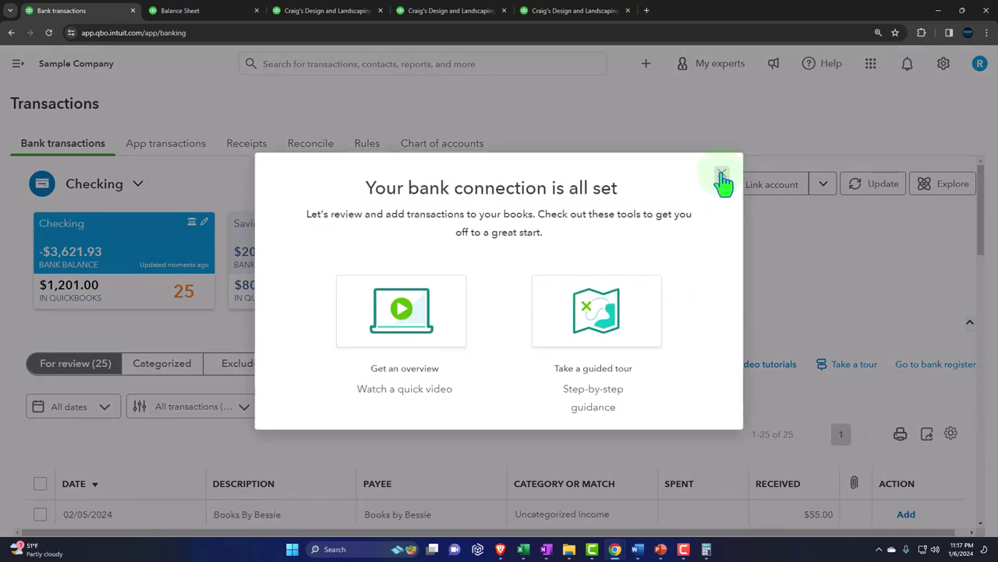
click(723, 173)
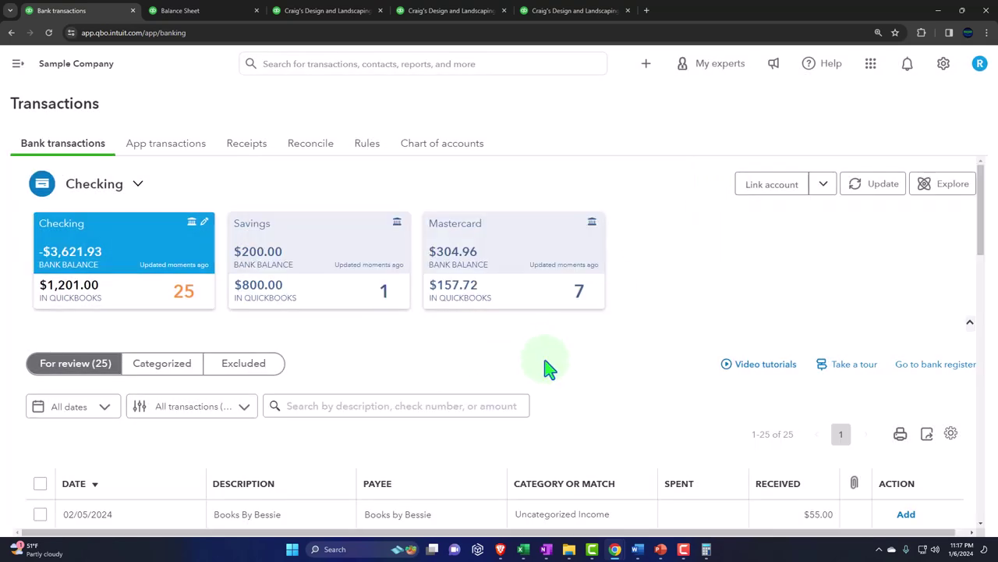
scroll(546, 368, down, 5)
scroll(544, 376, down, 3)
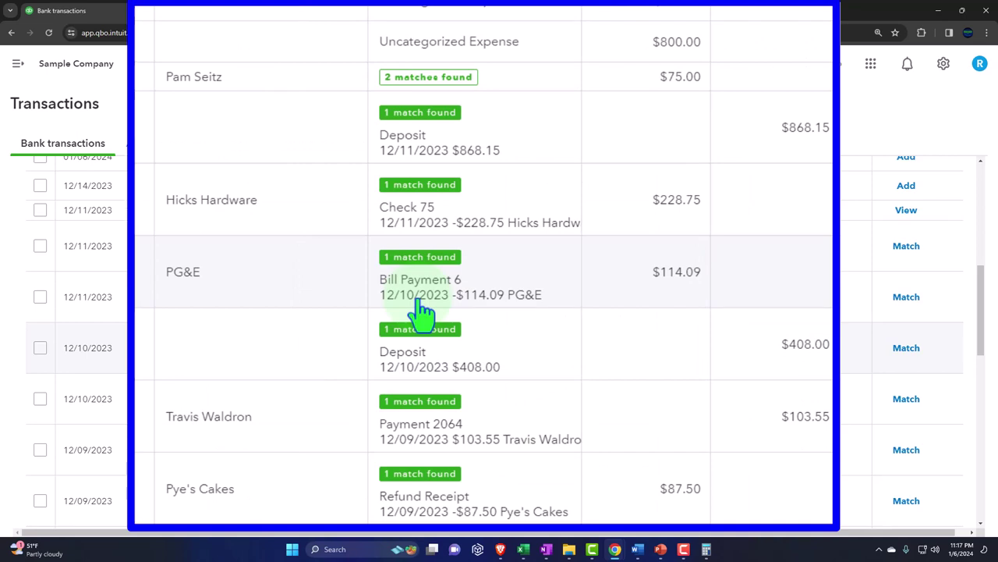
scroll(421, 312, down, 3)
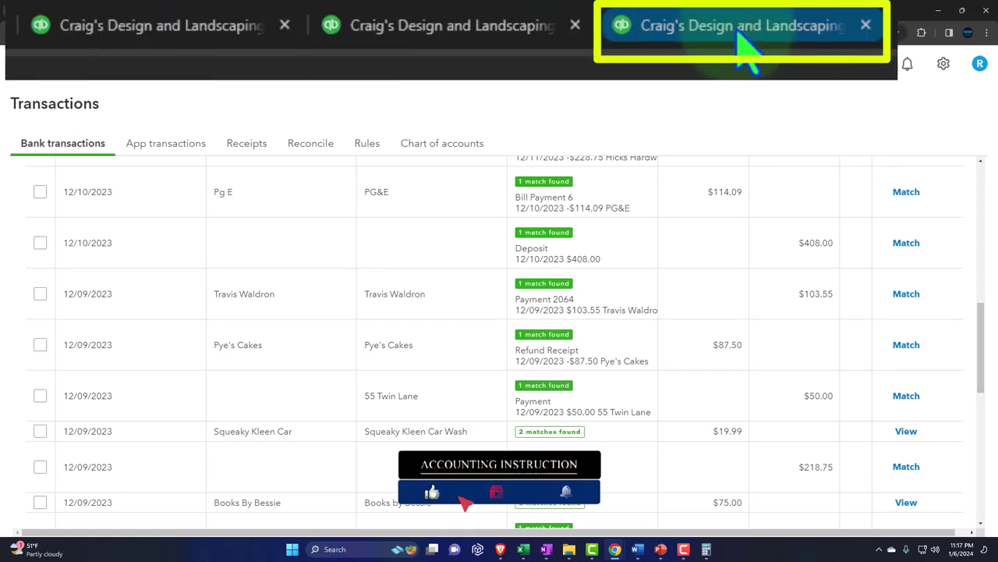
Return to the Profit and Loss report, enlarge the page, and collapse and re-expand its Expenses section
click(575, 10)
click(331, 10)
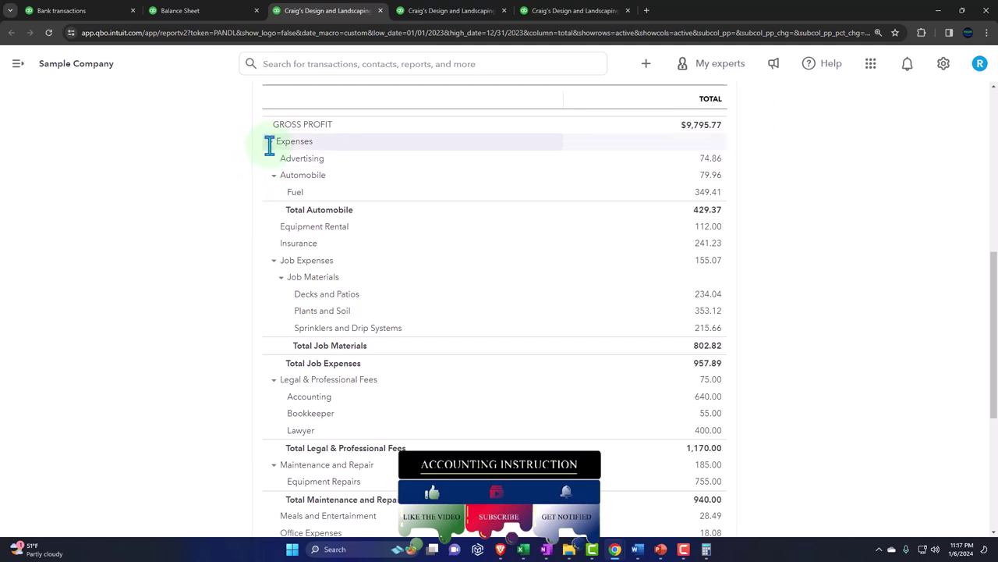
key(ctrl+plus)
key(ctrl+plus)
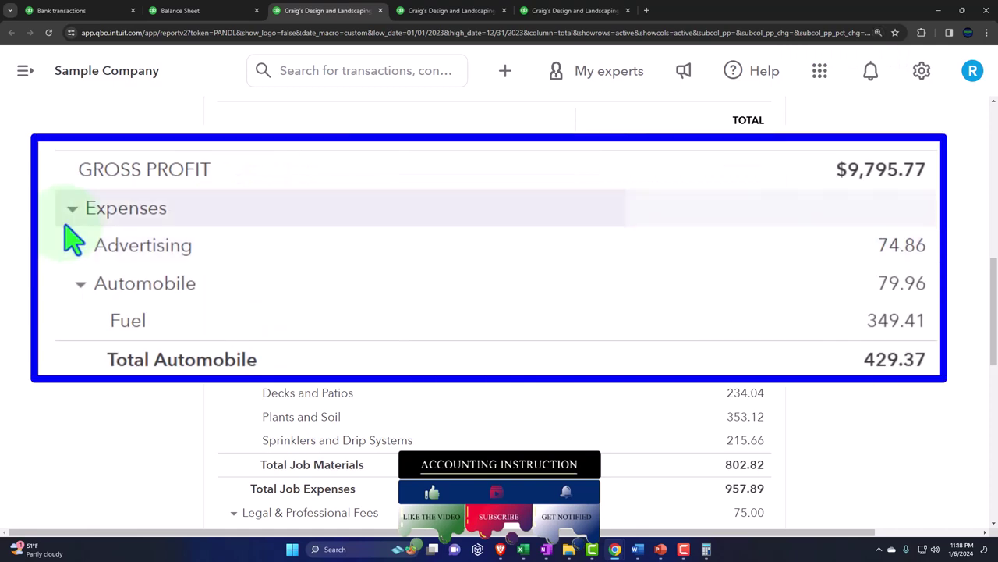
click(228, 181)
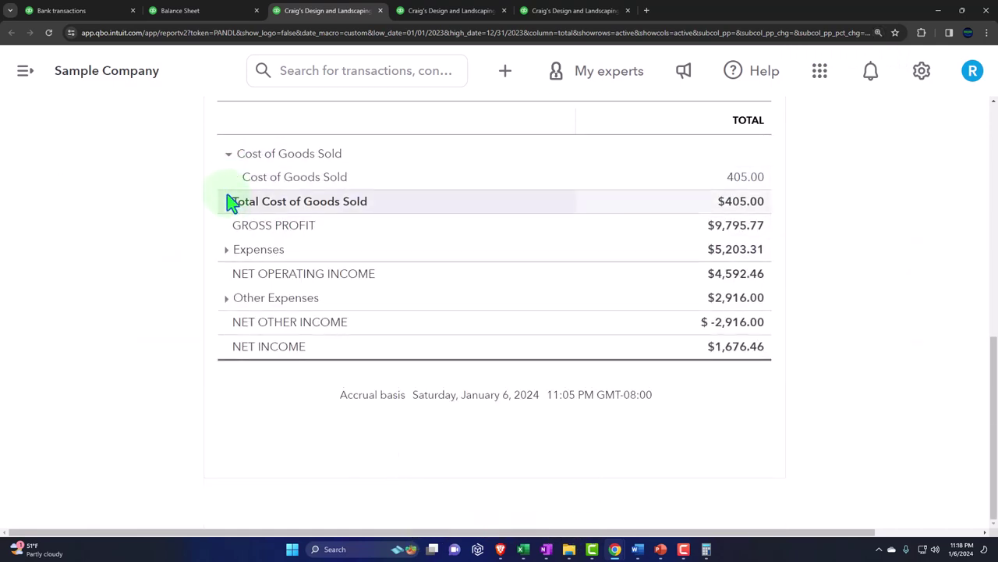
click(227, 254)
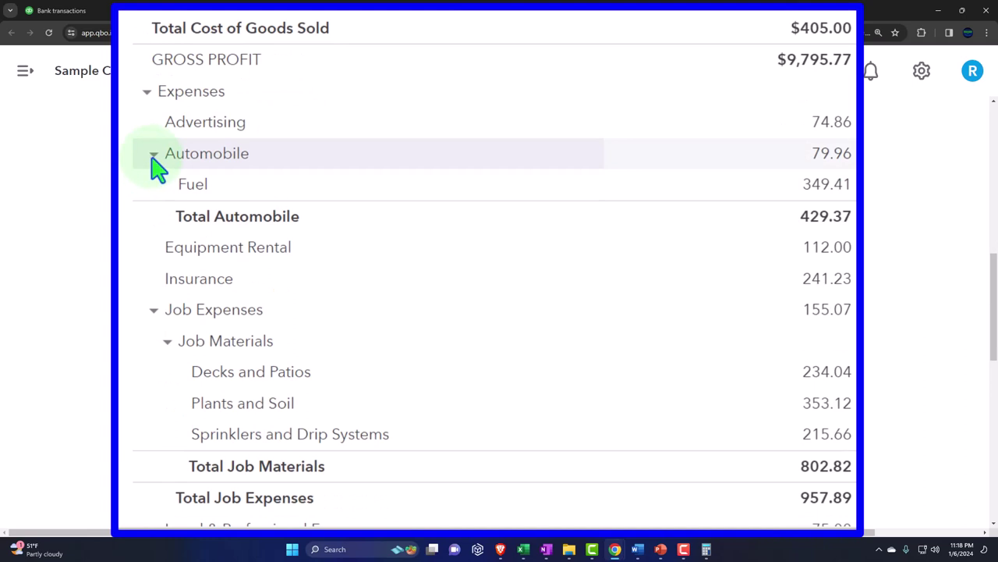
Collapse and re-expand the Job Expenses group and its Job Materials subgroup in the Profit and Loss report
click(153, 310)
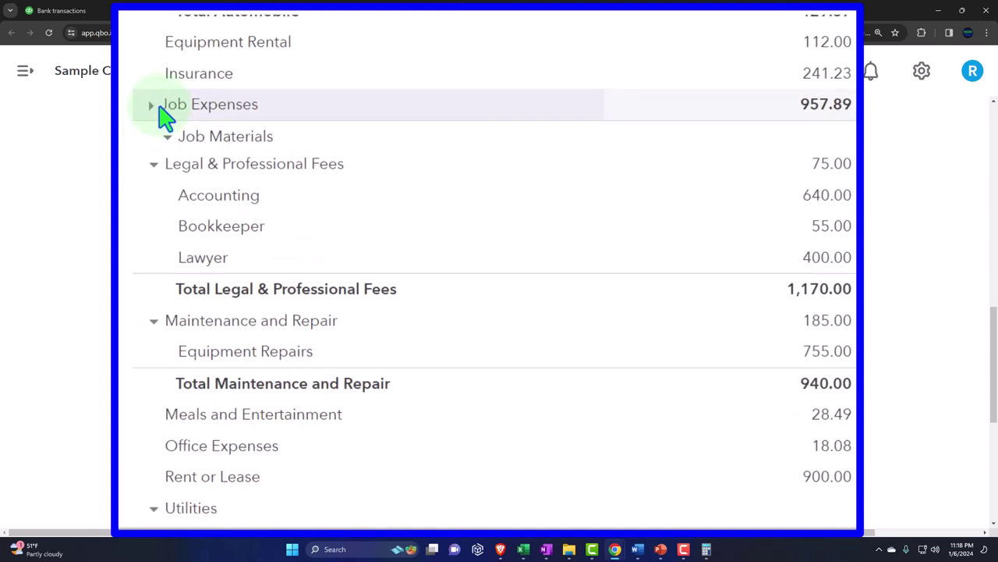
click(152, 105)
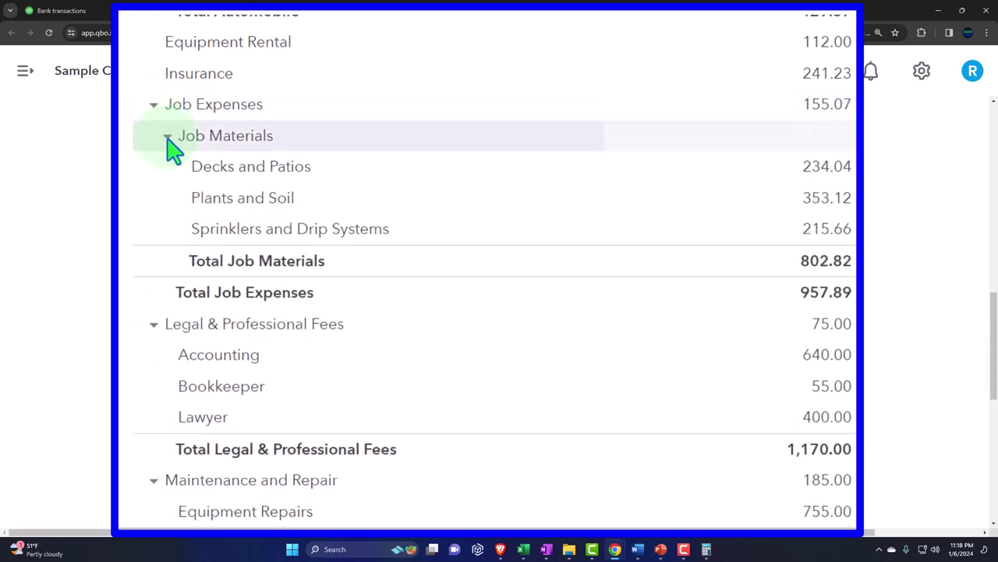
click(168, 137)
click(168, 137)
Review the Profit and Loss report's accounts from Income and Cost of Goods Sold through the expense groups and Net Income
scroll(172, 152, down, 5)
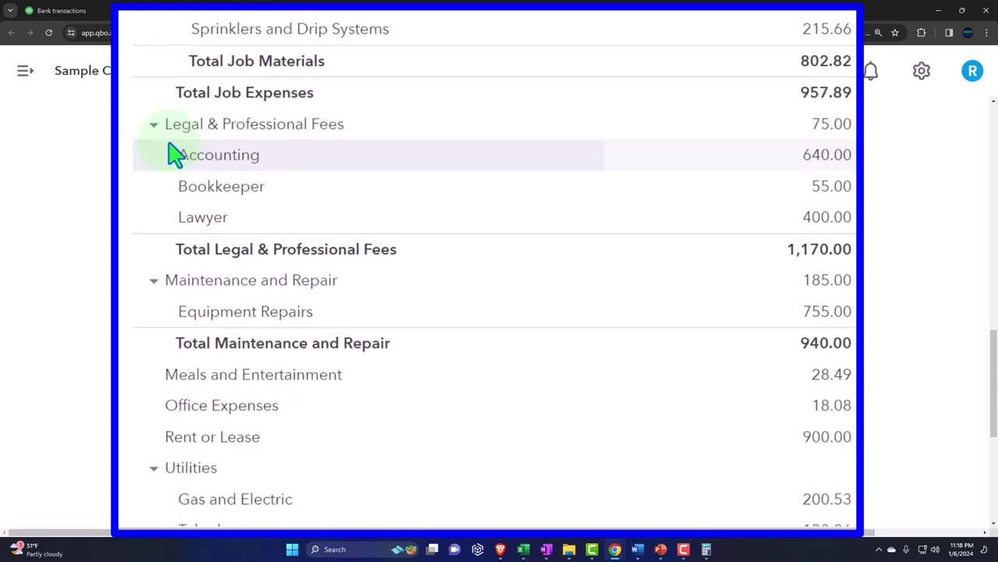
scroll(172, 152, down, 2)
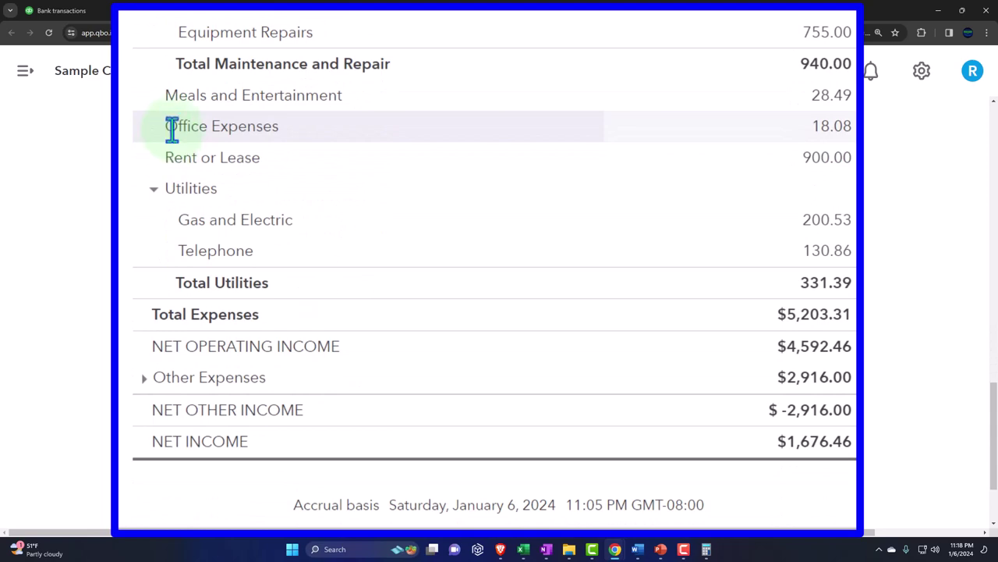
scroll(172, 144, up, 7)
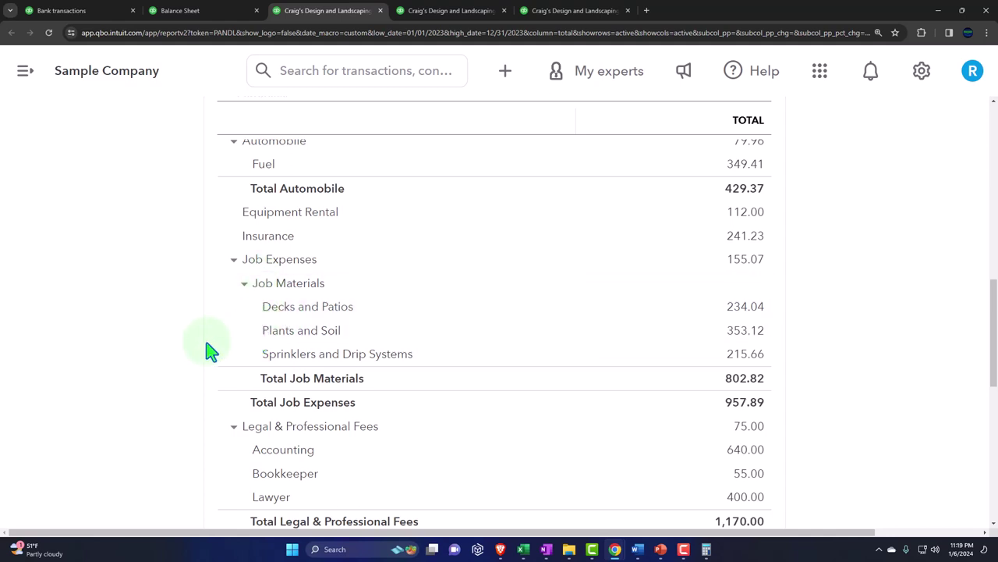
scroll(209, 351, up, 1)
scroll(209, 351, up, 10)
scroll(207, 350, down, 2)
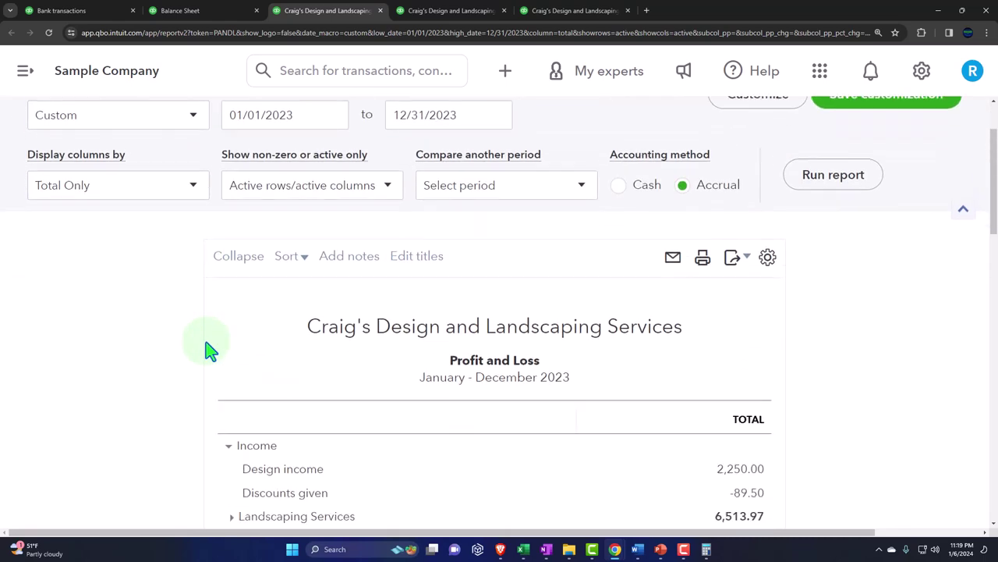
scroll(212, 295, down, 5)
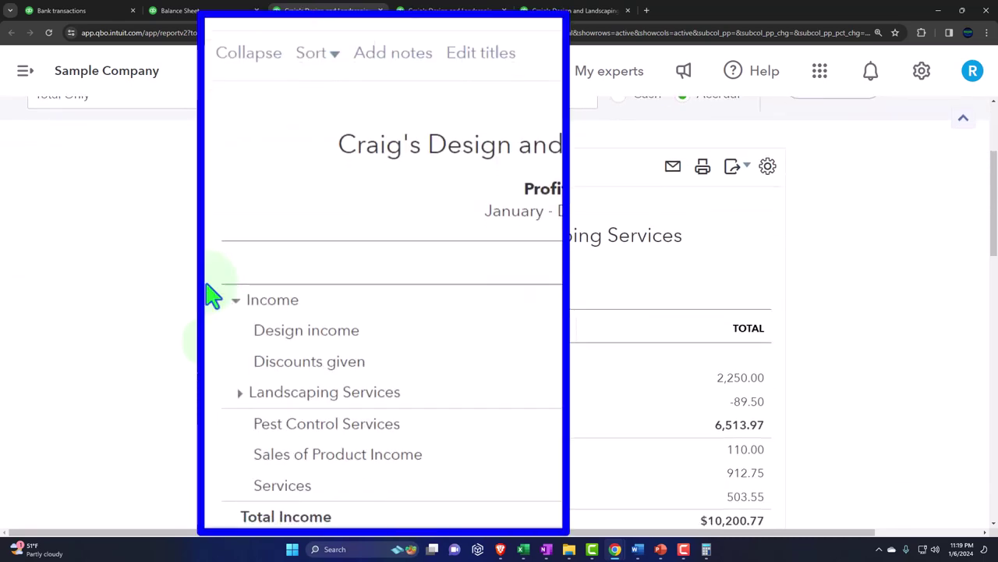
scroll(217, 269, down, 8)
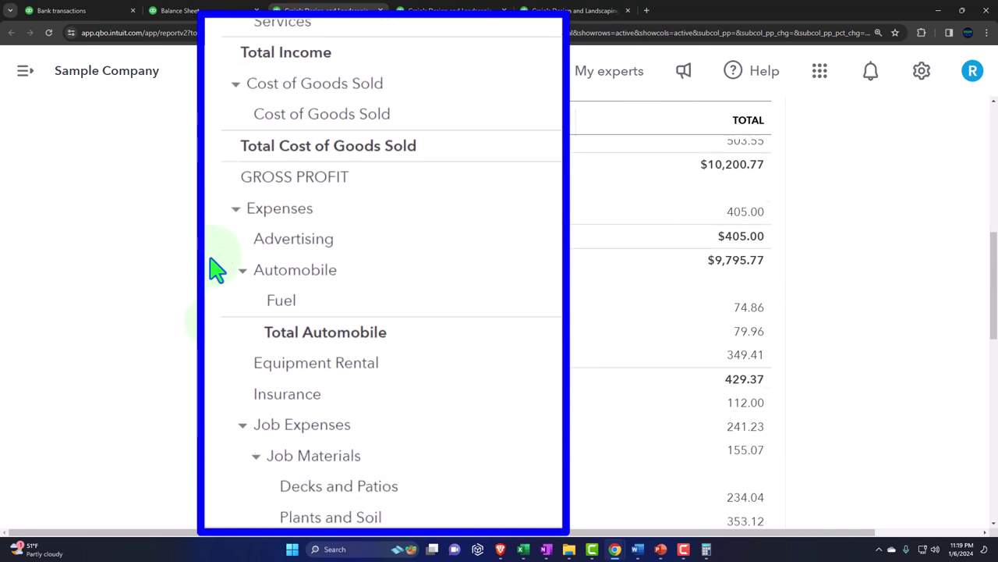
scroll(217, 269, down, 1)
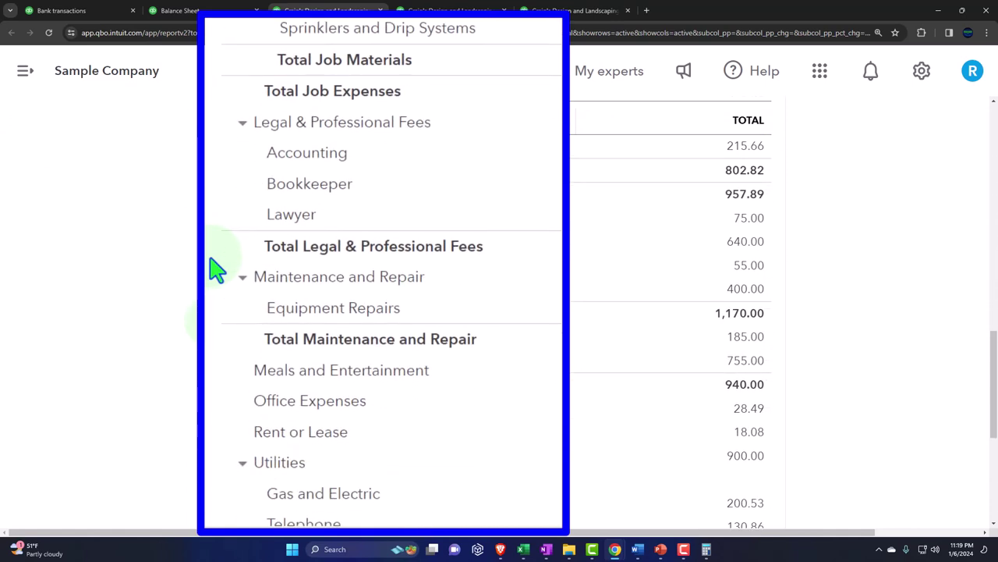
scroll(217, 269, up, 5)
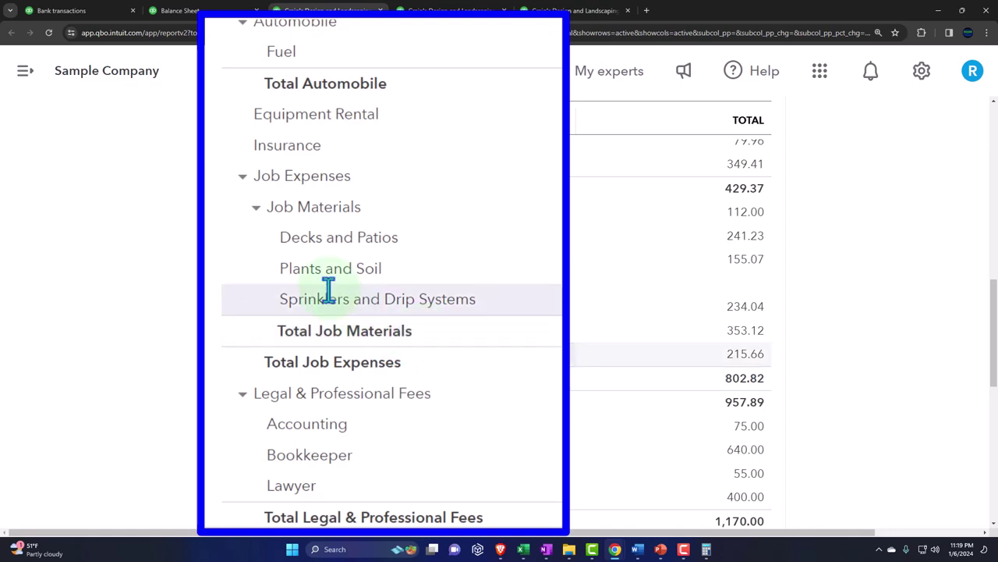
Collapse the Job Expenses, Legal & Professional Fees, Maintenance and Repair, and Utilities groups to view only their totals
click(243, 184)
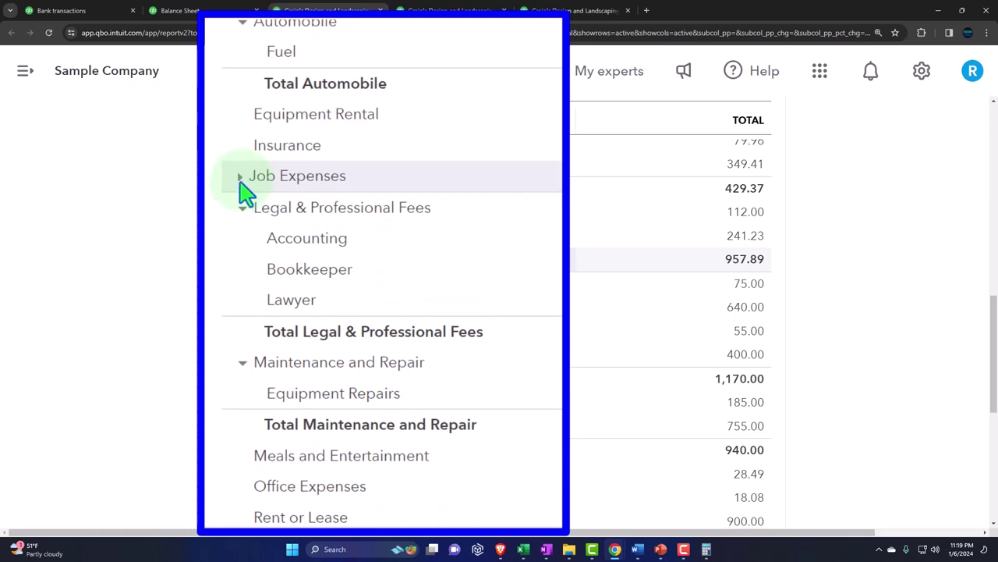
click(241, 208)
click(244, 238)
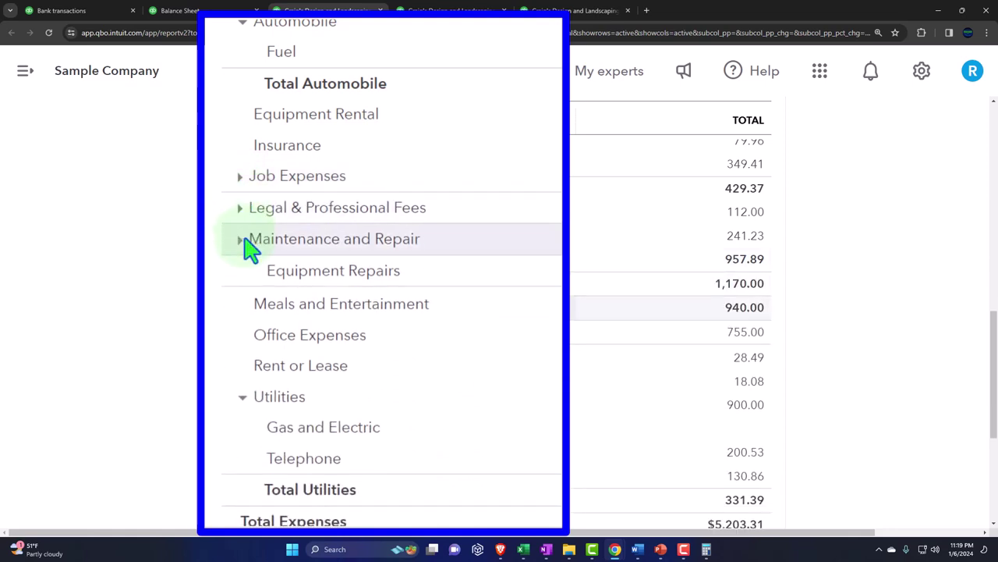
click(243, 366)
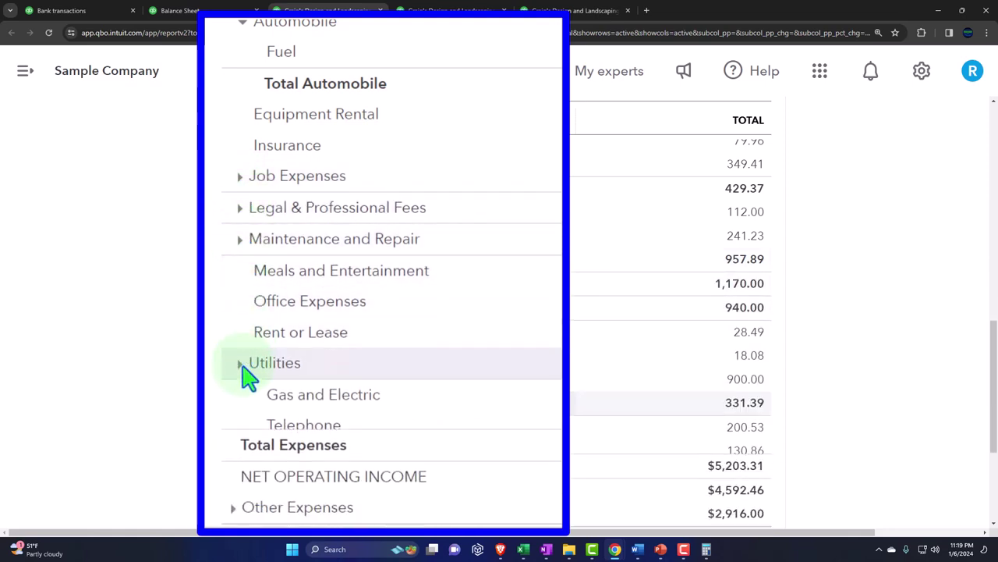
scroll(246, 378, up, 1)
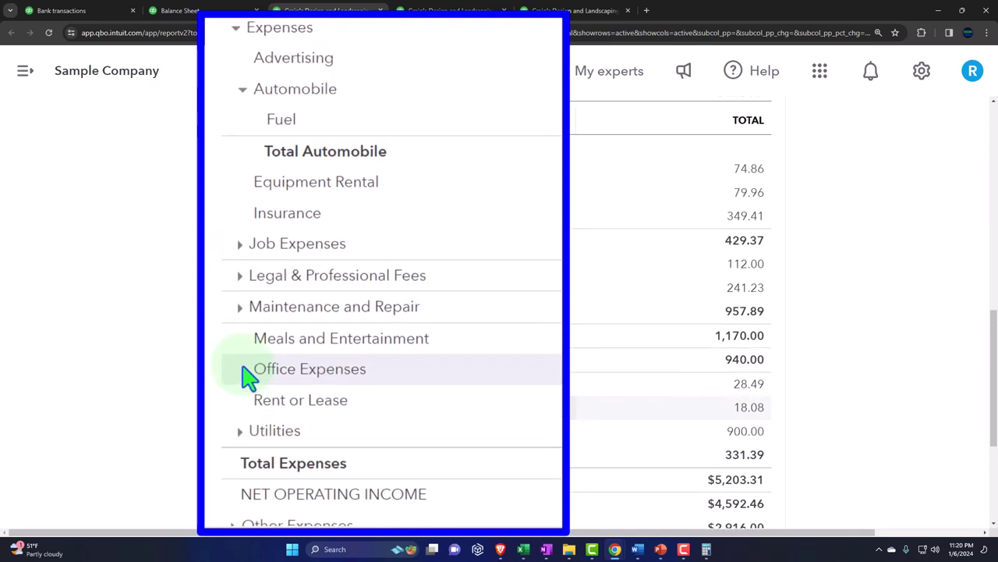
Expand the Utilities, Maintenance and Repair, Legal & Professional Fees, and Job Expenses groups again
click(241, 431)
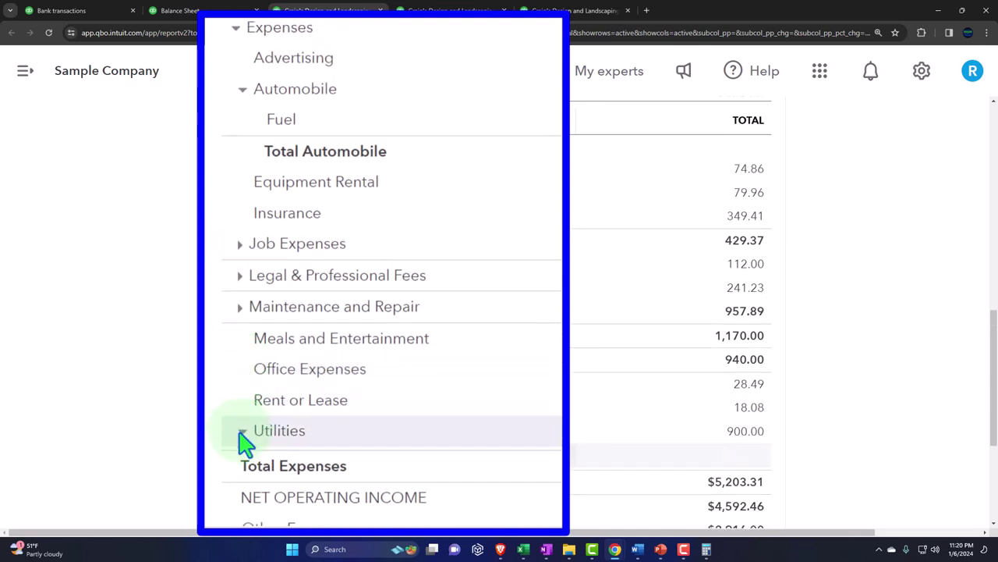
click(241, 305)
click(240, 277)
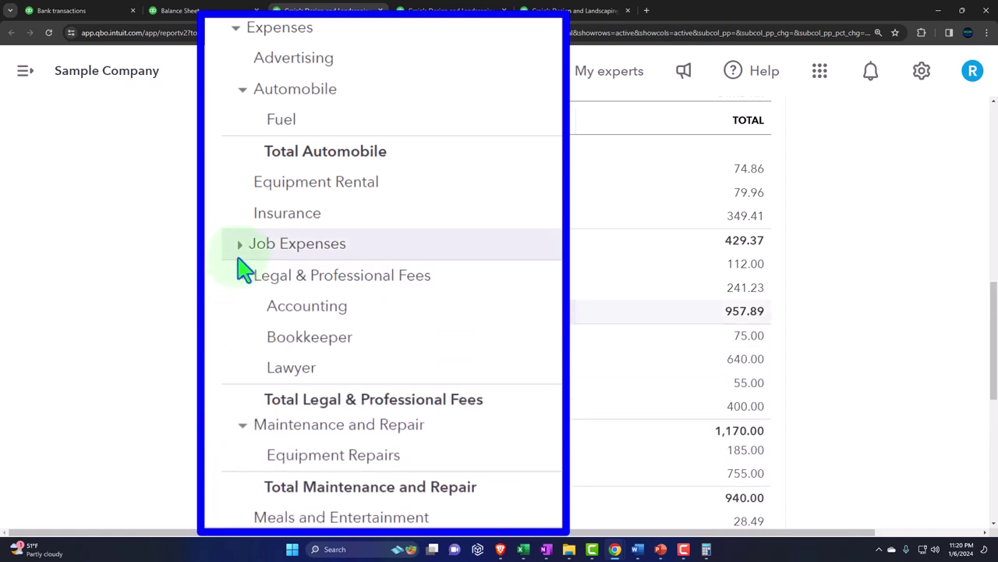
click(241, 245)
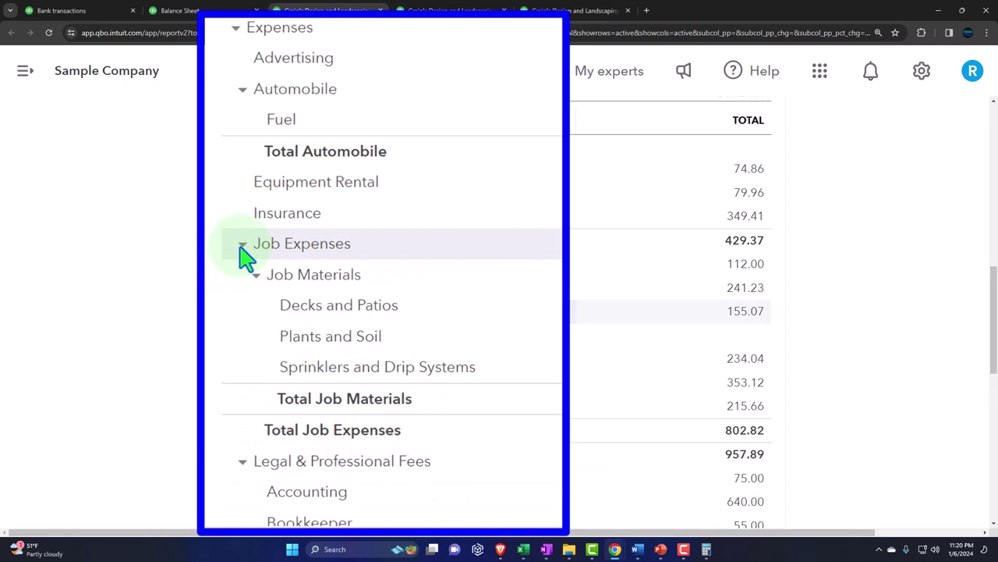
Sort the Profit and Loss report by total in descending order
scroll(242, 255, down, 3)
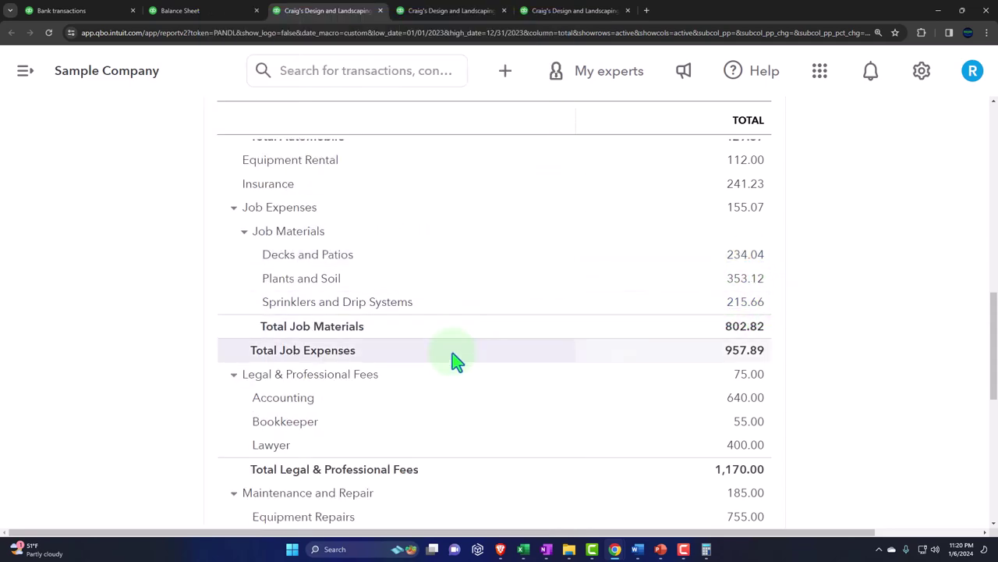
scroll(452, 357, up, 10)
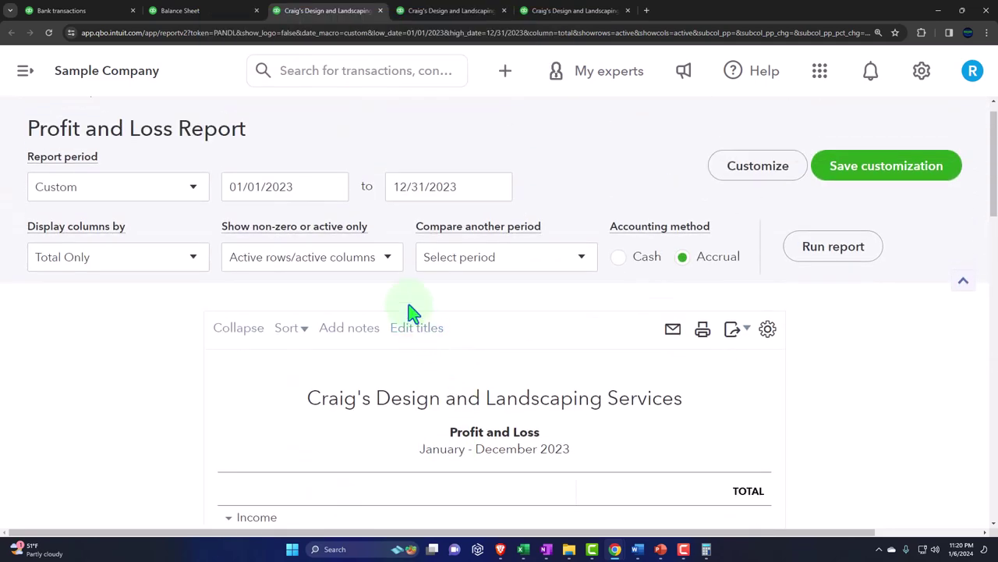
click(388, 258)
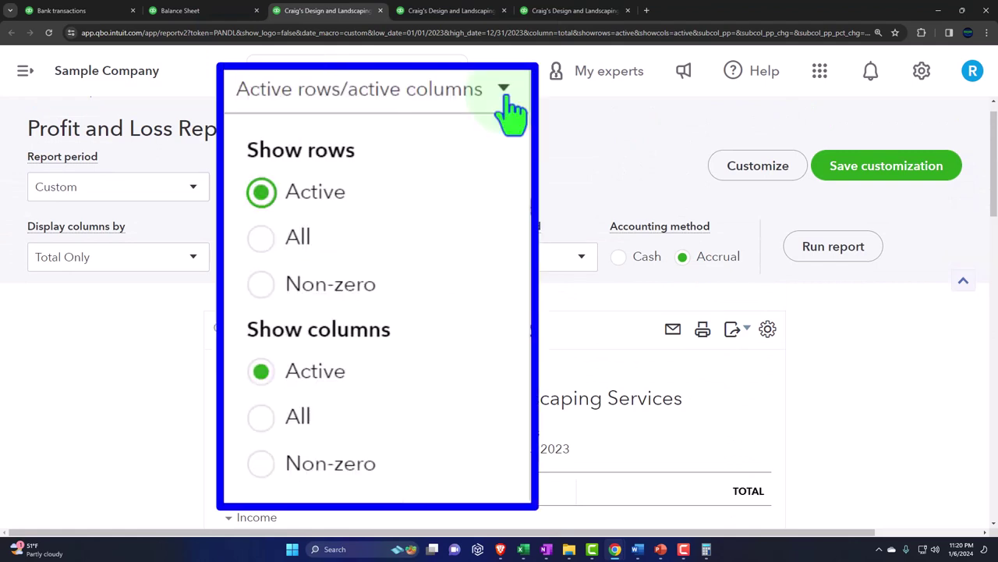
click(387, 258)
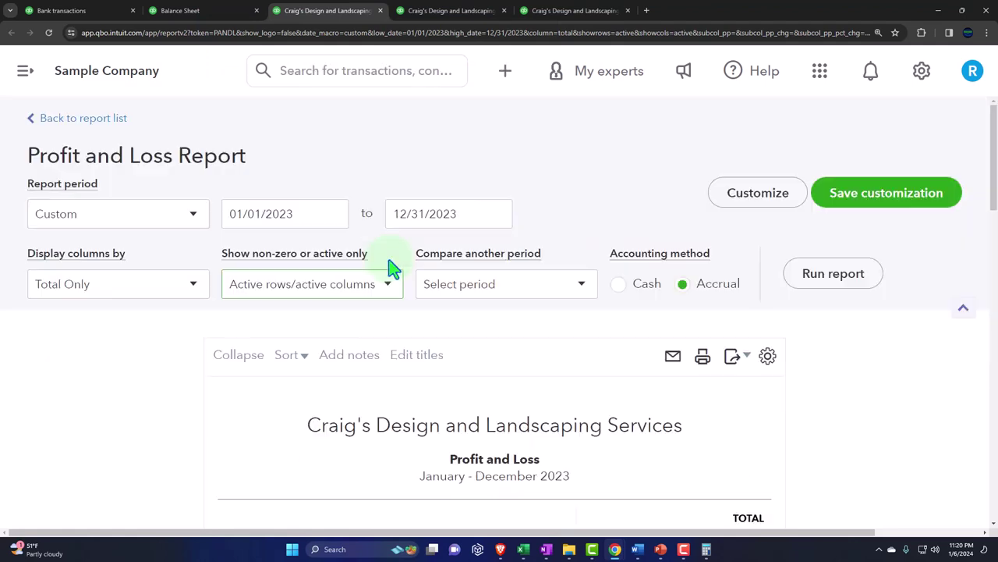
scroll(353, 340, down, 1)
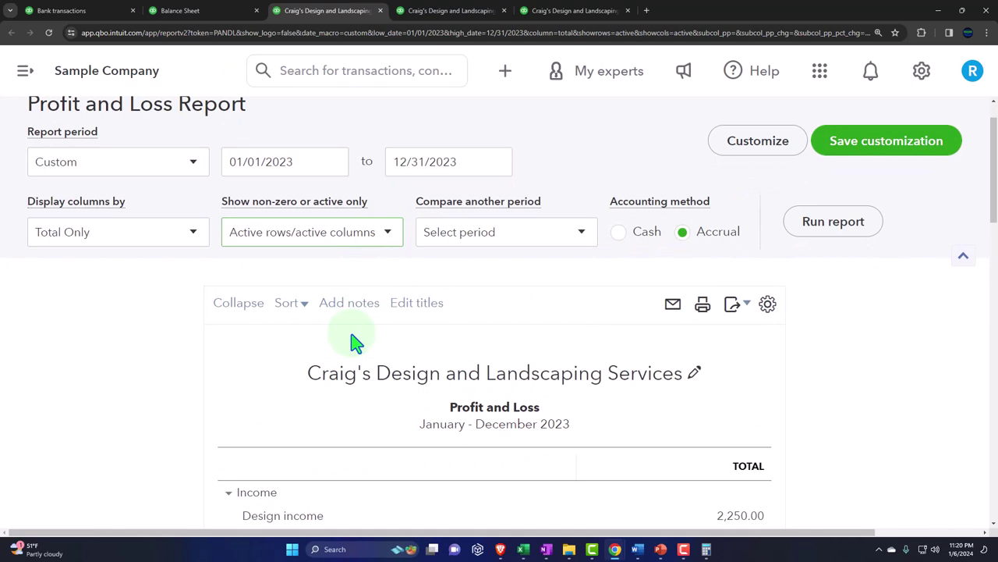
click(306, 312)
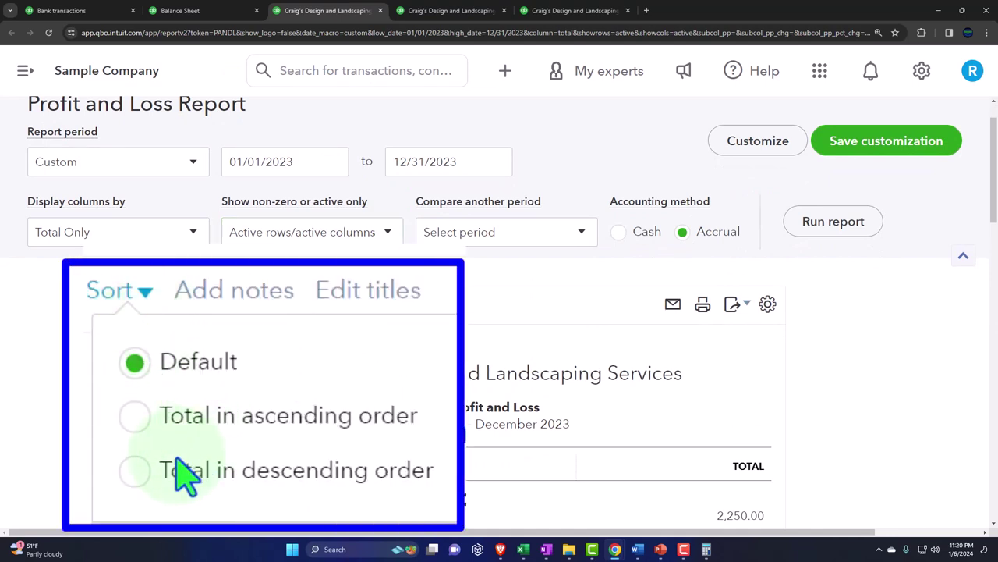
click(305, 399)
scroll(786, 211, down, 3)
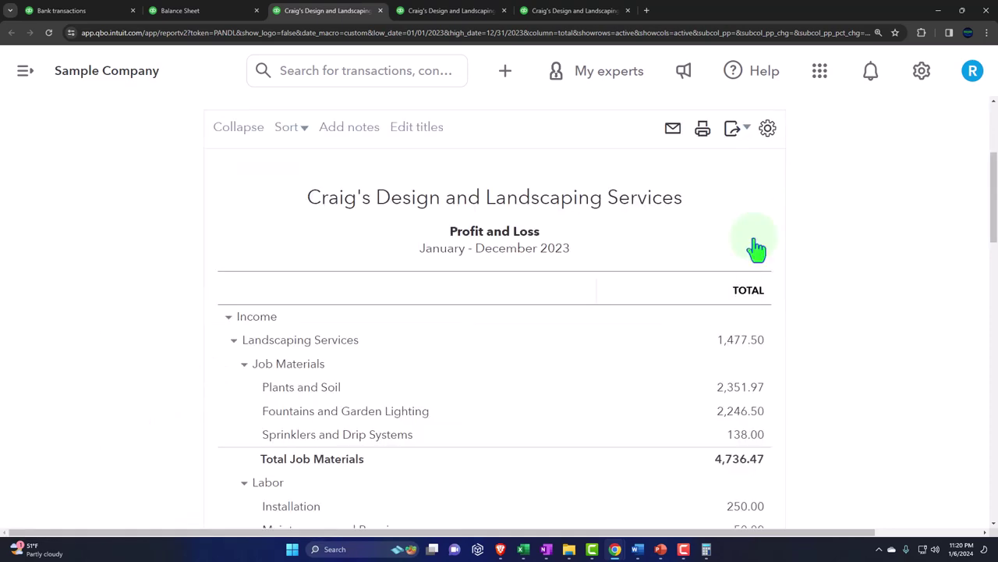
Review the sorted Profit and Loss accounts, from income and Cost of Goods Sold through Job Expenses, Automobile, and Utilities
scroll(560, 392, down, 8)
scroll(559, 392, down, 1)
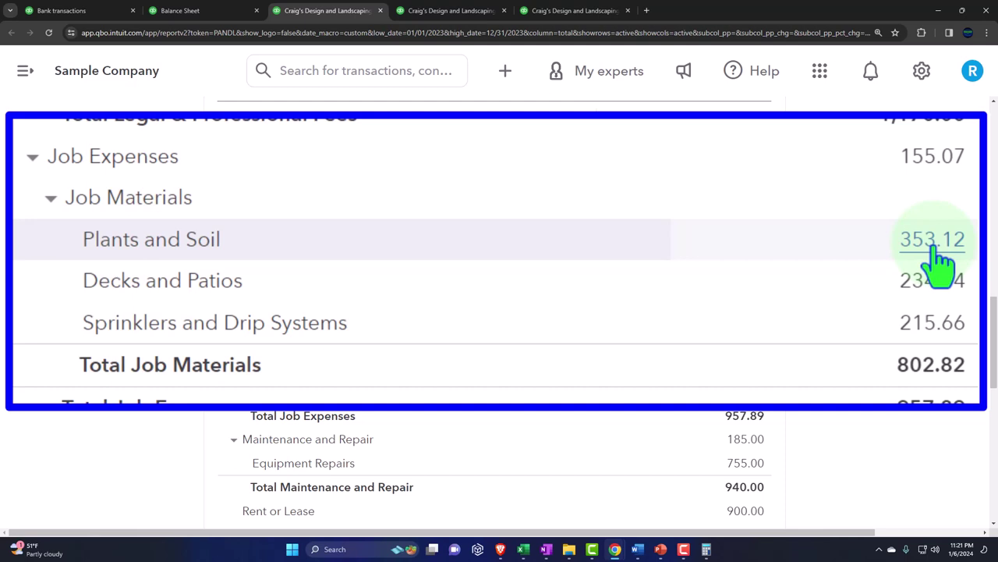
scroll(936, 265, down, 3)
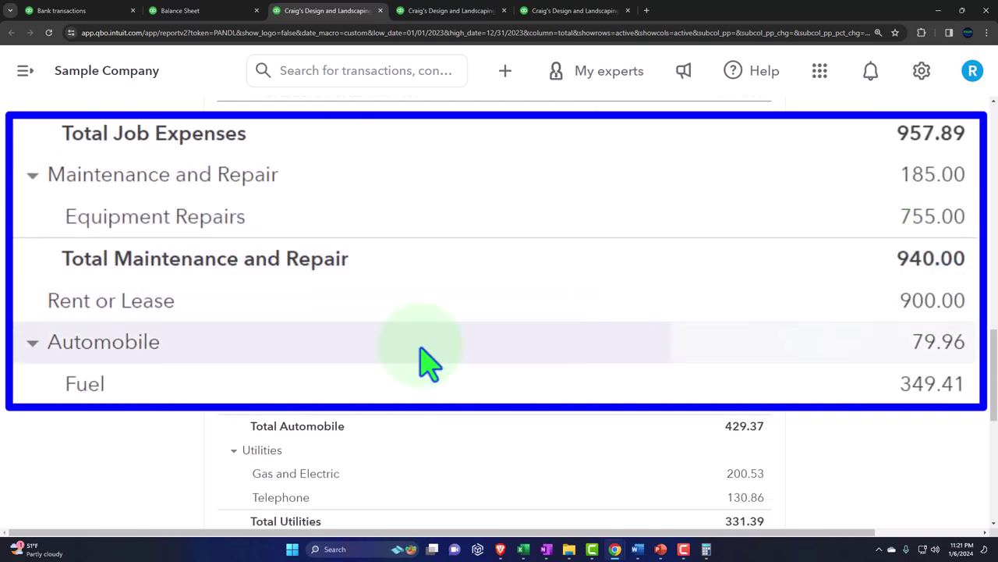
scroll(216, 416, up, 4)
scroll(218, 418, up, 1)
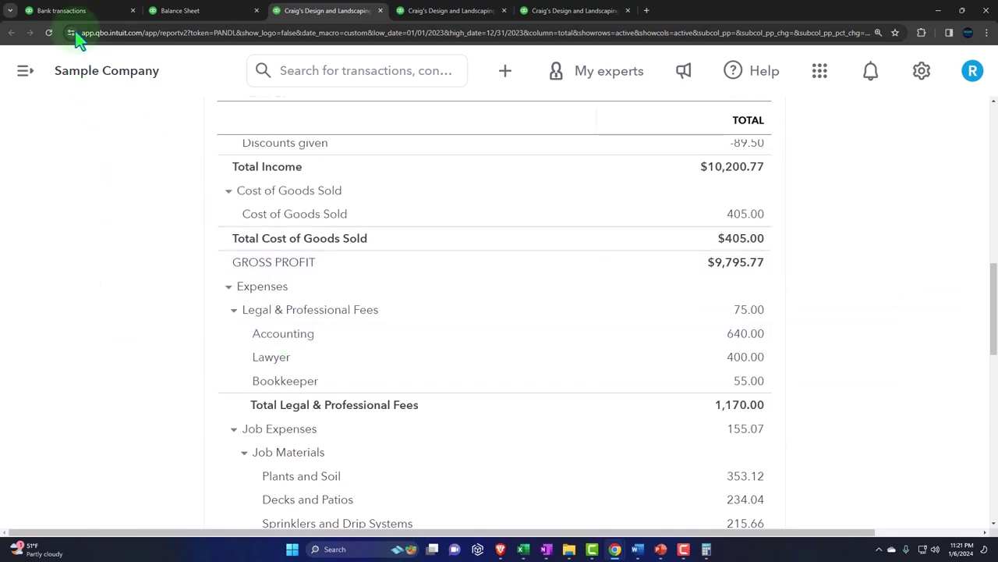
Examine the matched entries in the bank transactions list, check the item sales detail report, and return to the Profit and Loss report
click(62, 11)
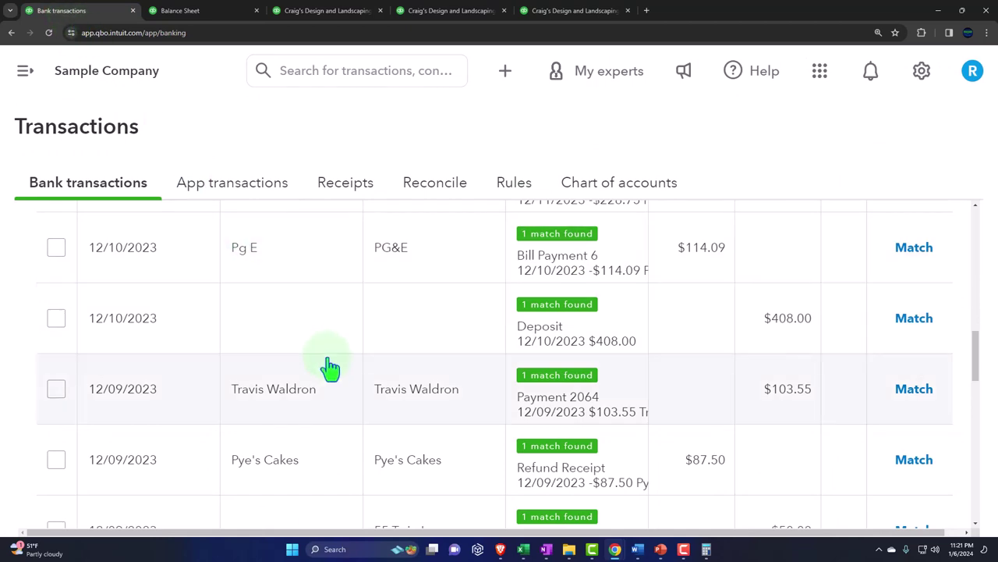
key(ctrl+minus)
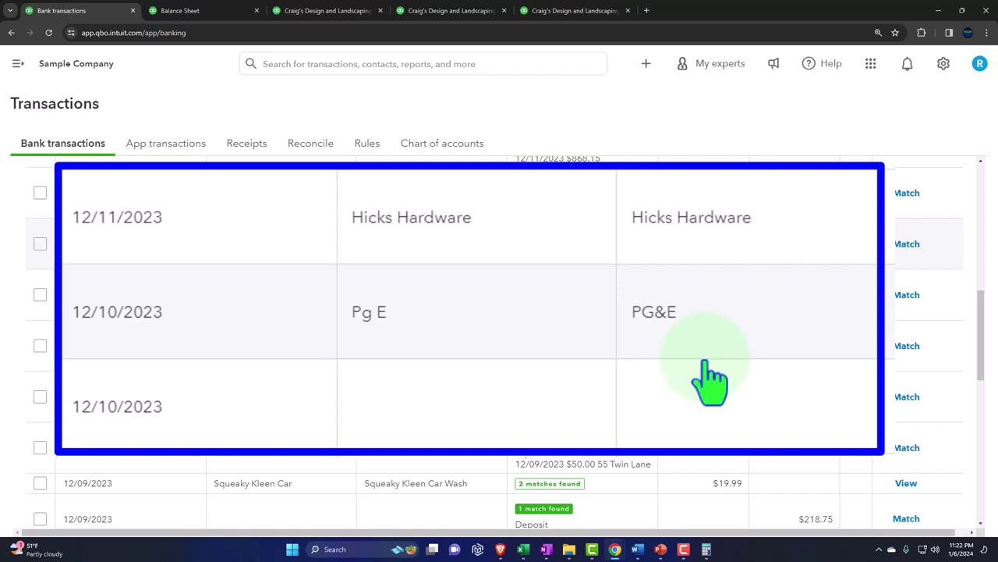
click(539, 11)
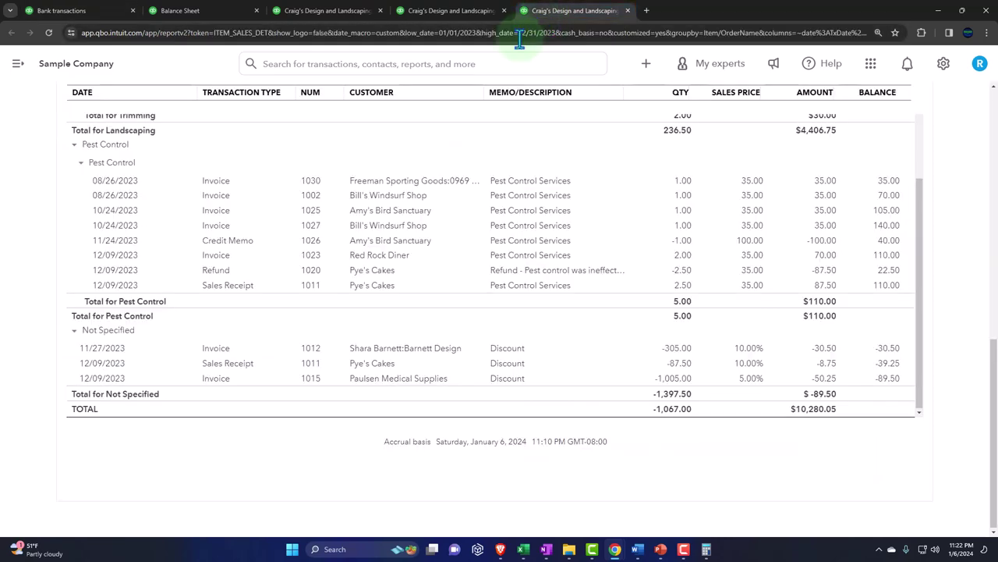
click(323, 11)
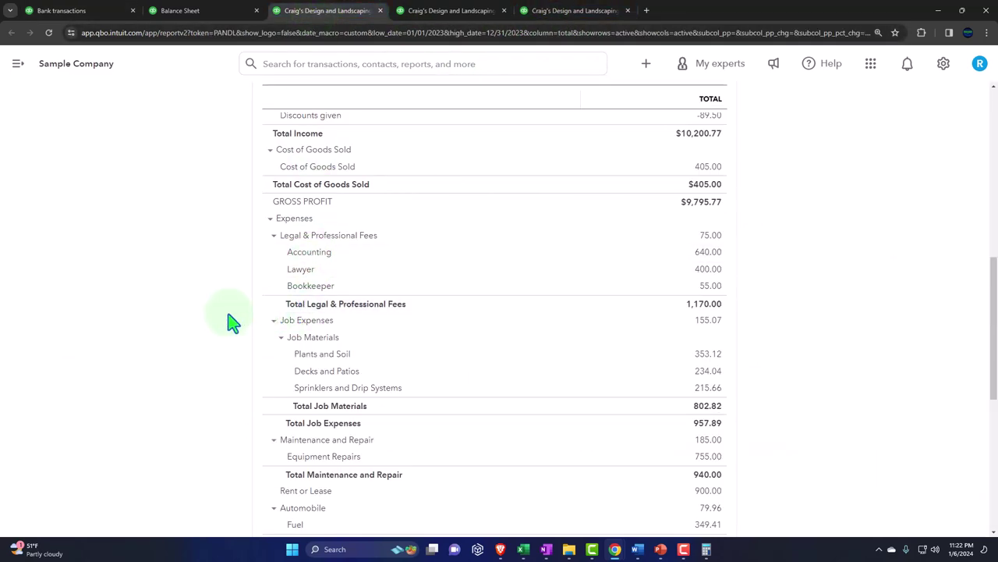
Examine how the Profit and Loss report orders its income accounts, Cost of Goods Sold, Gross Profit, and largest expense groups
key(ctrl+plus)
key(ctrl+plus)
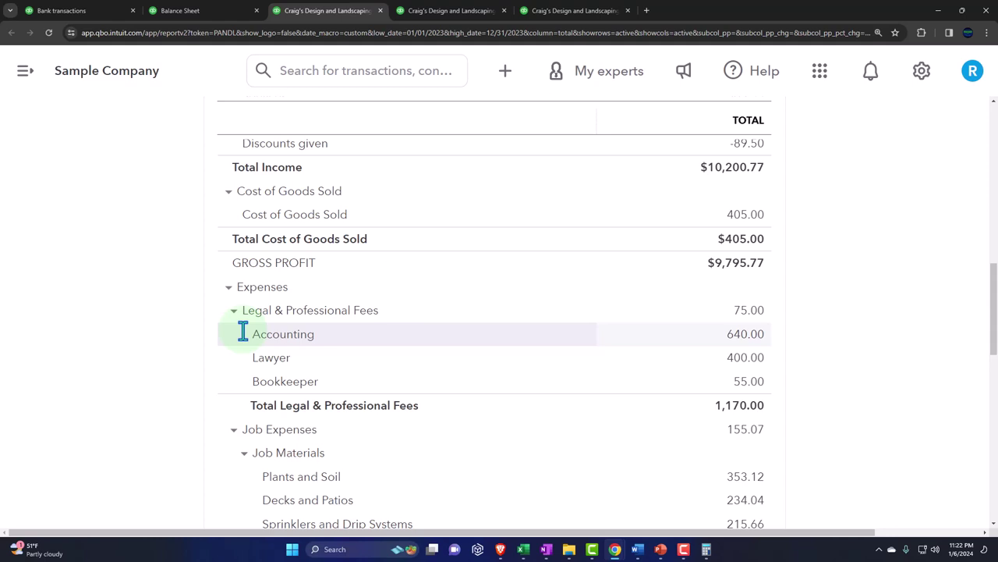
scroll(246, 335, down, 1)
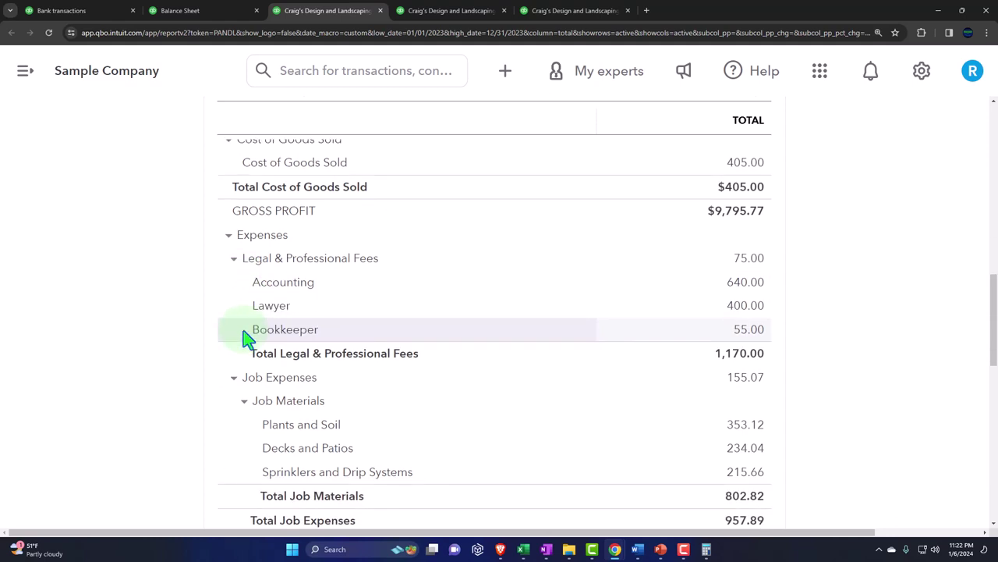
scroll(246, 335, up, 2)
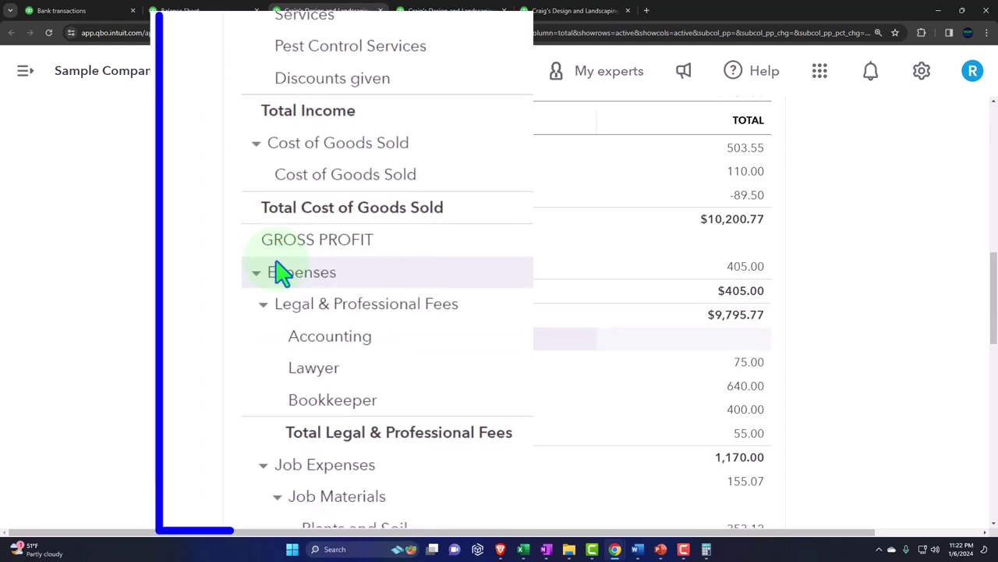
scroll(215, 305, up, 10)
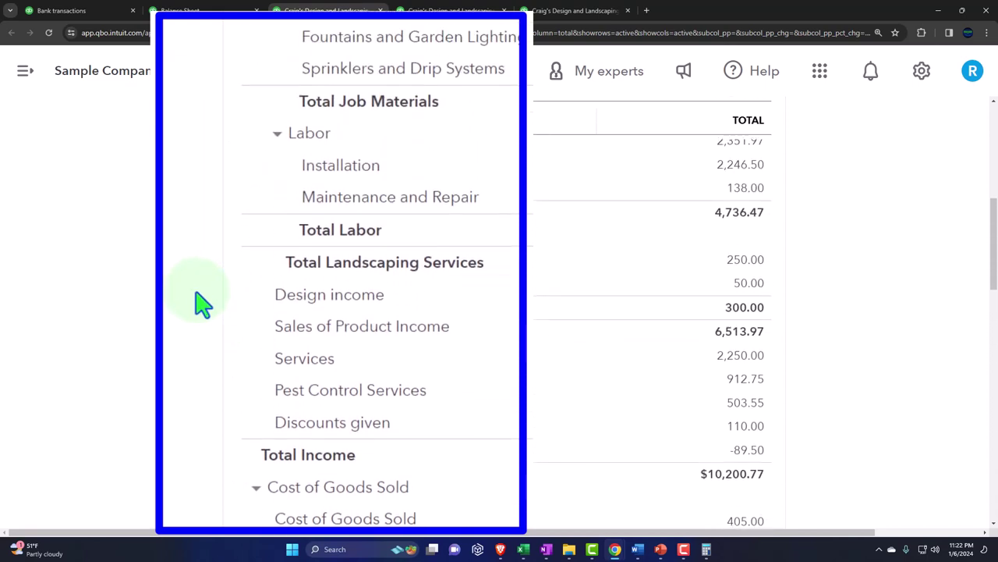
scroll(201, 304, down, 10)
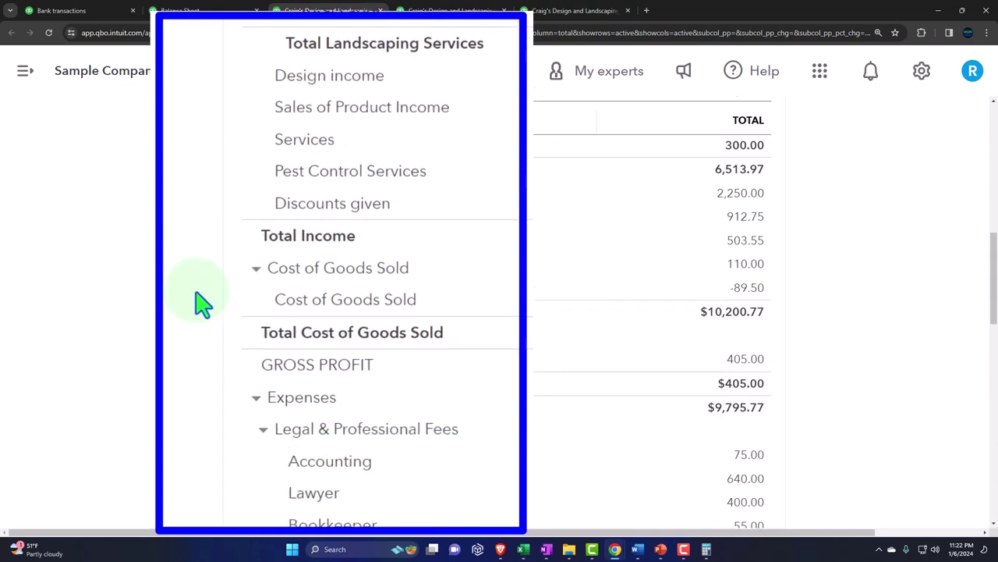
scroll(203, 304, down, 3)
scroll(203, 304, up, 2)
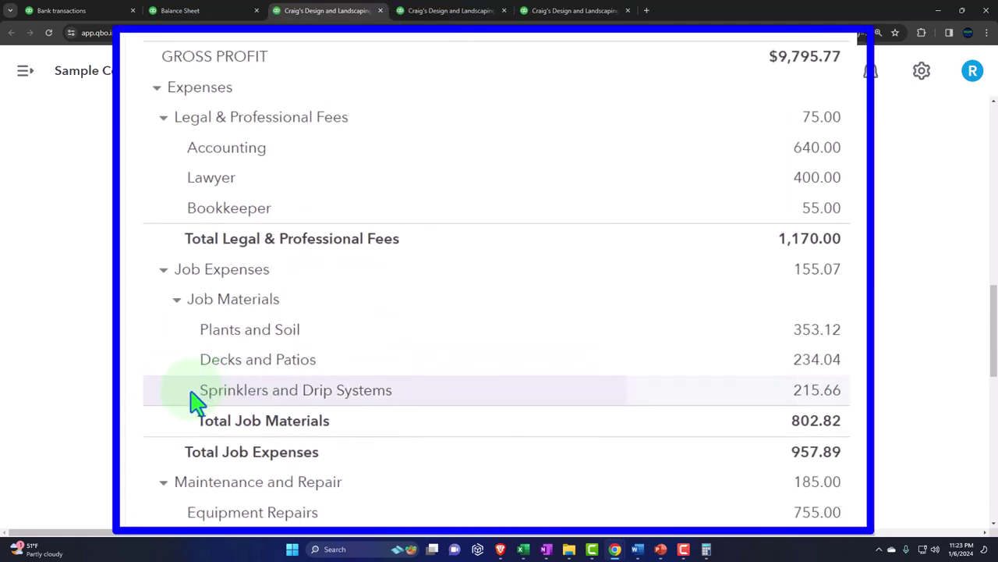
Collapse the whole Expenses section to view only its total against Net Operating Income, and expand it again
click(156, 89)
scroll(135, 212, up, 3)
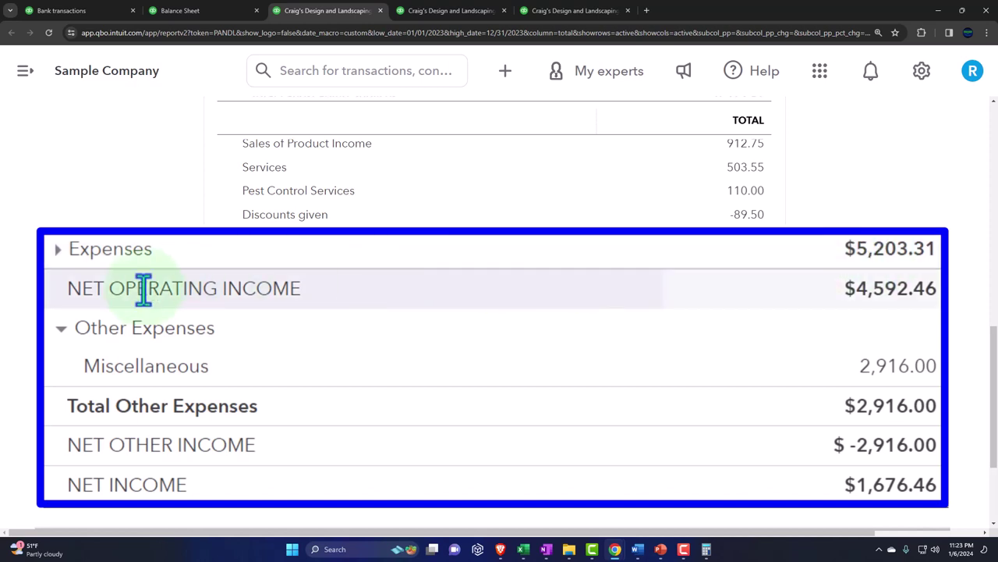
click(58, 252)
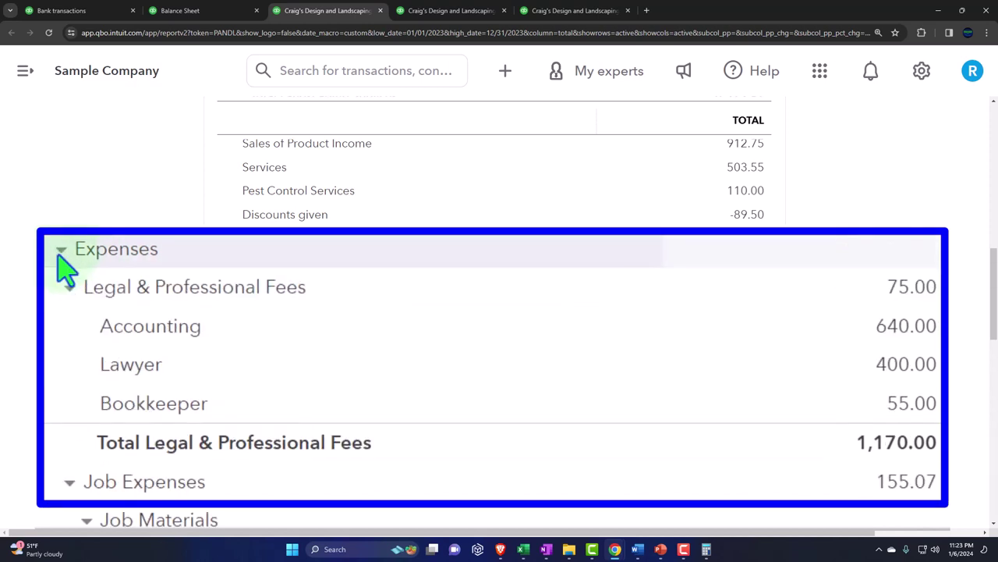
Review the individual expense lines from Legal & Professional Fees and Job Expenses through Utilities, Other Expenses, and Net Income
scroll(229, 364, down, 2)
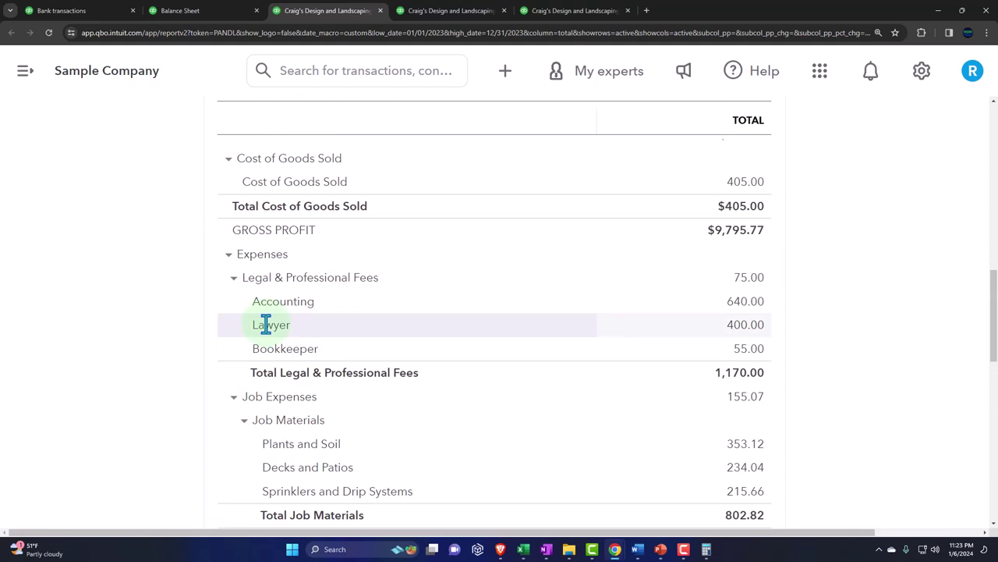
scroll(266, 324, down, 4)
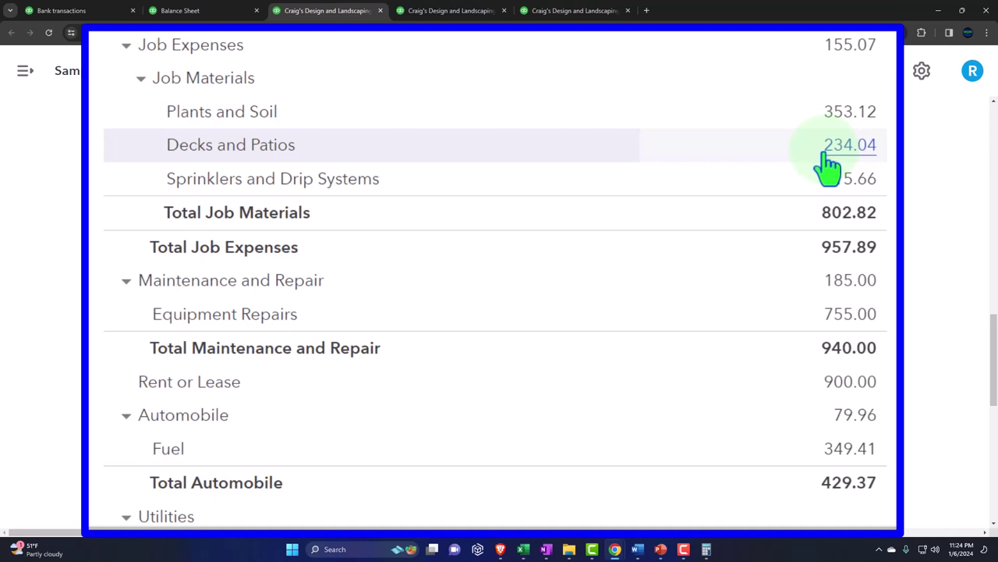
scroll(828, 165, down, 3)
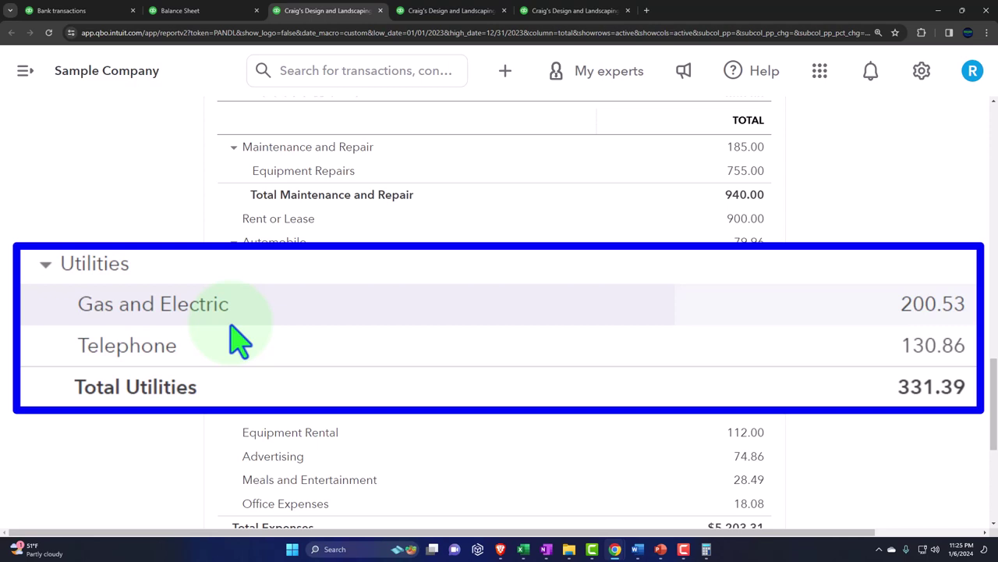
scroll(343, 351, down, 4)
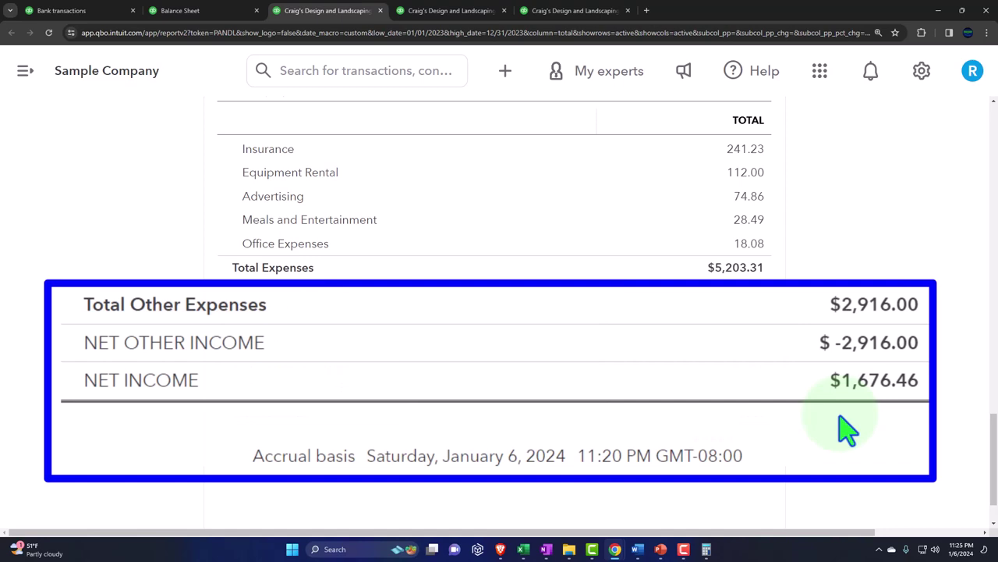
Run the Profit and Loss report for 12/01/2023 to 12/31/2023 and view its Net Income
scroll(831, 428, up, 15)
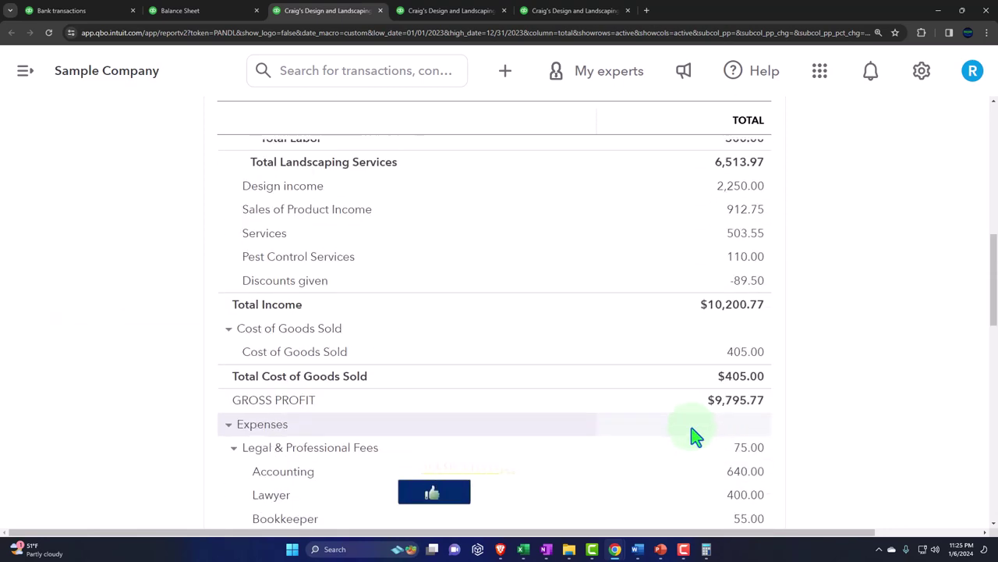
scroll(697, 435, up, 1)
click(314, 214)
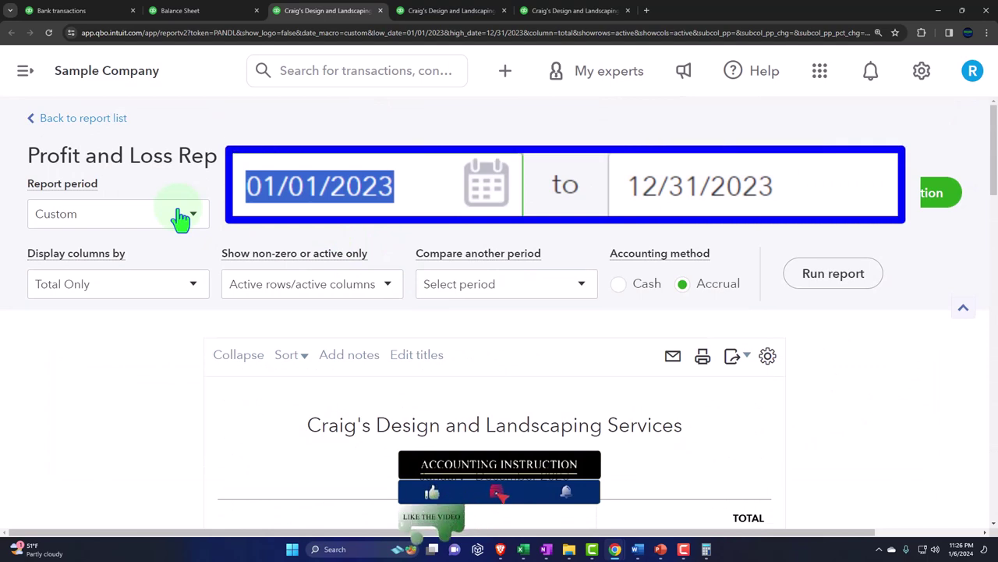
text(12312)
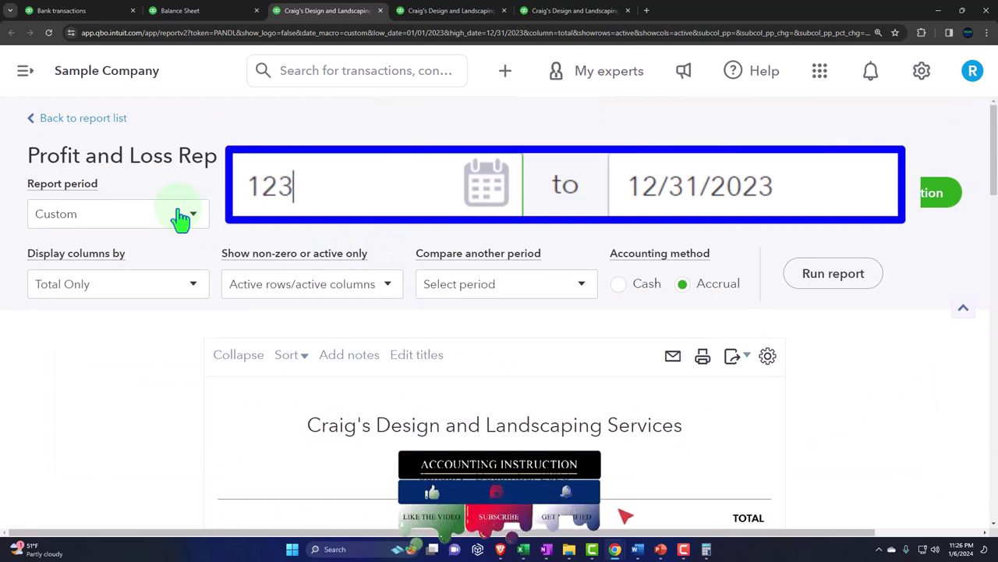
key(BackSpace)
key(BackSpace)
key(BackSpace)
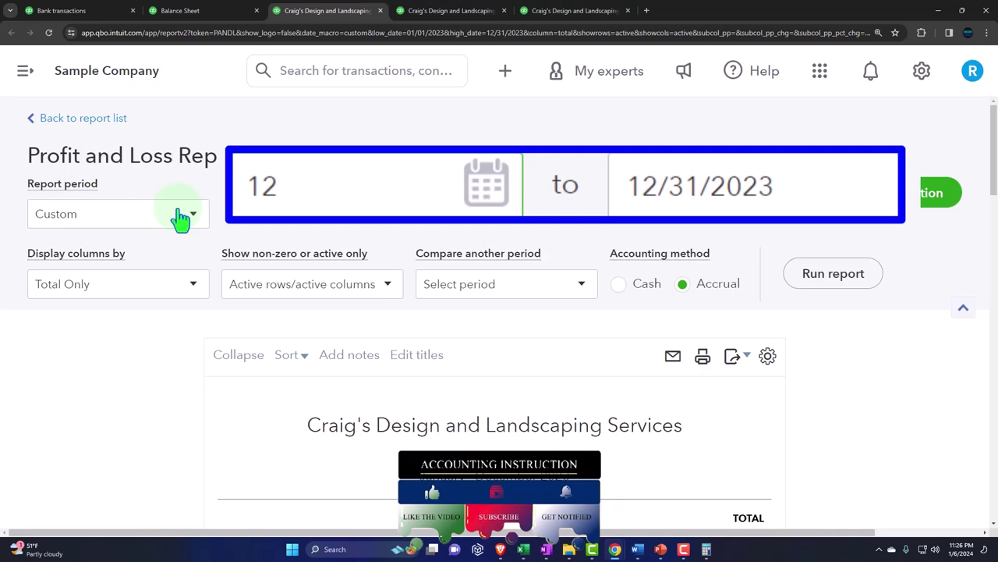
text(012023)
key(Tab)
click(803, 285)
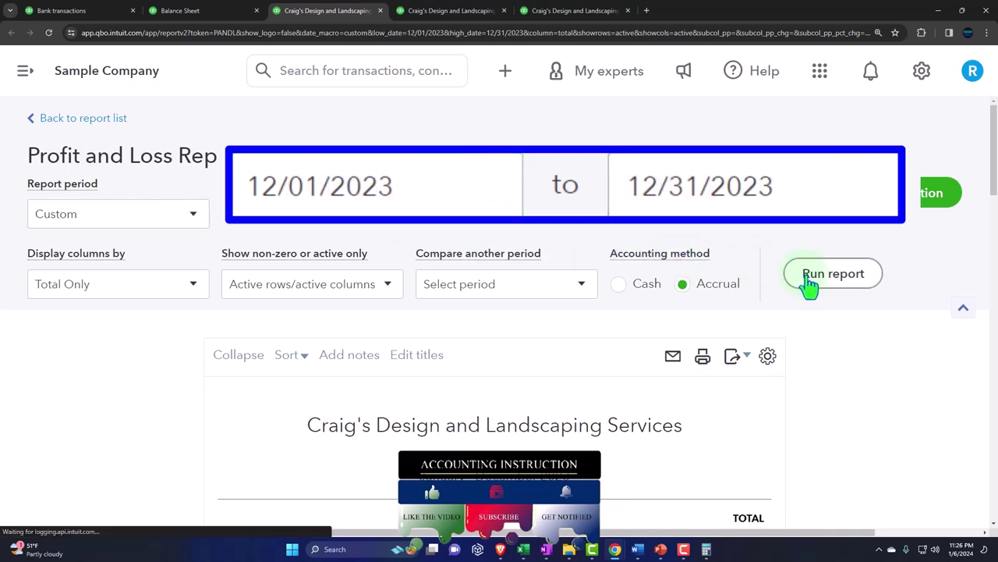
scroll(792, 355, down, 3)
scroll(792, 355, down, 18)
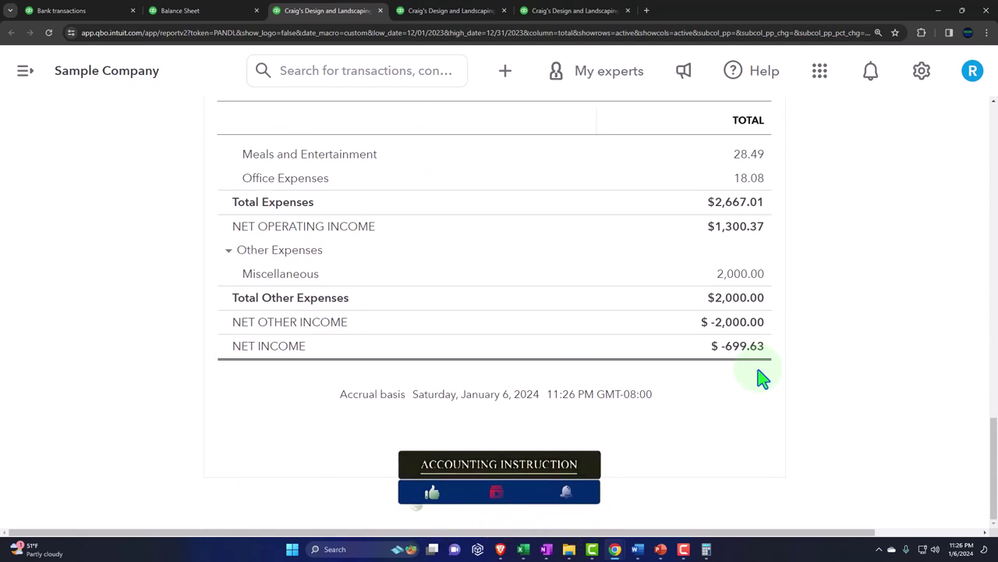
Switch to the Balance Sheet report, select its start date, and run the report again
click(195, 13)
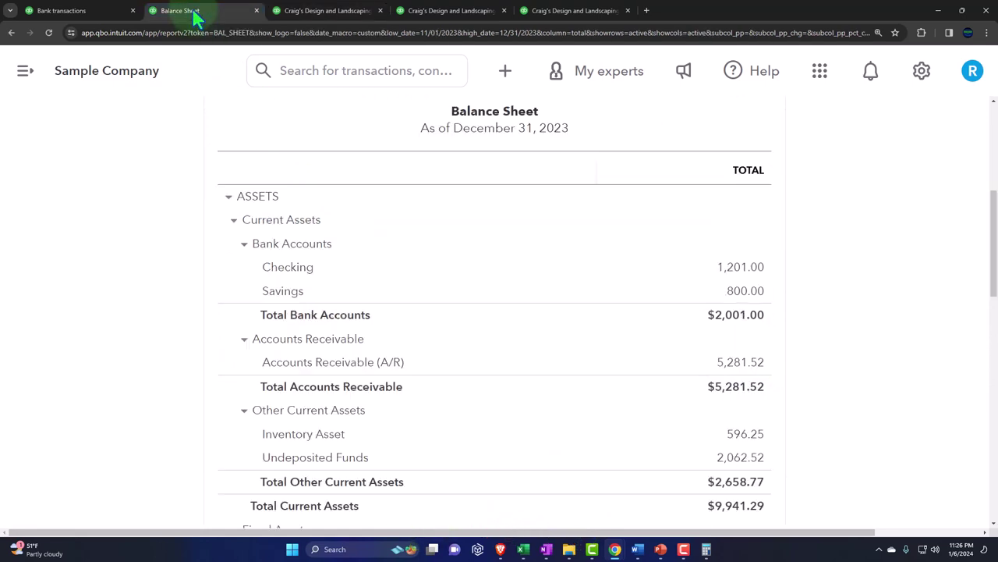
scroll(374, 323, up, 5)
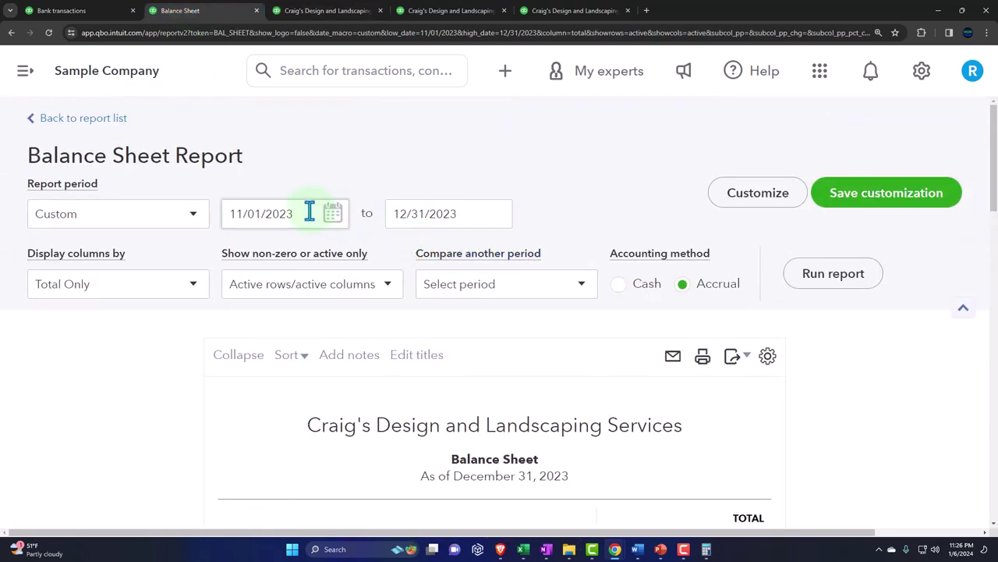
drag(310, 212, 194, 205)
click(807, 284)
scroll(314, 252, down, 3)
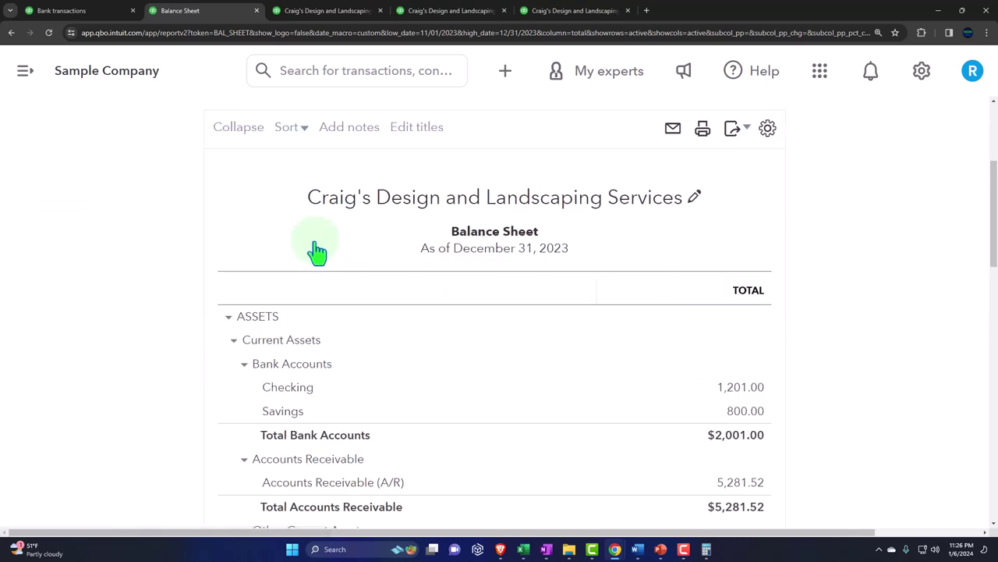
Run the Balance Sheet report for 12/01/2023 to 12/31/2023 and view Net Income in its Equity section
scroll(301, 265, up, 3)
drag(289, 220, 145, 196)
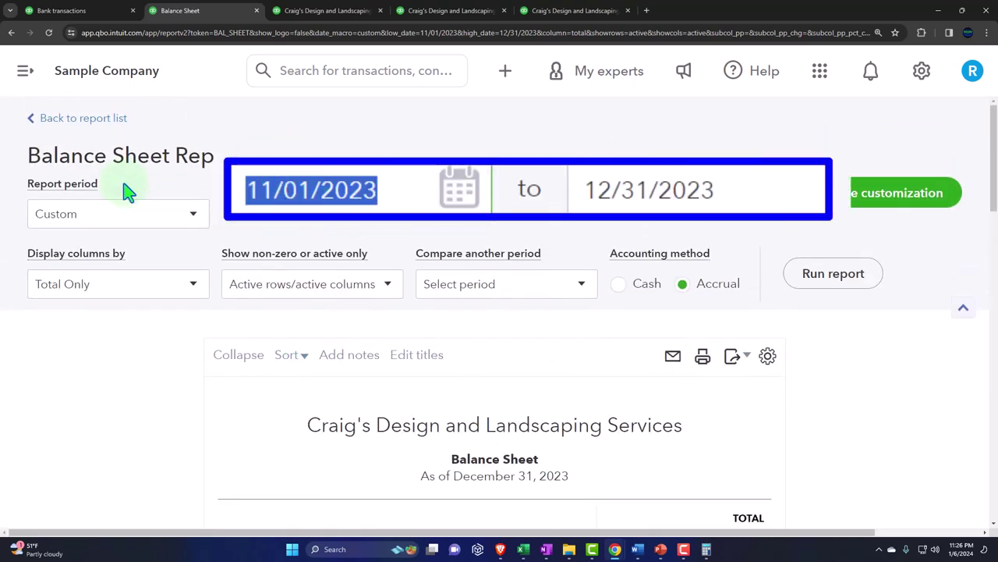
text(12/01/2023)
key(Tab)
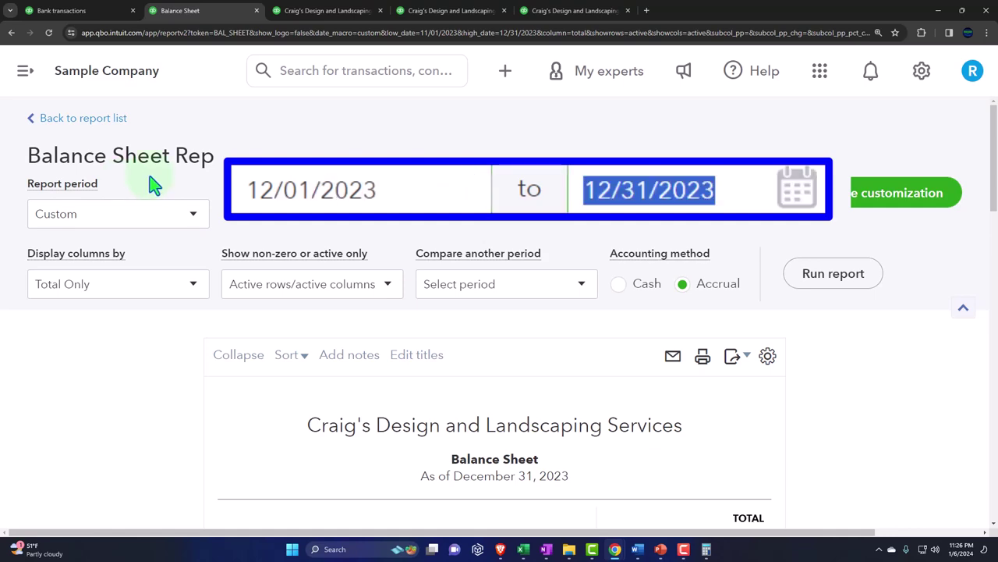
click(816, 286)
scroll(816, 297, down, 15)
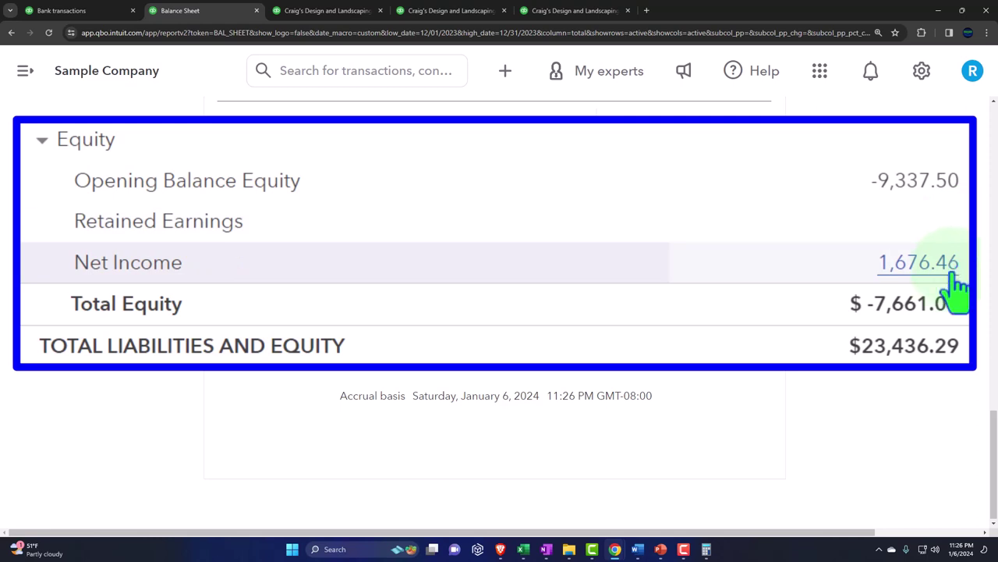
Switch to the Profit and Loss report and run it for 01/01/2023 to 12/31/2023
click(330, 15)
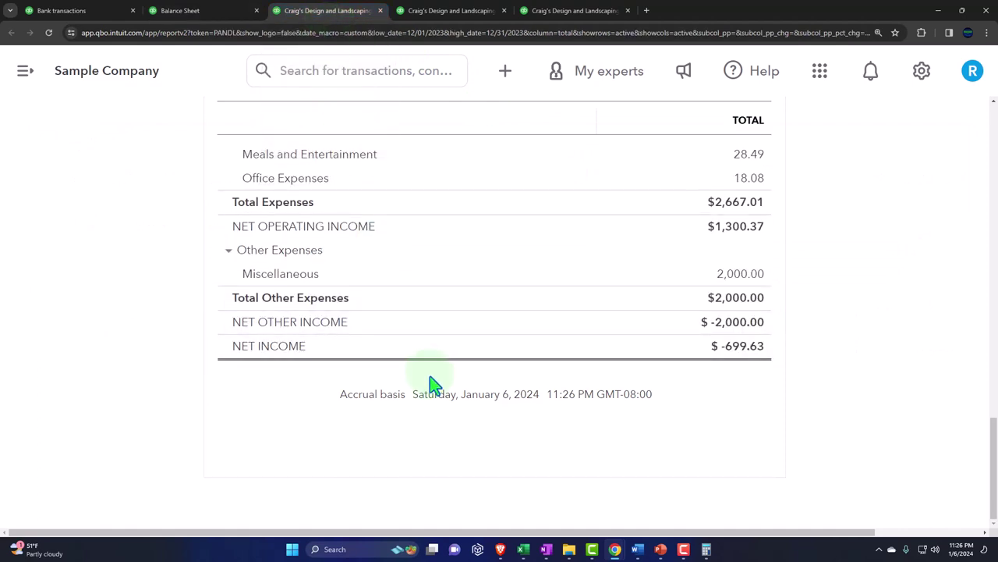
scroll(432, 386, up, 20)
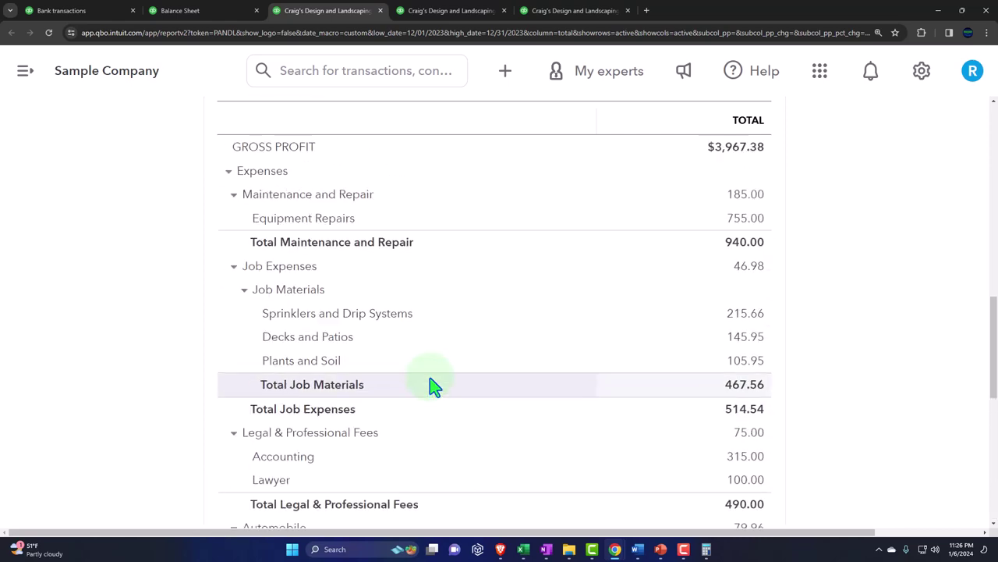
drag(292, 214, 231, 212)
text(01012023)
key(Tab)
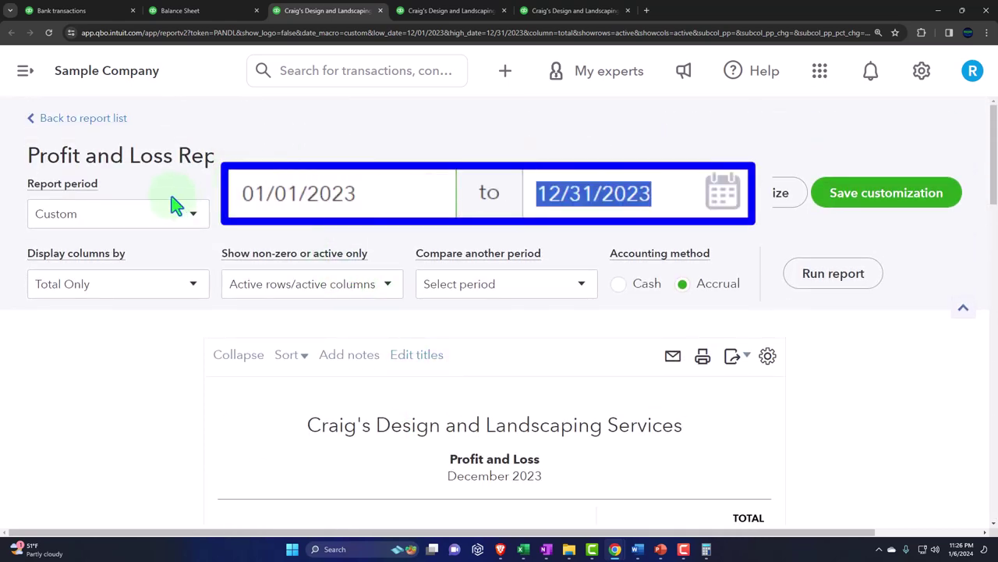
click(824, 285)
scroll(230, 400, down, 3)
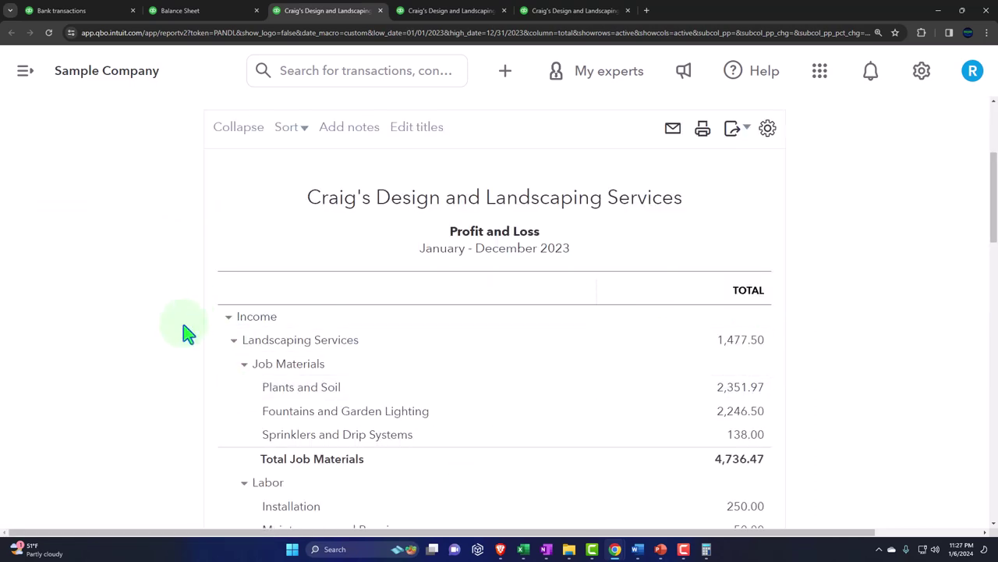
Display the Profit and Loss columns by Quarters, rerun the report, and view the quarterly income columns
scroll(182, 330, up, 3)
click(187, 302)
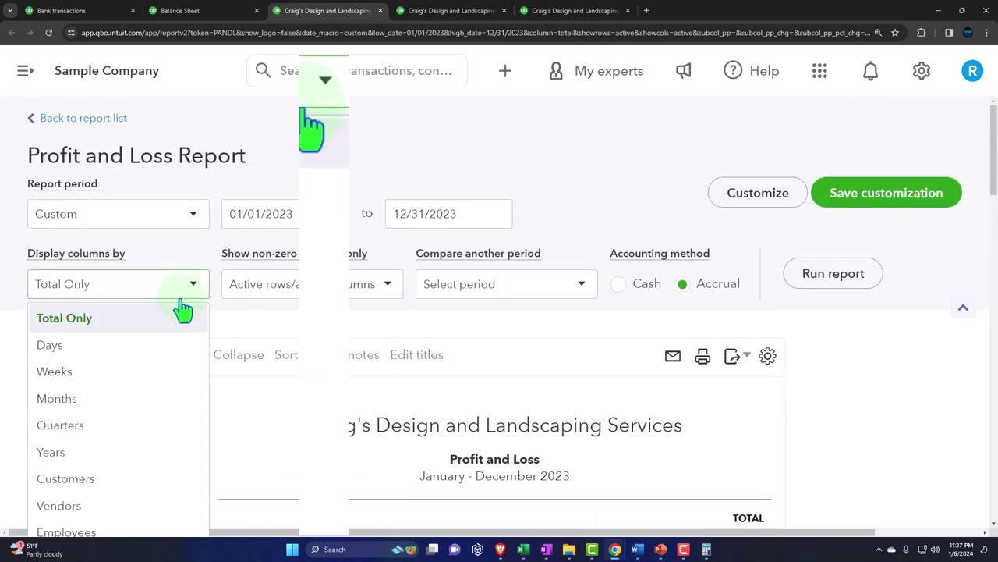
click(60, 425)
click(844, 290)
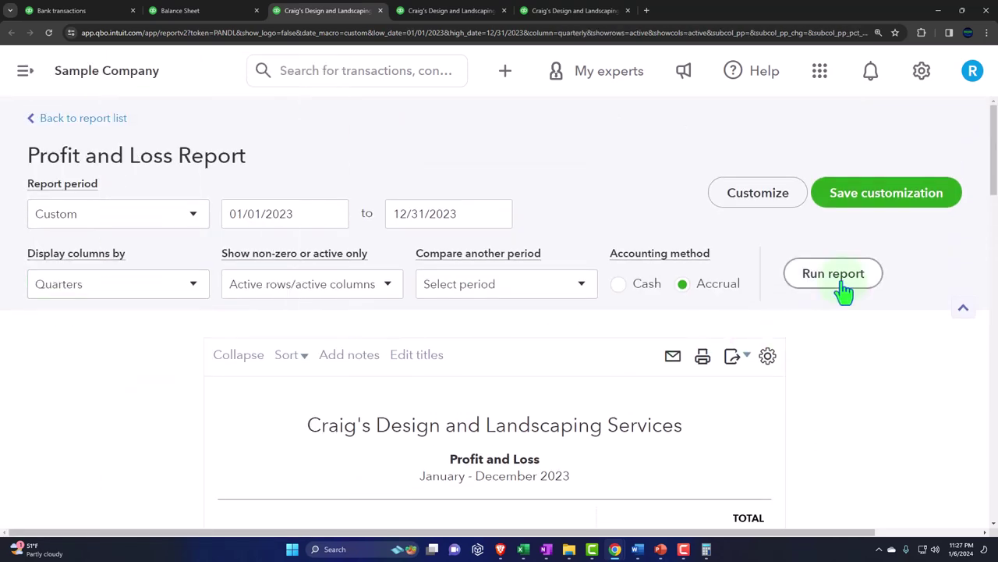
scroll(840, 286, down, 4)
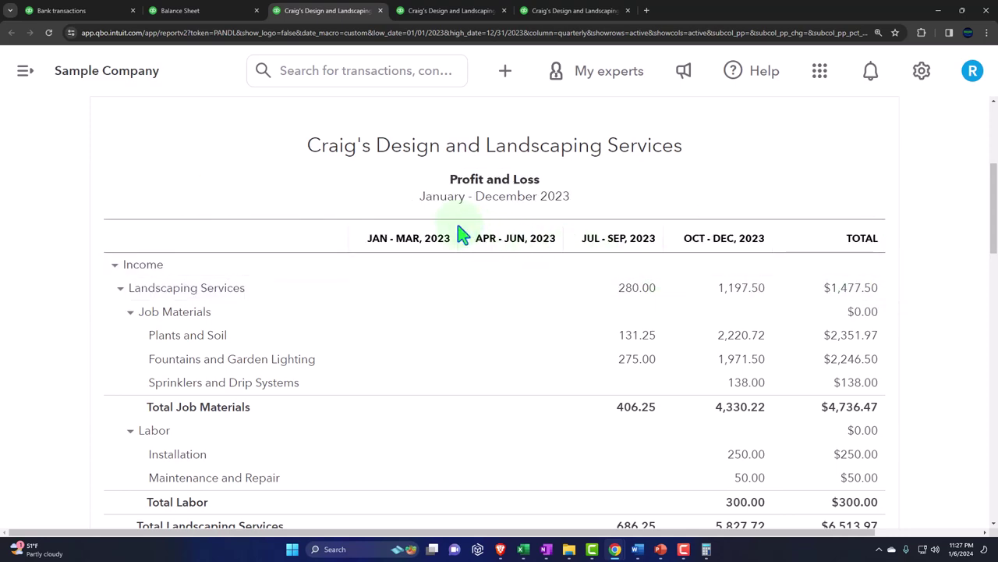
Check the Balance Sheet's date heading and asset accounts for comparison, and return to the quarterly Profit and Loss report
click(216, 12)
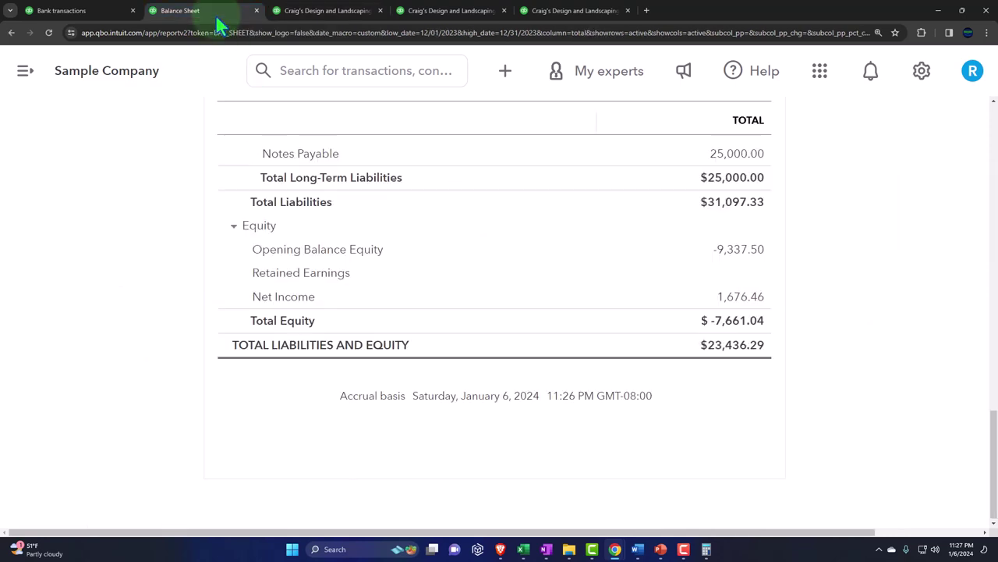
scroll(326, 344, up, 15)
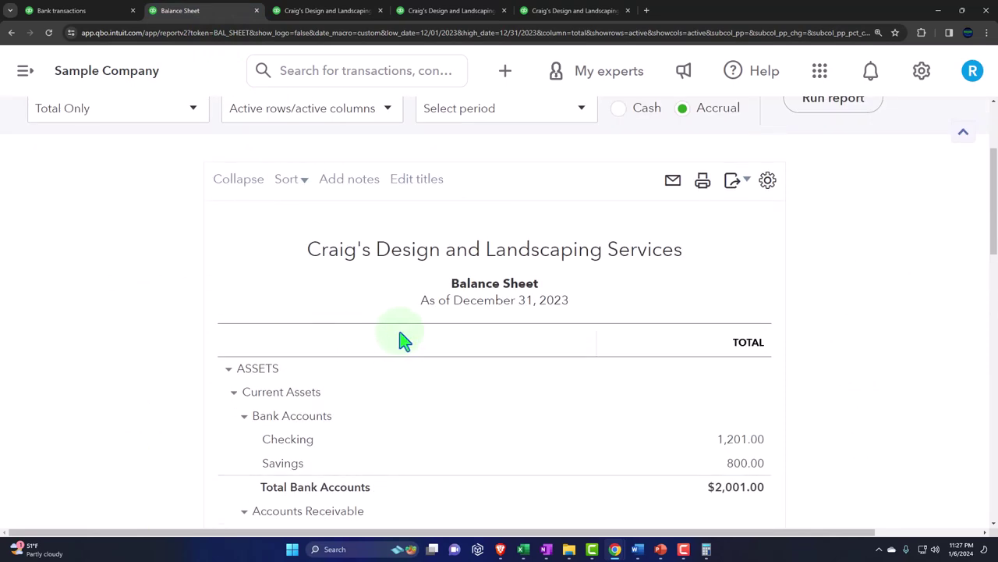
click(330, 12)
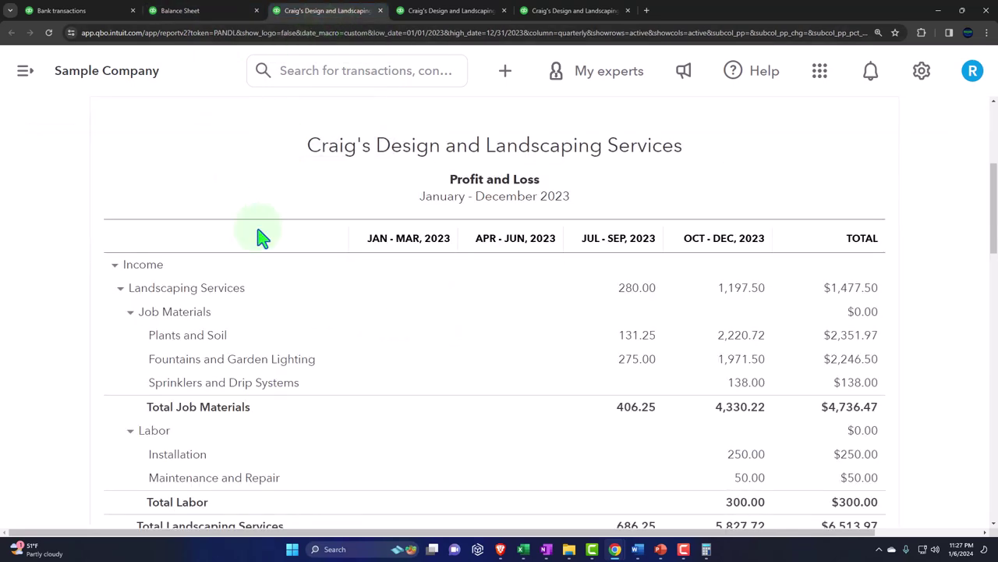